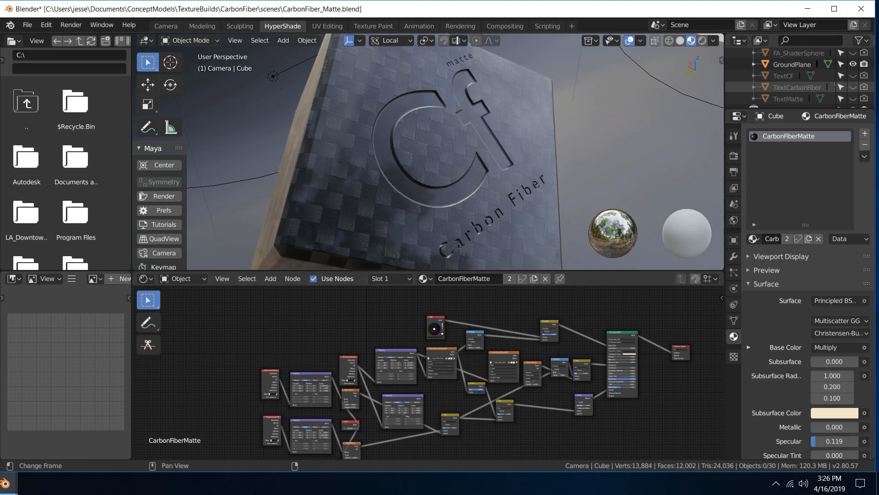
Step: Select all nodes of the CarbonFiberMatte material in the CarbonFiber_Tutorial scene and delete them
{"action": "left_click", "coordinate": [6, 484]}
{"action": "left_click", "coordinate": [137, 444]}
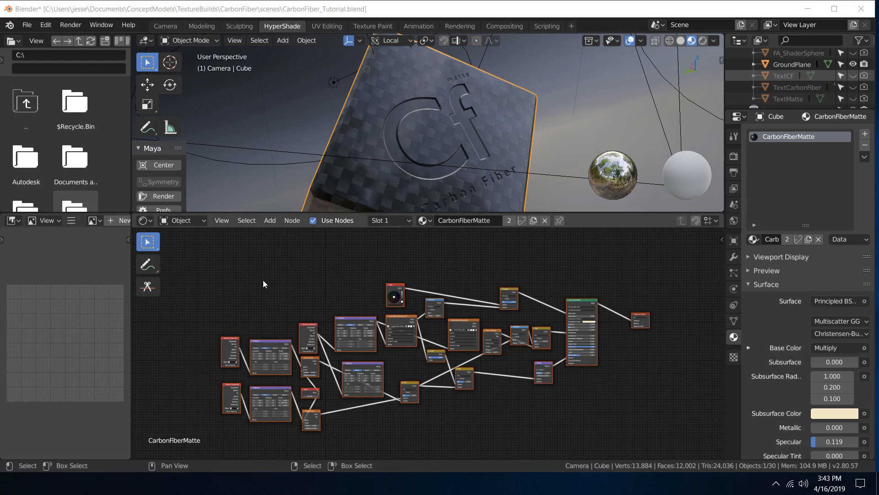
{"action": "scroll", "coordinate": [256, 268], "scroll_direction": "down", "scroll_amount": 2}
{"action": "left_click_drag", "start_coordinate": [259, 261], "coordinate": [616, 406]}
{"action": "key", "text": "Delete"}
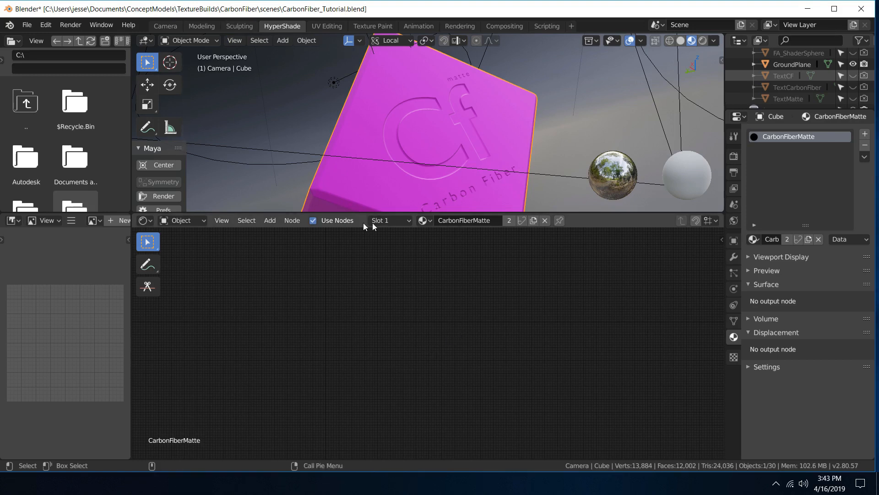
Step: Add a Principled BSDF node to the empty CarbonFiberMatte node graph
{"action": "key", "text": "shift+a"}
{"action": "left_click", "coordinate": [421, 310]}
{"action": "type", "text": "pri"}
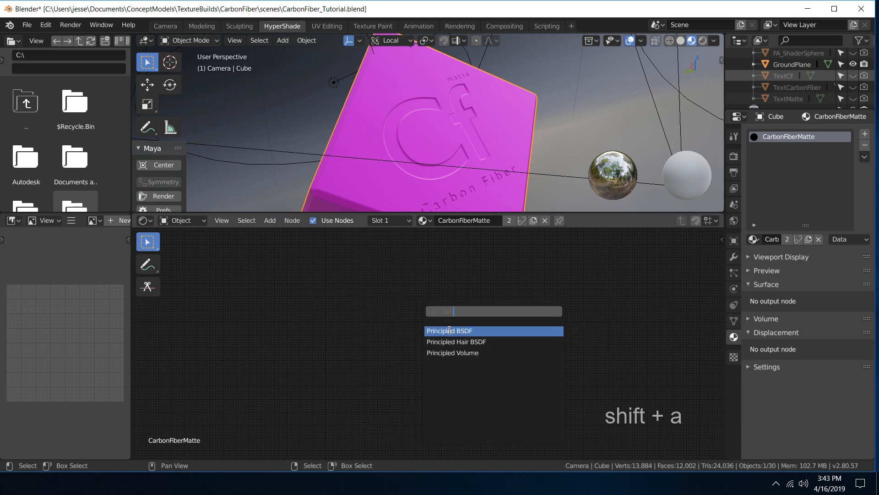
{"action": "key", "text": "Return"}
{"action": "left_click", "coordinate": [431, 317]}
{"action": "scroll", "coordinate": [431, 317], "scroll_direction": "up", "scroll_amount": 4}
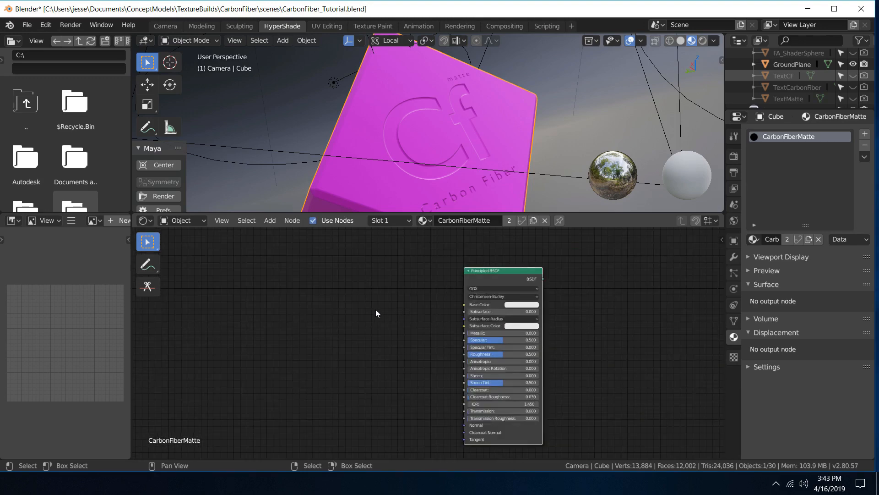
Step: Switch to the file explorer's sourceimages folder and open the CarbonFiber_Fibers image
{"action": "left_click", "coordinate": [92, 483]}
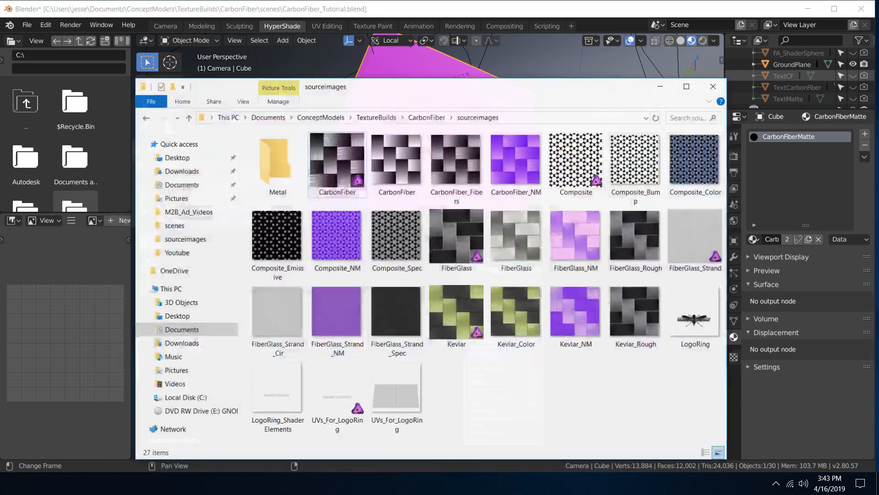
{"action": "left_click_drag", "start_coordinate": [423, 86], "coordinate": [384, 94]}
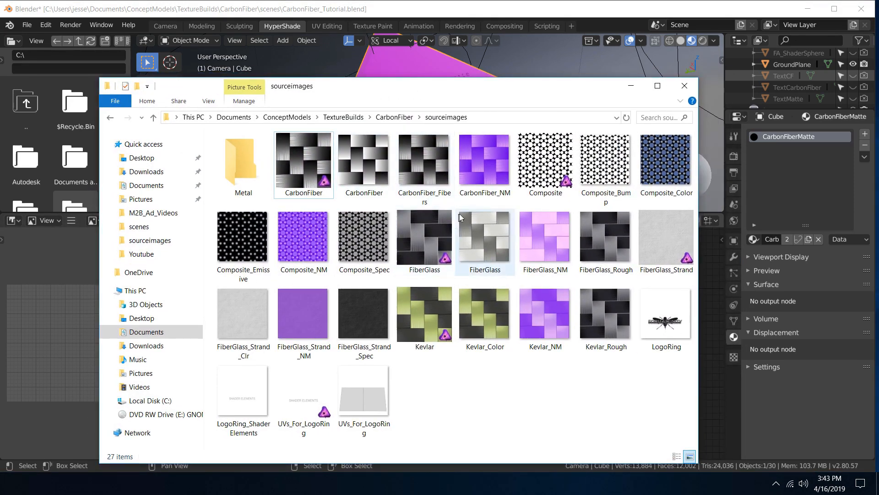
{"action": "double_click", "coordinate": [416, 166]}
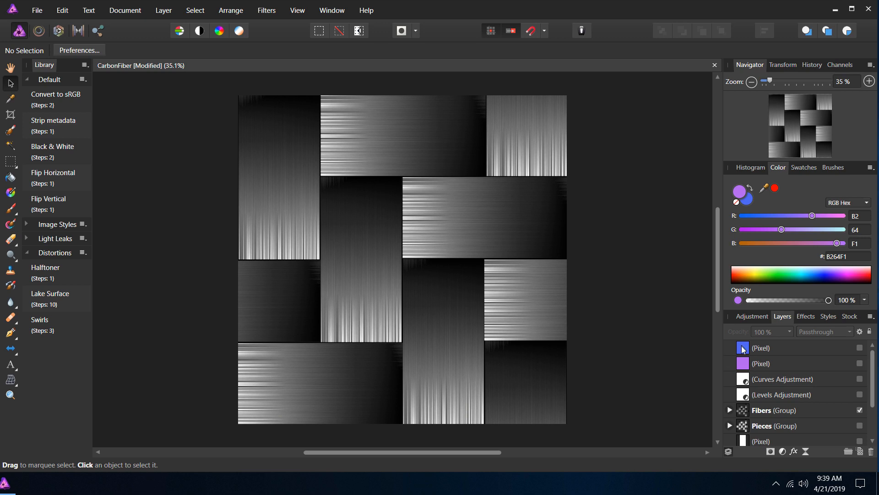
Step: Swap visibility from the Fibers group to the Pieces group to view the plain gradients, and restore the Fibers
{"action": "scroll", "coordinate": [784, 385], "scroll_direction": "down", "scroll_amount": 1}
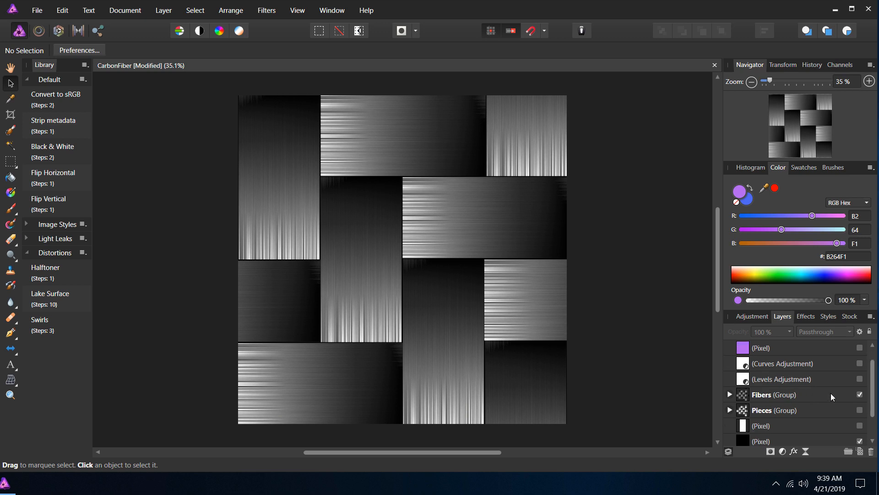
{"action": "left_click", "coordinate": [860, 394]}
{"action": "left_click", "coordinate": [860, 410]}
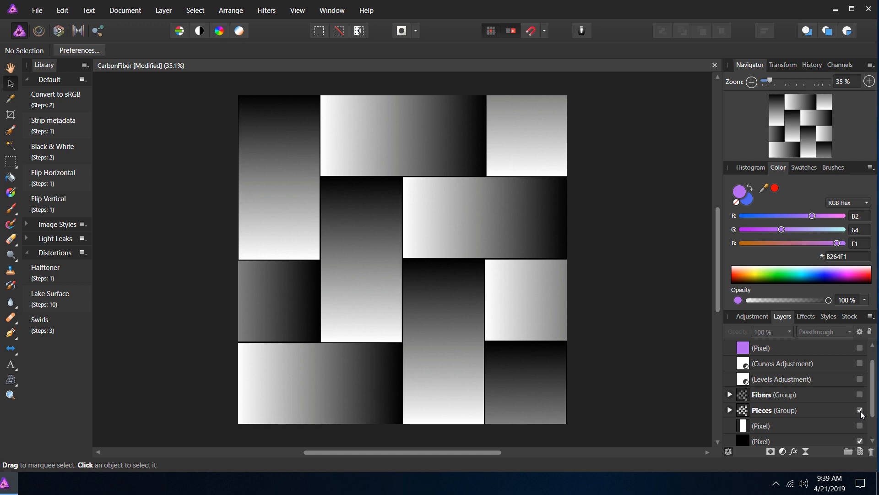
{"action": "left_click", "coordinate": [860, 410]}
{"action": "left_click", "coordinate": [860, 394]}
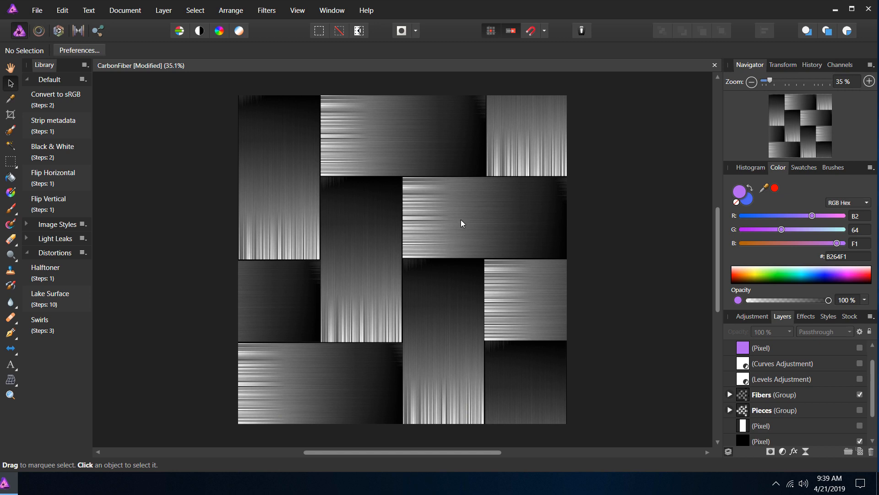
Step: Check the document's pixel size in the Resize Document settings and close them without resizing
{"action": "scroll", "coordinate": [787, 378], "scroll_direction": "down", "scroll_amount": 1}
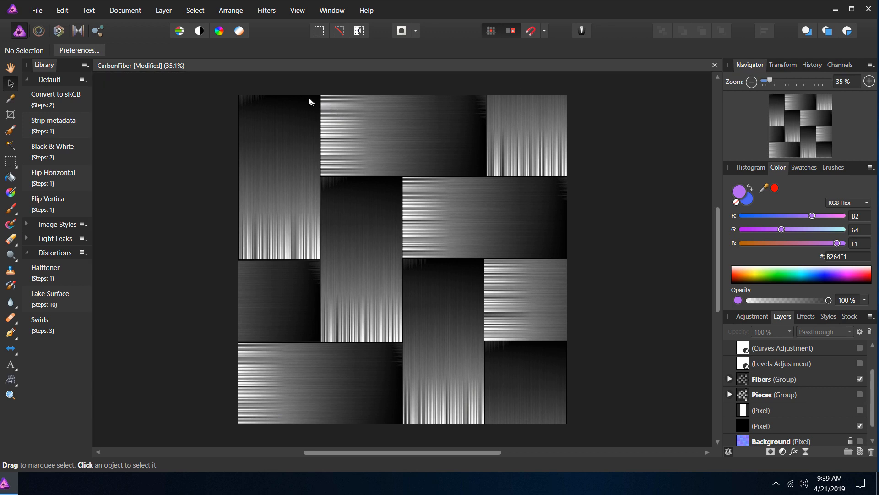
{"action": "left_click", "coordinate": [135, 10]}
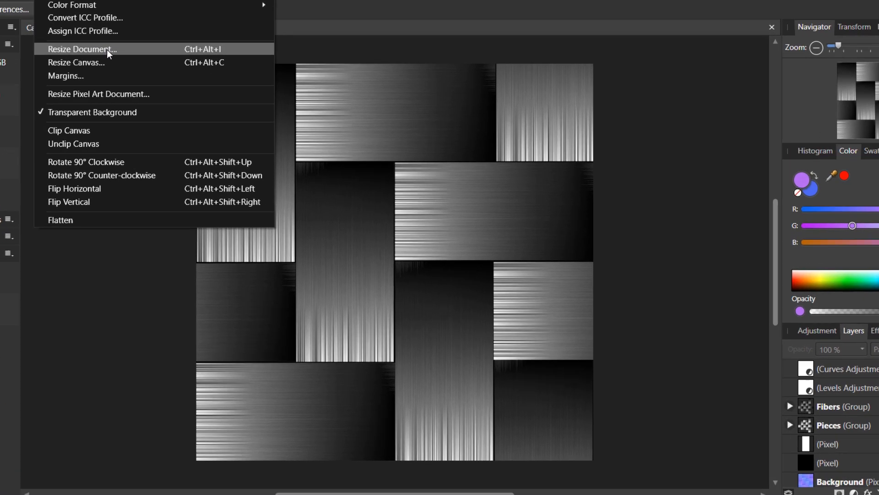
{"action": "left_click", "coordinate": [144, 83]}
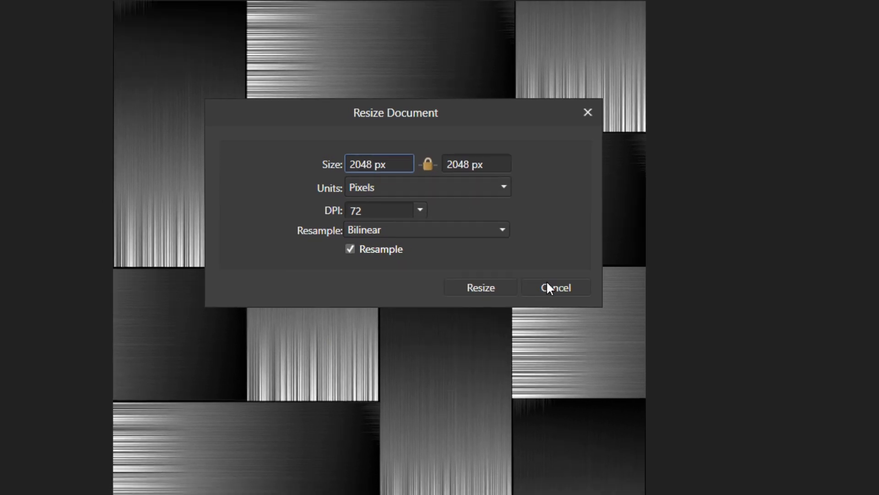
{"action": "left_click", "coordinate": [552, 290]}
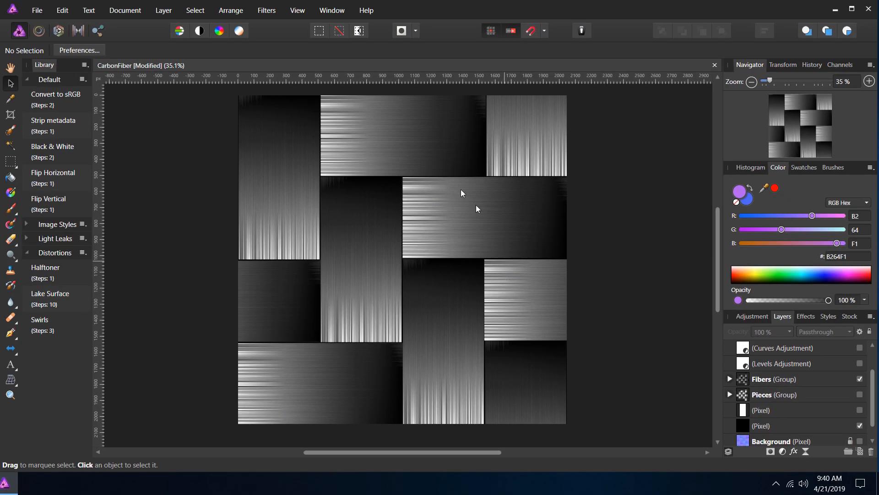
Step: Add two horizontal and two vertical guides at 1024 px with the Guides Manager
{"action": "left_click", "coordinate": [296, 10]}
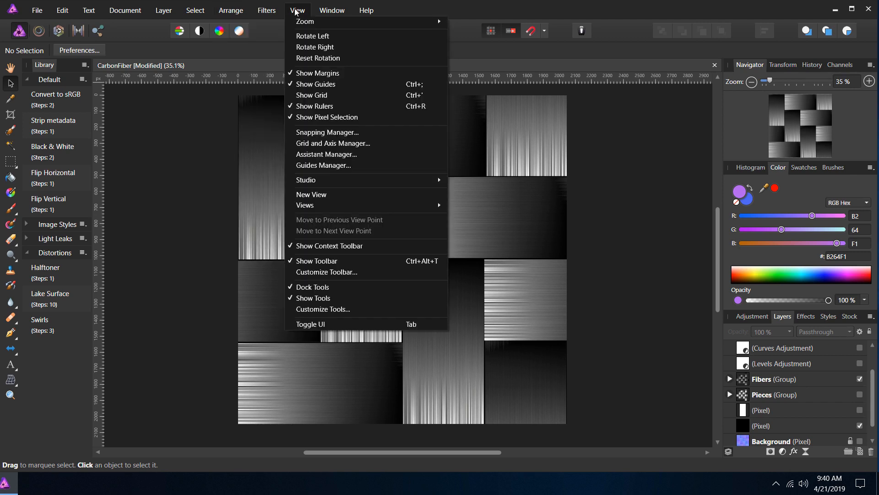
{"action": "left_click", "coordinate": [343, 168]}
{"action": "left_click_drag", "start_coordinate": [394, 128], "coordinate": [194, 148]}
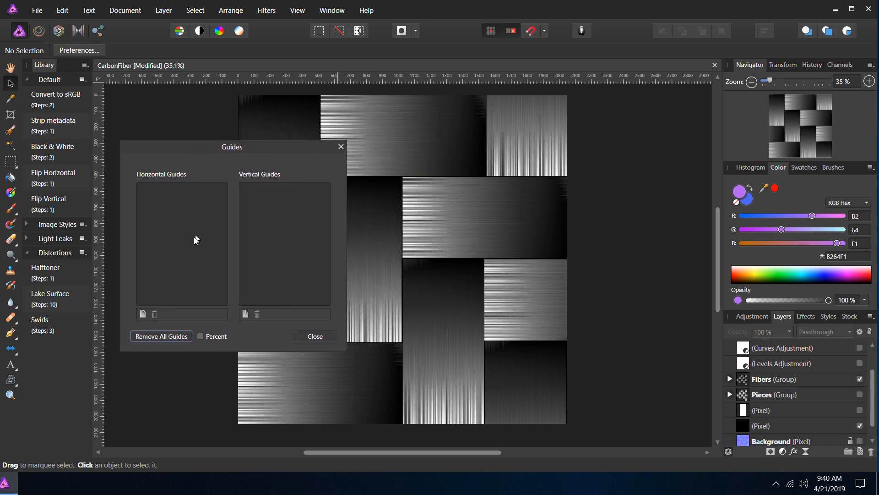
{"action": "left_click", "coordinate": [142, 314]}
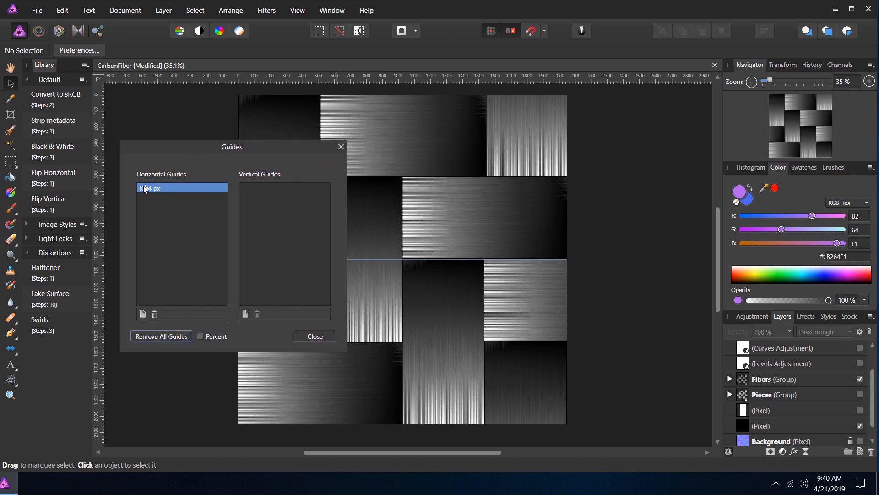
{"action": "left_click", "coordinate": [246, 313]}
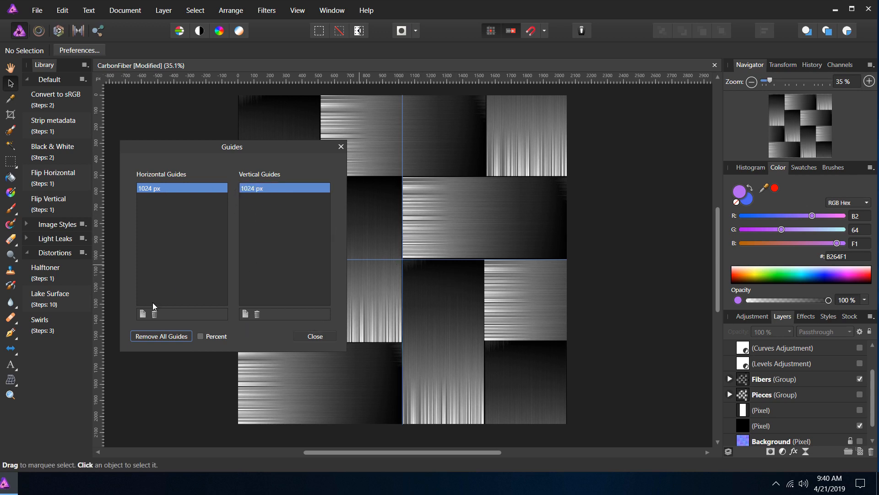
{"action": "left_click", "coordinate": [142, 314]}
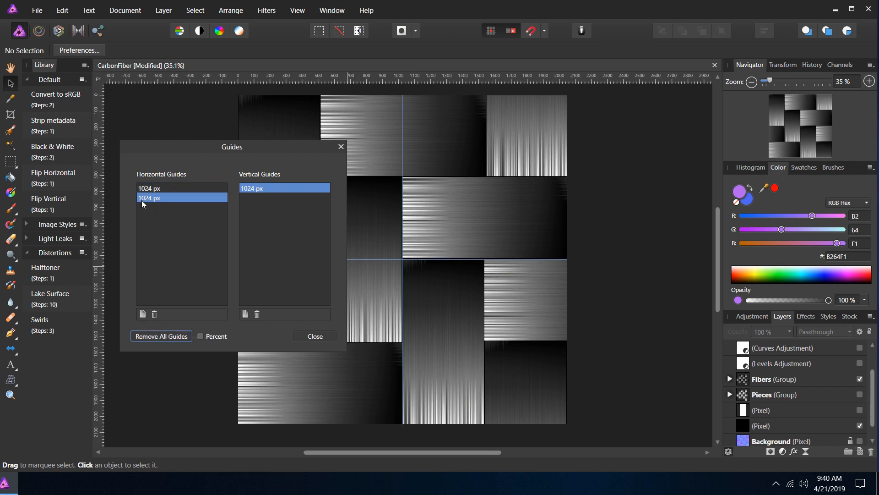
{"action": "left_click", "coordinate": [245, 315]}
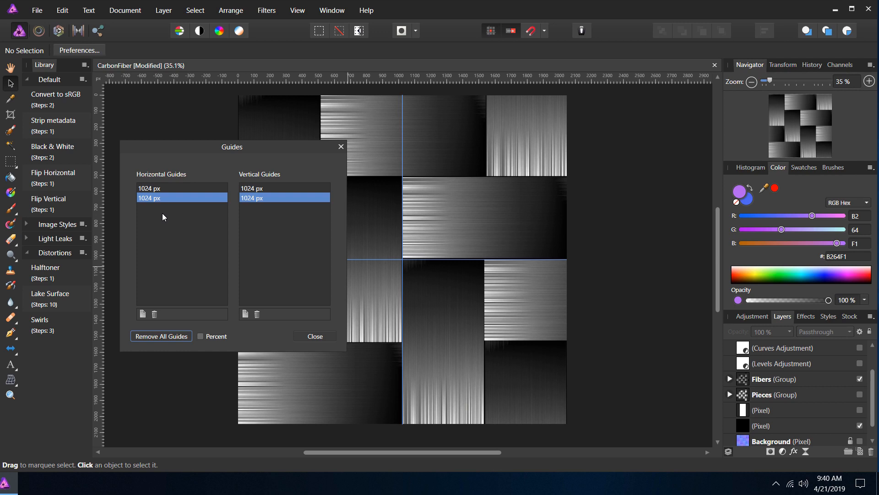
Step: Set one horizontal and one vertical guide to 512 px and close the Guides Manager
{"action": "double_click", "coordinate": [141, 199]}
{"action": "left_click", "coordinate": [150, 198]}
{"action": "left_click_drag", "start_coordinate": [150, 198], "coordinate": [118, 203]}
{"action": "type", "text": "512"}
{"action": "double_click", "coordinate": [249, 199]}
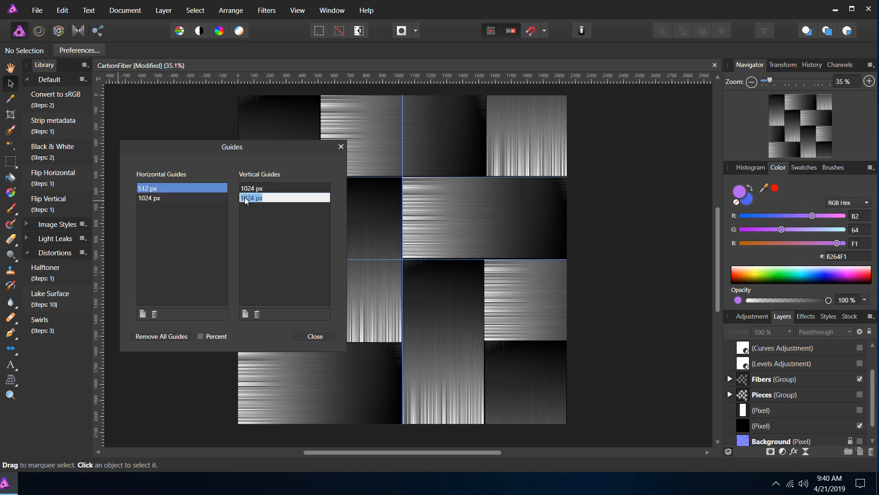
{"action": "left_click", "coordinate": [251, 198]}
{"action": "type", "text": "512"}
{"action": "key", "text": "Return"}
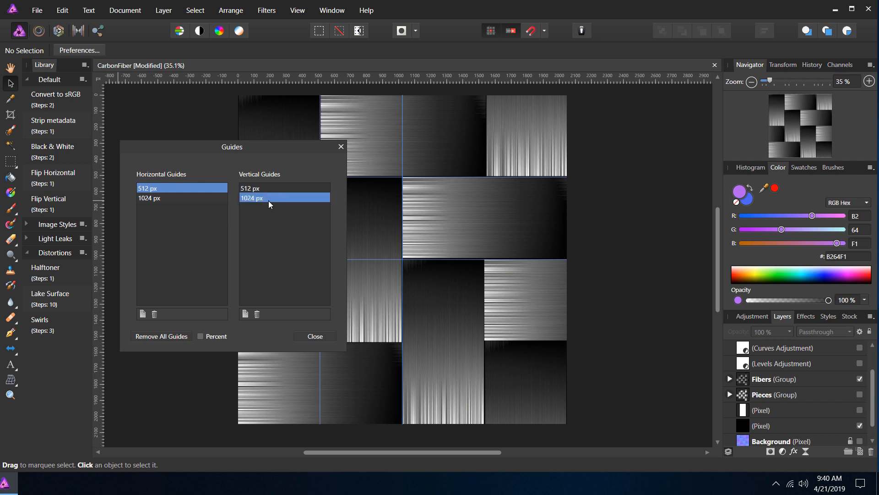
{"action": "left_click", "coordinate": [314, 336]}
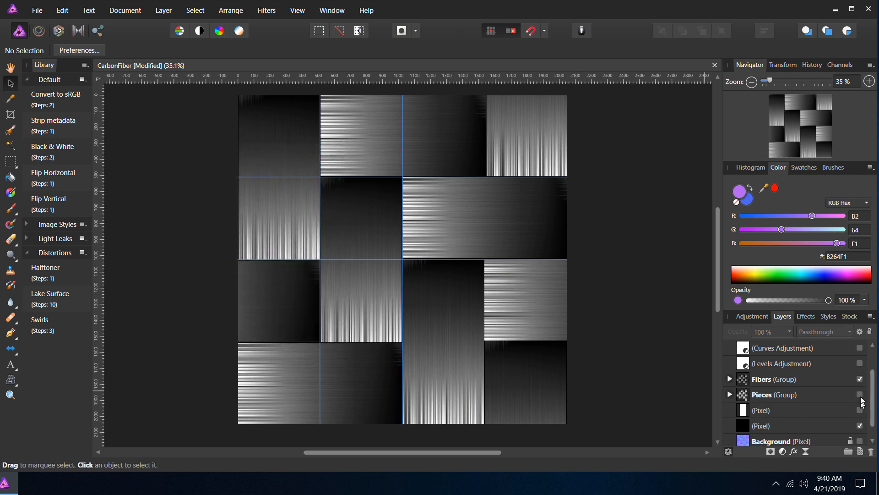
Step: Hide the Fibers group to view the guides over the plain black layer, and show it again
{"action": "left_click", "coordinate": [859, 379]}
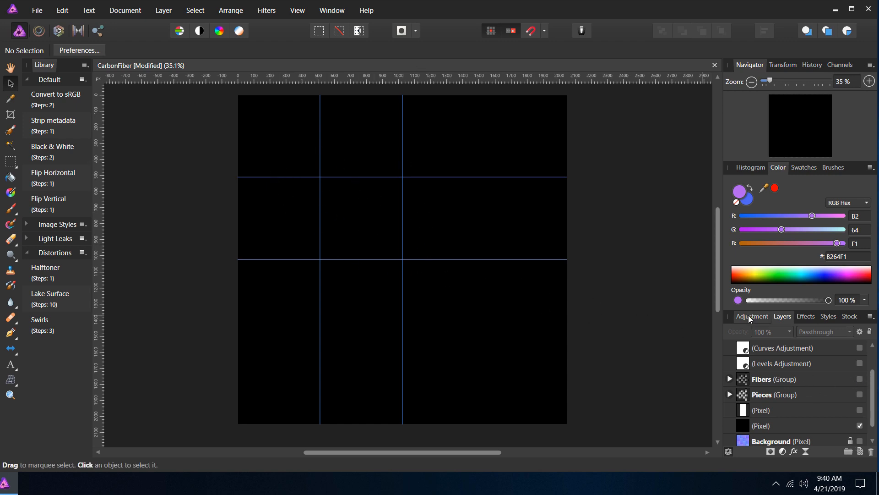
{"action": "left_click", "coordinate": [860, 379]}
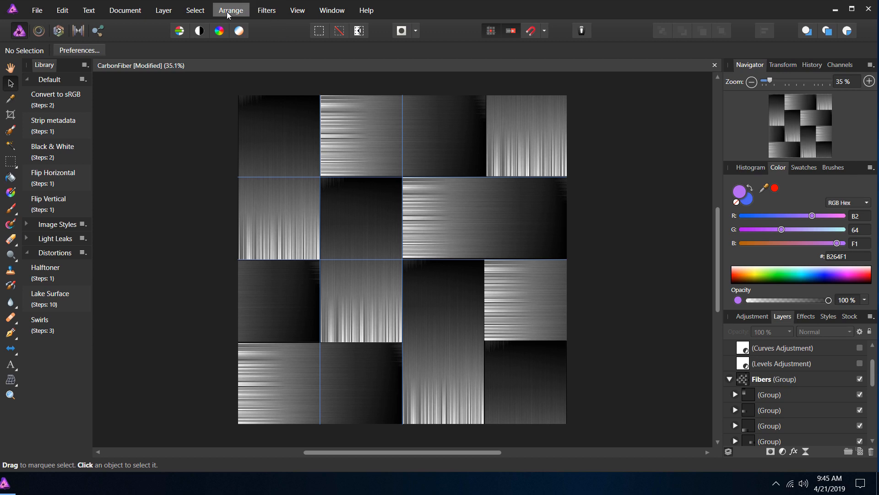
Step: Add a third horizontal and a third vertical guide, and set the new horizontal guide to 1536 px
{"action": "left_click", "coordinate": [296, 9]}
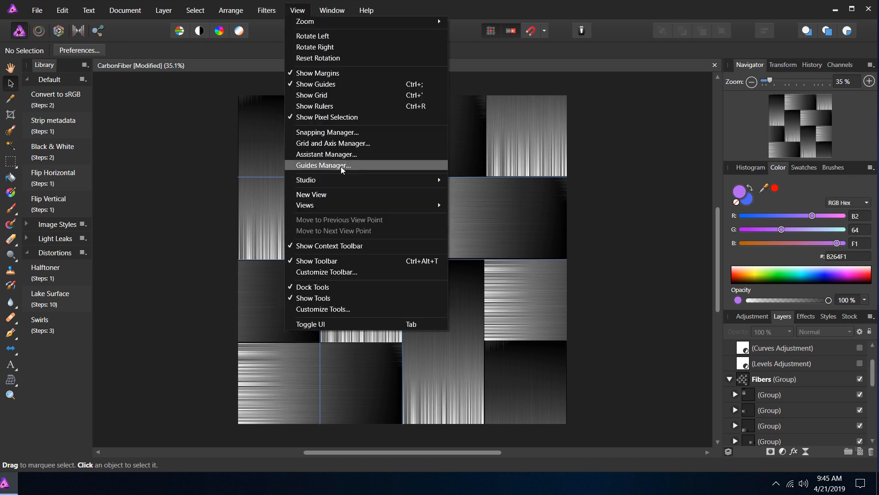
{"action": "left_click", "coordinate": [362, 156]}
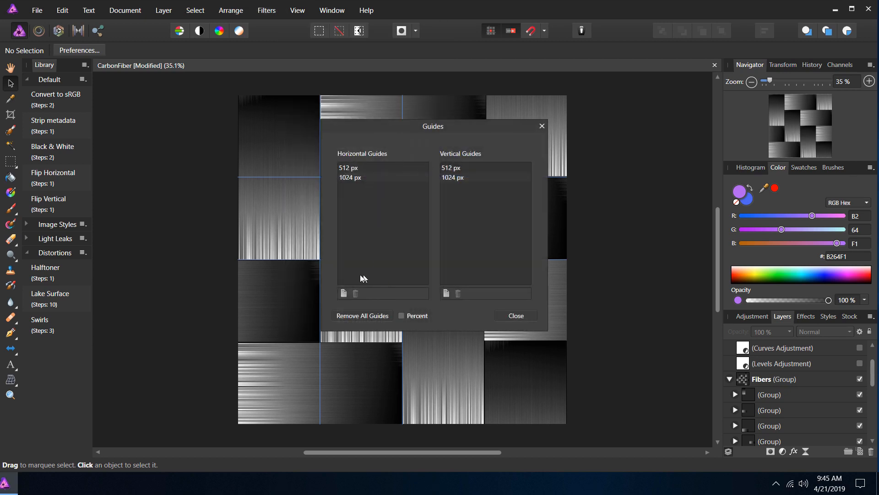
{"action": "left_click", "coordinate": [344, 293]}
{"action": "left_click", "coordinate": [447, 294]}
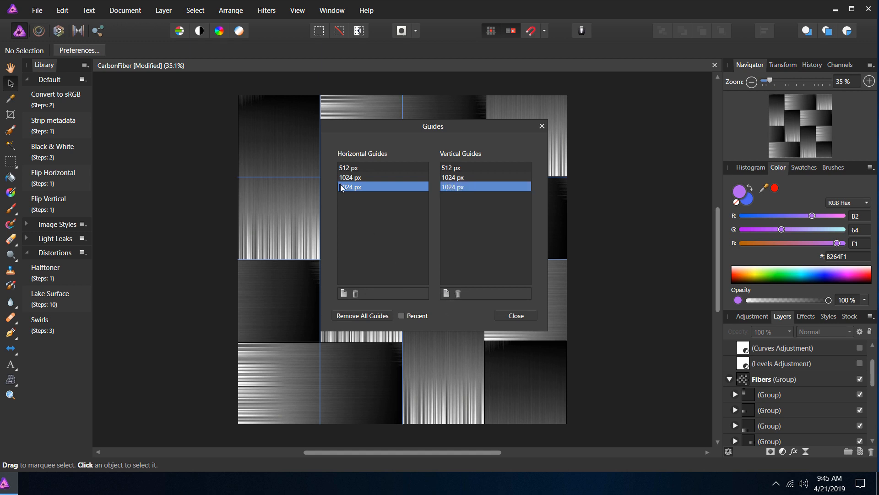
{"action": "double_click", "coordinate": [345, 187]}
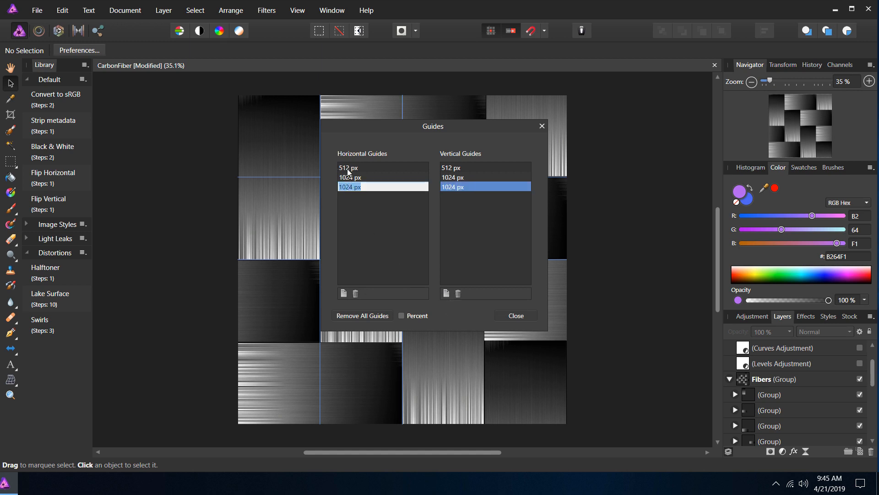
{"action": "left_click", "coordinate": [351, 188]}
{"action": "double_click", "coordinate": [353, 187]}
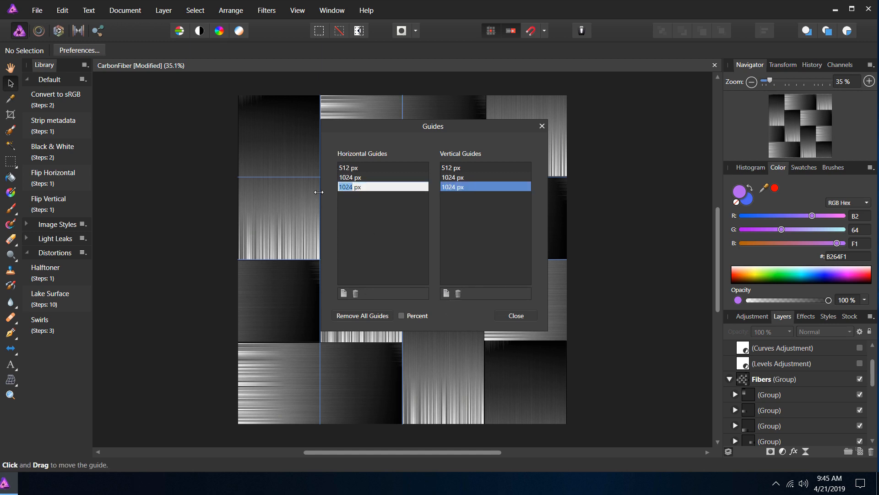
{"action": "type", "text": "1536"}
Step: Set the third vertical guide to 1536 px and close the Guides Manager
{"action": "left_click", "coordinate": [447, 188]}
{"action": "double_click", "coordinate": [446, 188]}
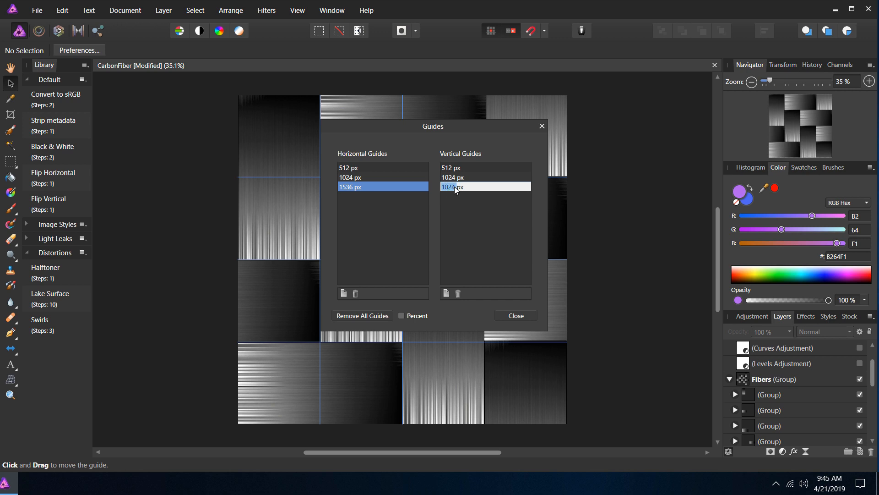
{"action": "type", "text": "1536"}
{"action": "left_click", "coordinate": [466, 166]}
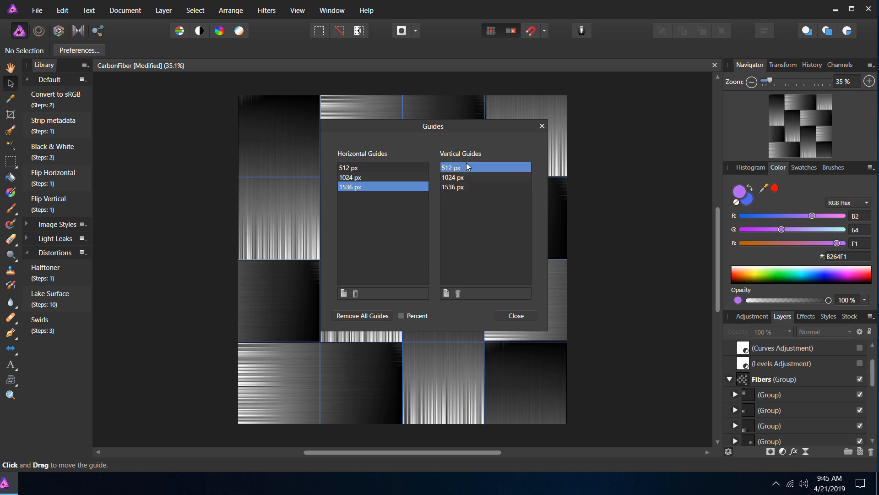
{"action": "left_click", "coordinate": [516, 315]}
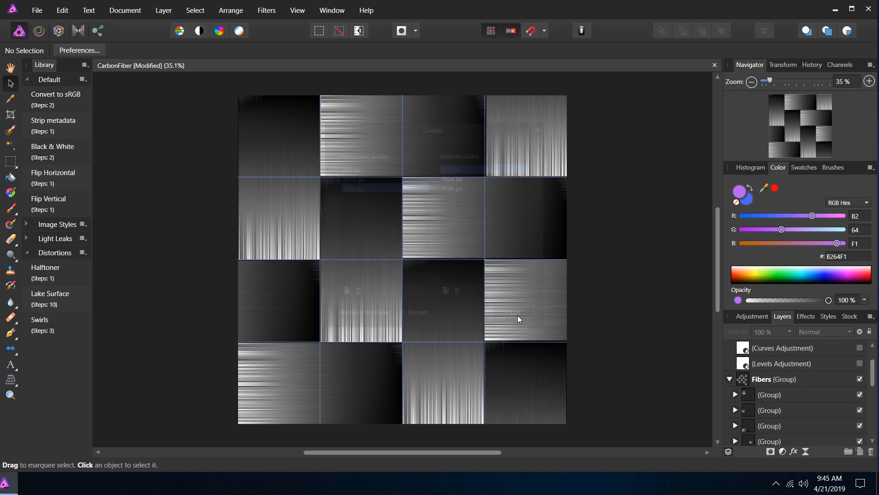
Step: Hide the Fibers group to leave the Pieces gradients on show, and collapse the Fibers group in the layer list
{"action": "left_click", "coordinate": [859, 379]}
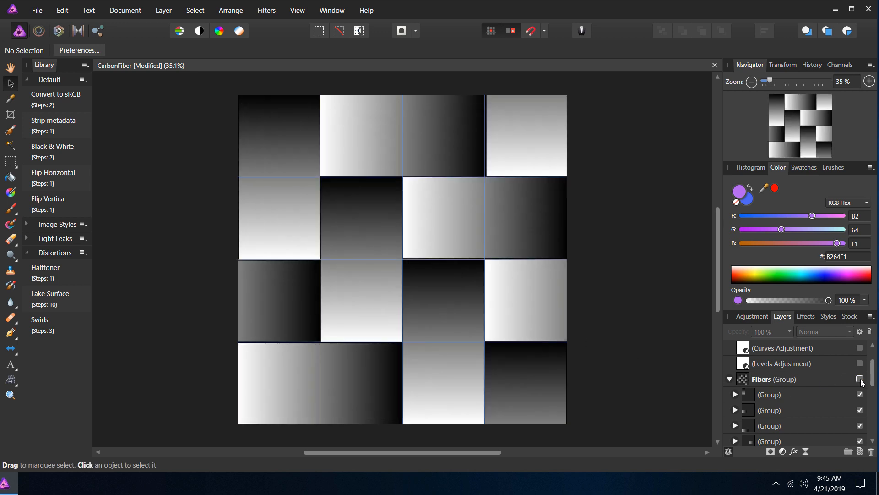
{"action": "left_click", "coordinate": [730, 379]}
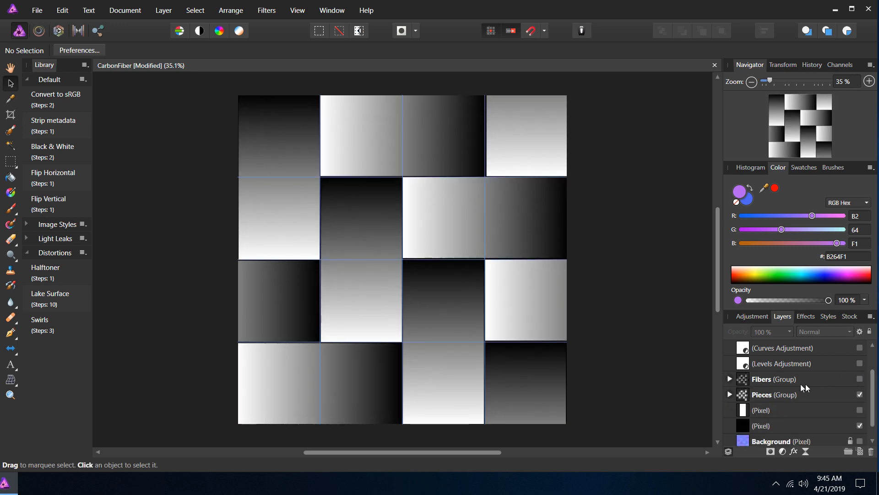
Step: Hide both the Pieces and Fibers groups, then add a new empty pixel layer above the Fibers group
{"action": "left_click", "coordinate": [859, 394]}
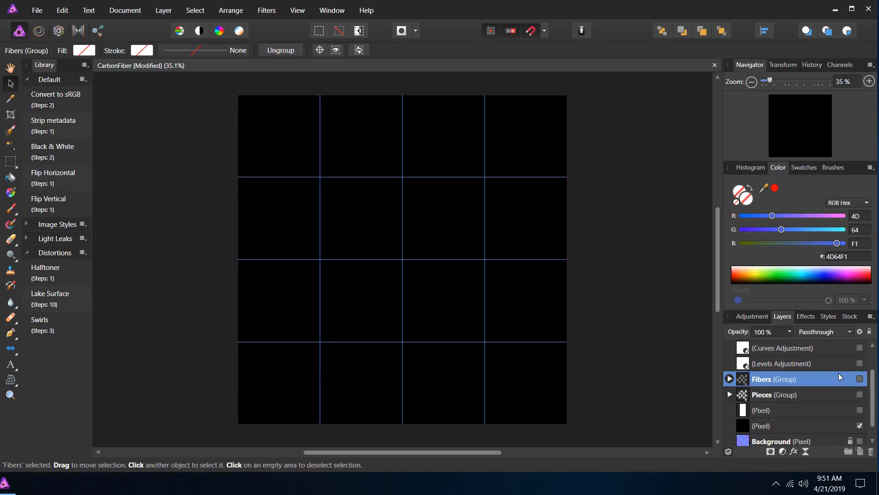
{"action": "left_click", "coordinate": [860, 379]}
{"action": "left_click", "coordinate": [859, 379]}
{"action": "left_click", "coordinate": [859, 380]}
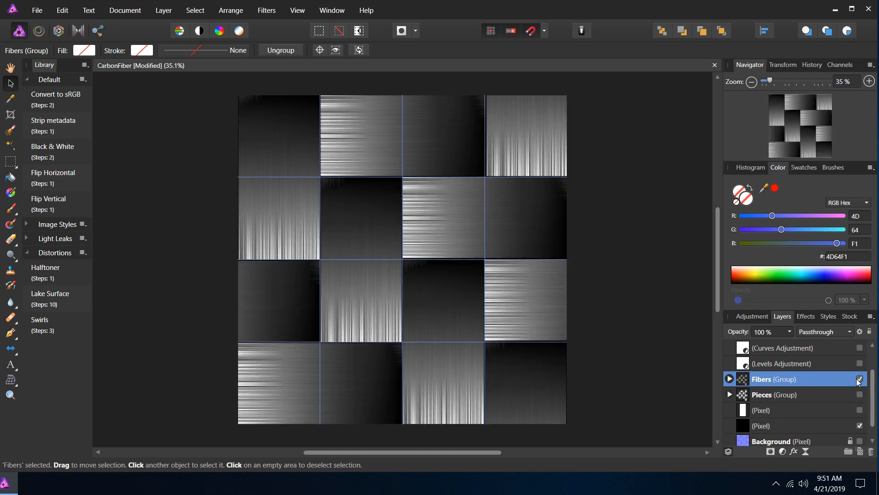
{"action": "left_click", "coordinate": [859, 380]}
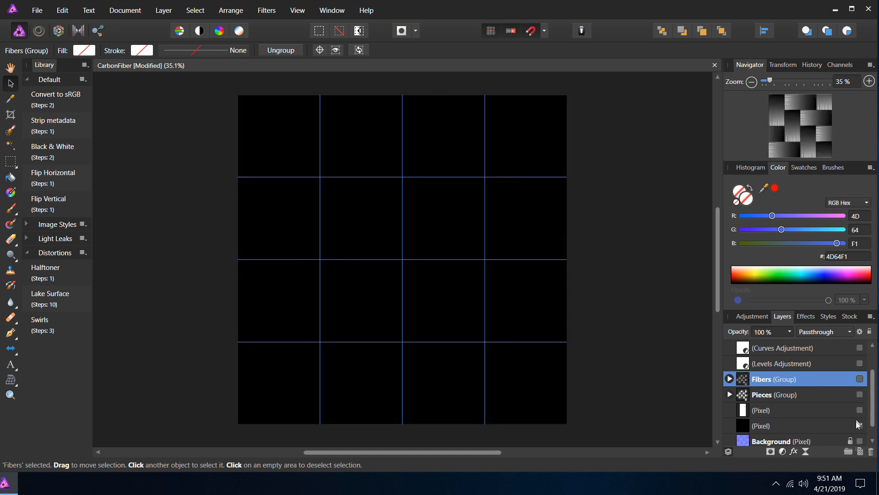
{"action": "left_click", "coordinate": [860, 451]}
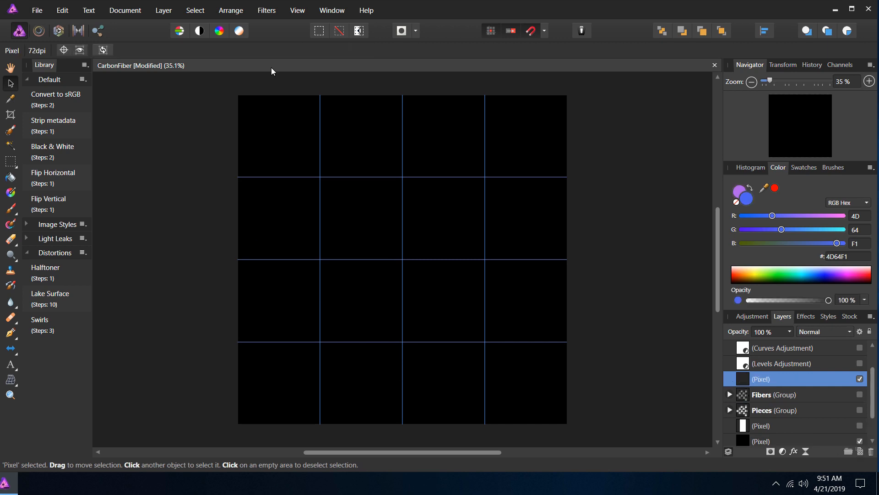
Step: Review the snapping options in the Snapping Manager, toggling snapping off and back on
{"action": "left_click", "coordinate": [297, 10]}
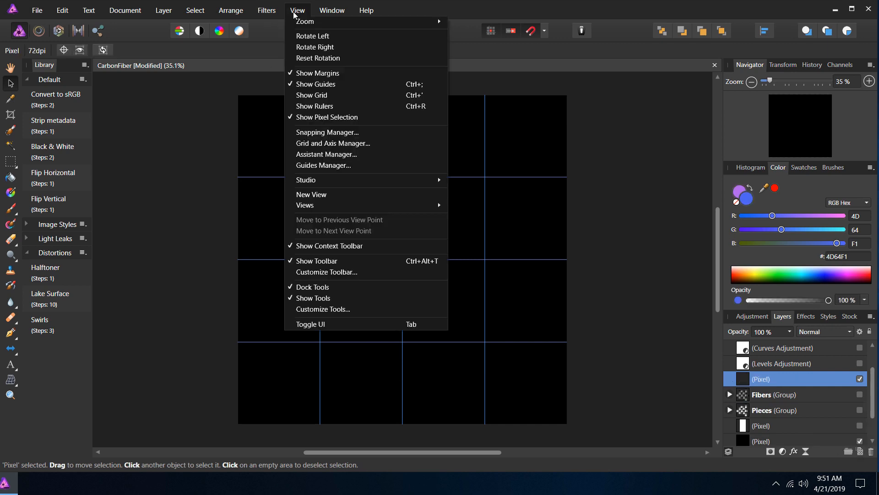
{"action": "left_click", "coordinate": [324, 131]}
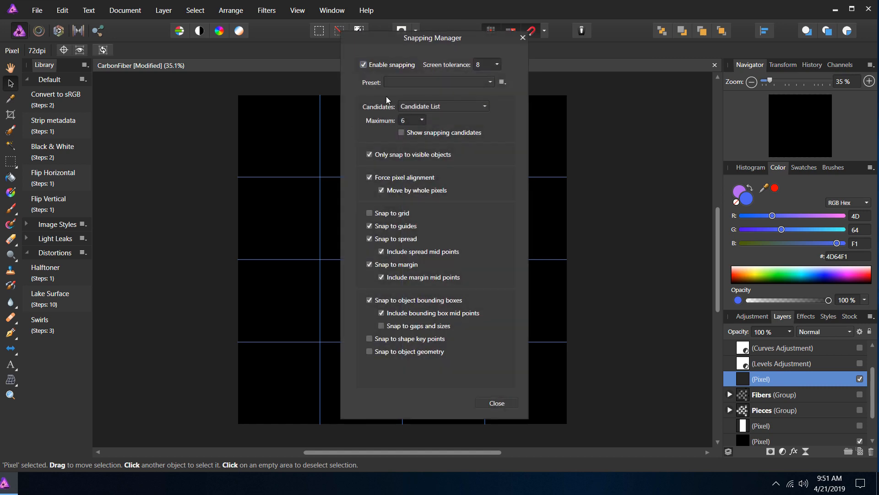
{"action": "left_click", "coordinate": [364, 64]}
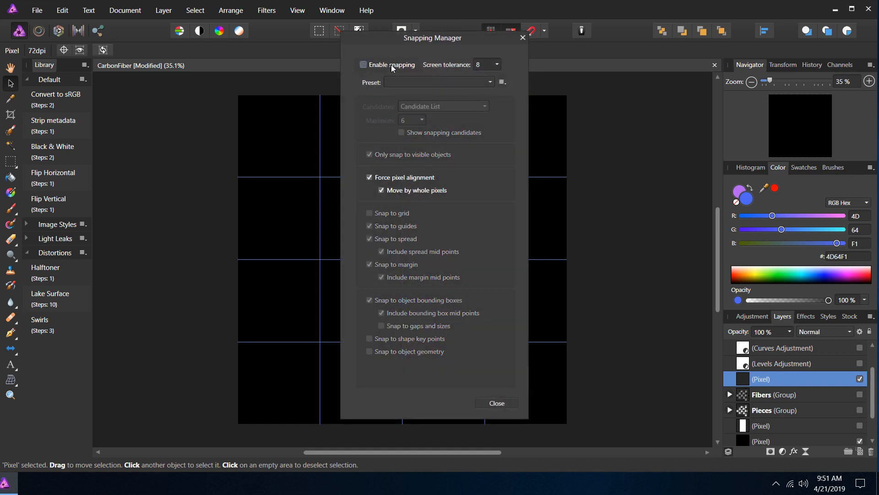
{"action": "left_click", "coordinate": [364, 65]}
{"action": "left_click", "coordinate": [497, 403]}
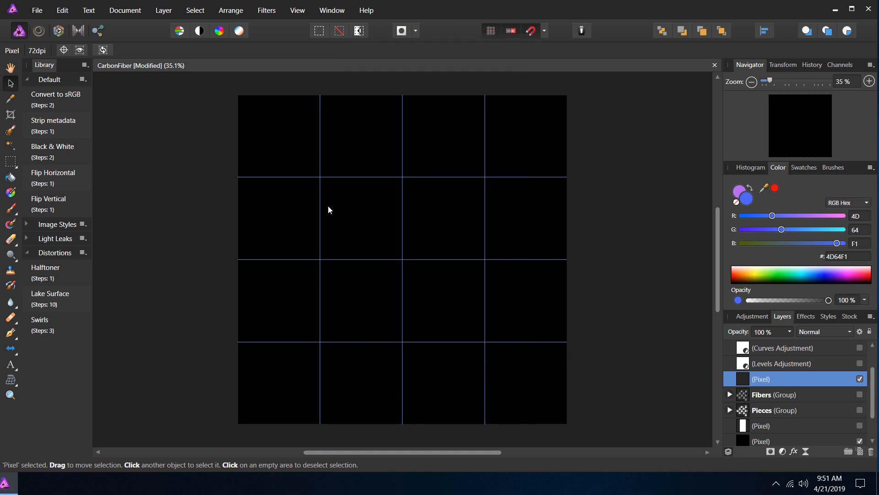
Step: Select the upper two grid cells of the first column with the rectangular marquee and fill them with the gray custom color at 100% opacity
{"action": "key", "text": "m"}
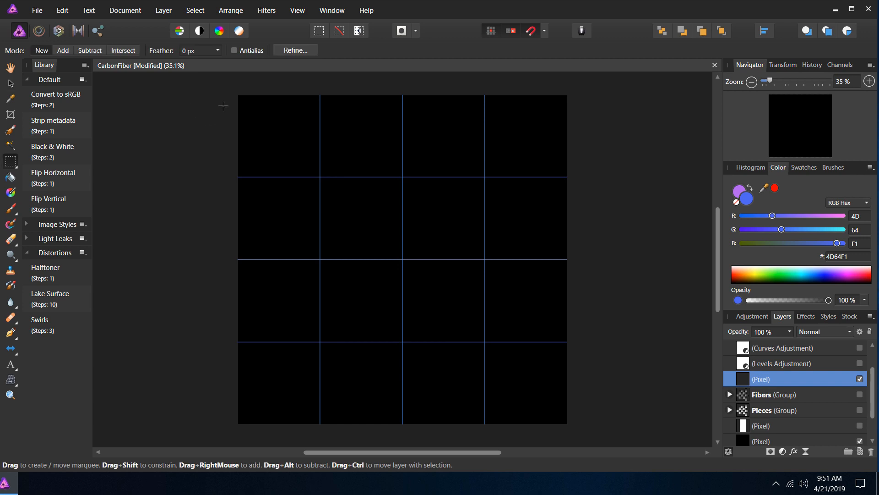
{"action": "left_click_drag", "start_coordinate": [231, 88], "coordinate": [321, 262]}
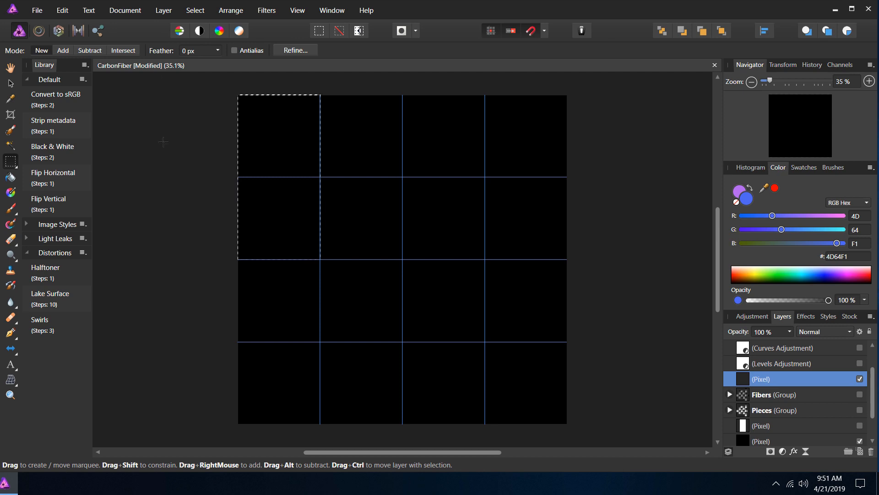
{"action": "key", "text": "shift+F5"}
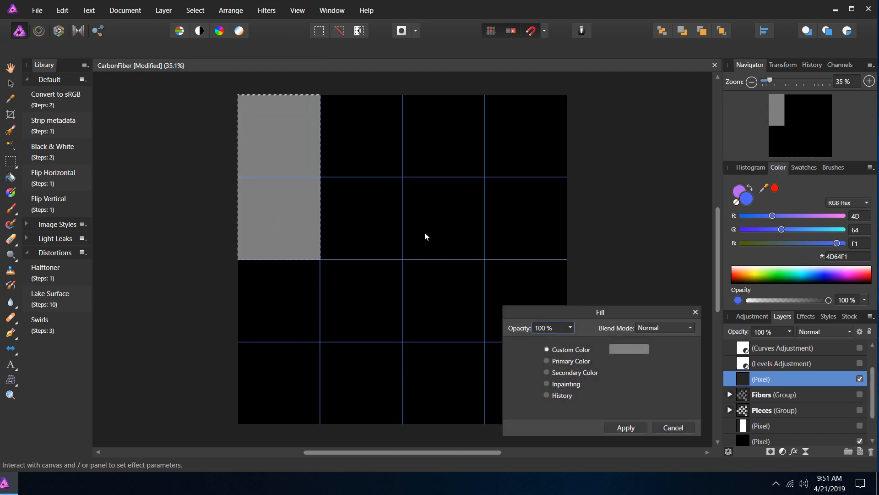
{"action": "left_click", "coordinate": [628, 349]}
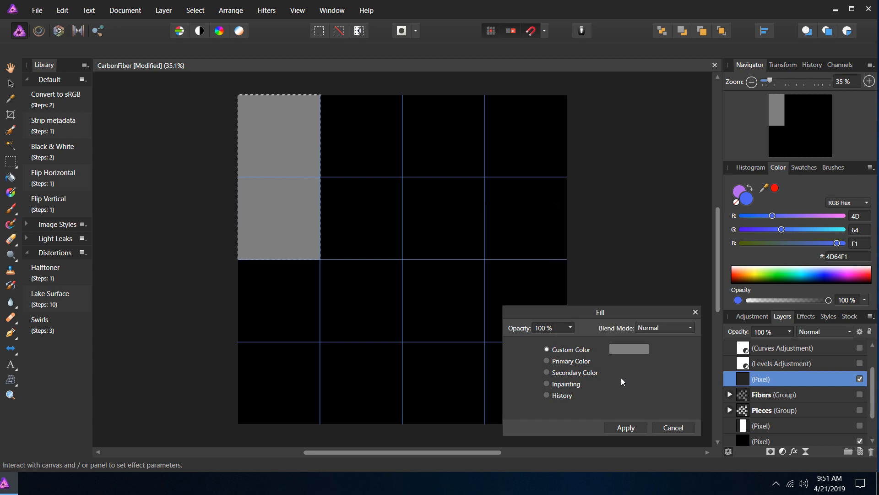
{"action": "left_click", "coordinate": [626, 428]}
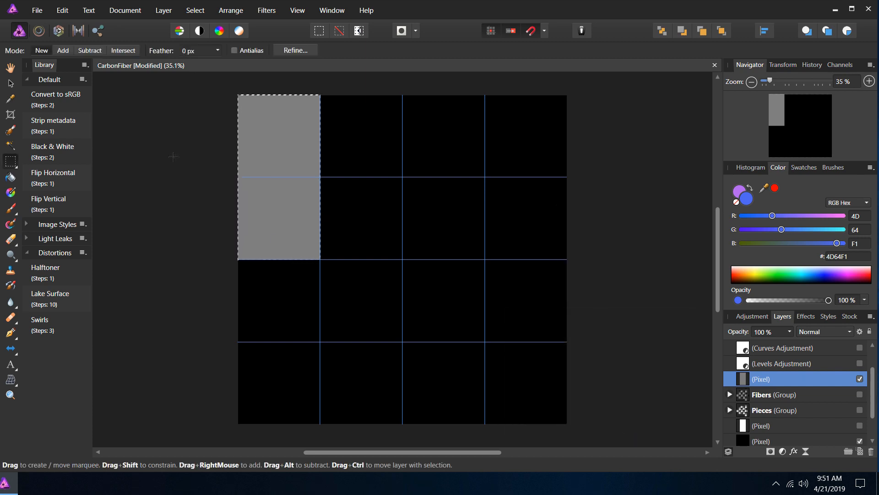
Step: Apply a vertical linear gradient to the filled strip, running from white at its top edge to black at its bottom edge
{"action": "key", "text": "g"}
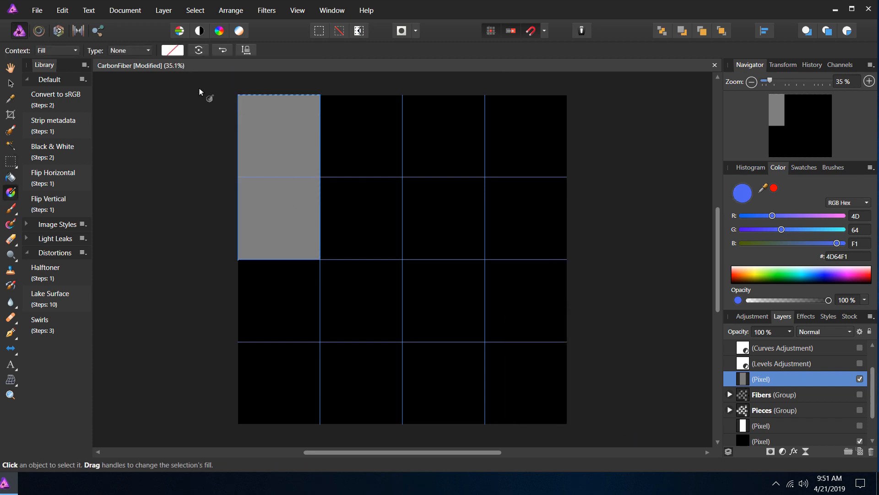
{"action": "left_click_drag", "start_coordinate": [278, 95], "coordinate": [281, 261]}
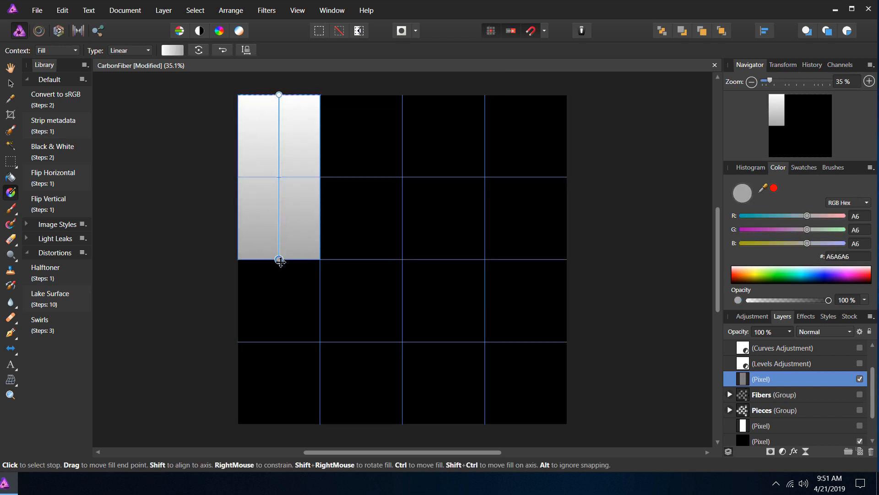
{"action": "left_click", "coordinate": [173, 51]}
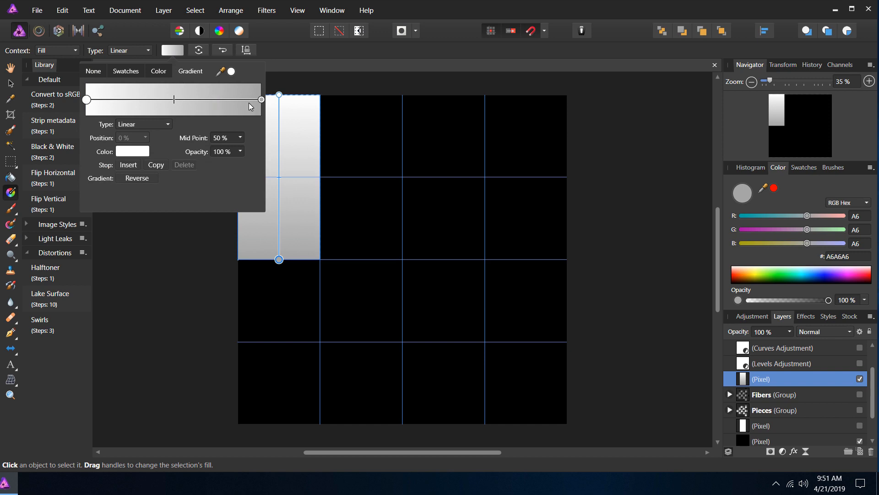
{"action": "left_click", "coordinate": [262, 100]}
{"action": "left_click", "coordinate": [133, 151]}
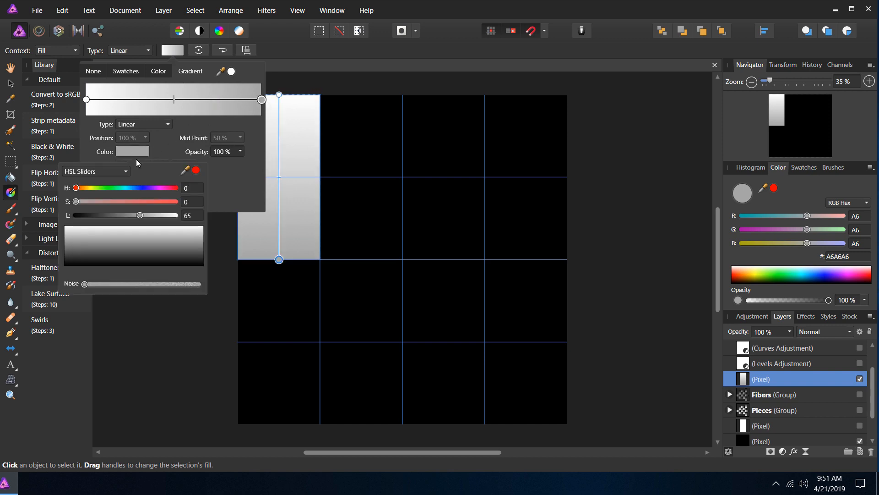
{"action": "left_click_drag", "start_coordinate": [140, 215], "coordinate": [46, 219]}
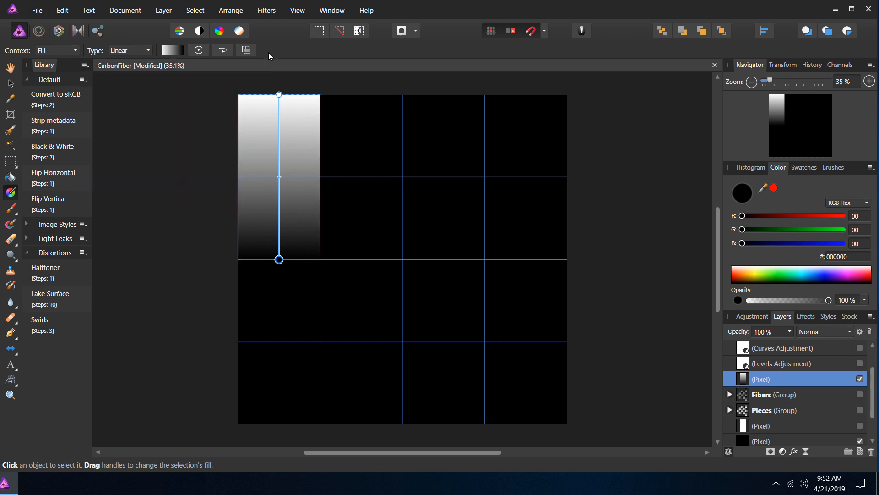
{"action": "key", "text": "v"}
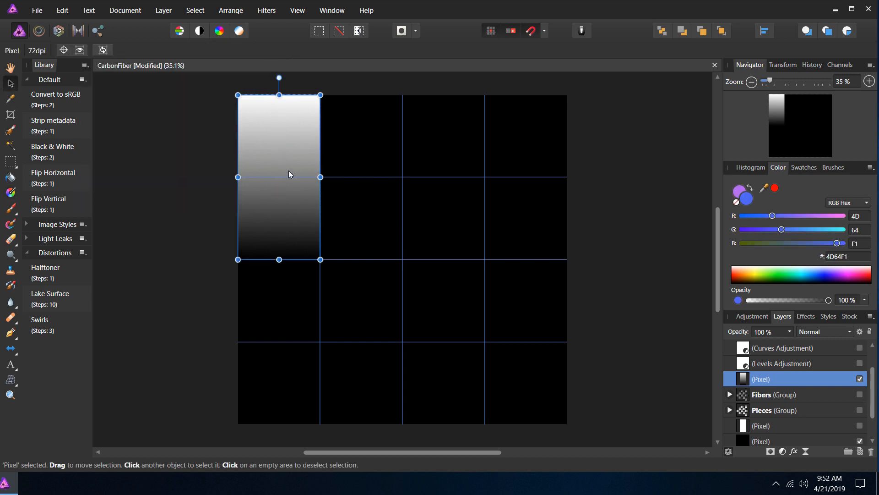
Step: Add monochromatic Gaussian noise to the gradient strip at 100% intensity
{"action": "left_click", "coordinate": [270, 11]}
{"action": "mouse_move", "coordinate": [328, 67]}
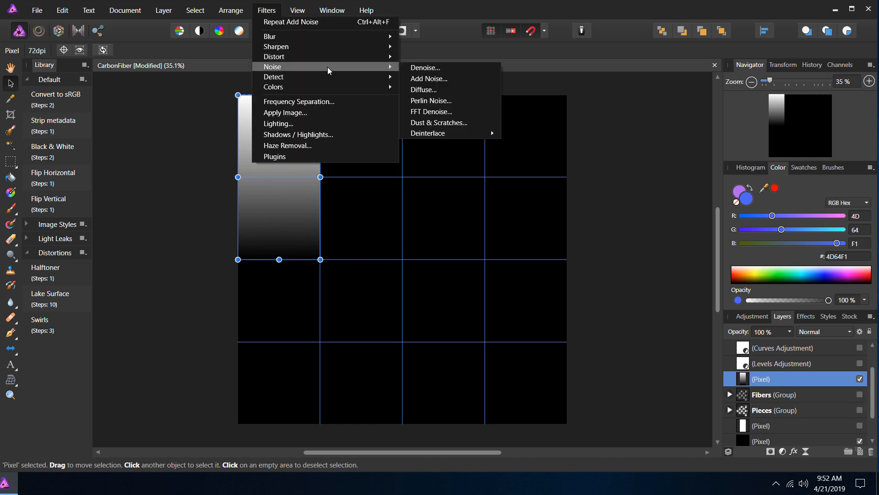
{"action": "left_click", "coordinate": [449, 79]}
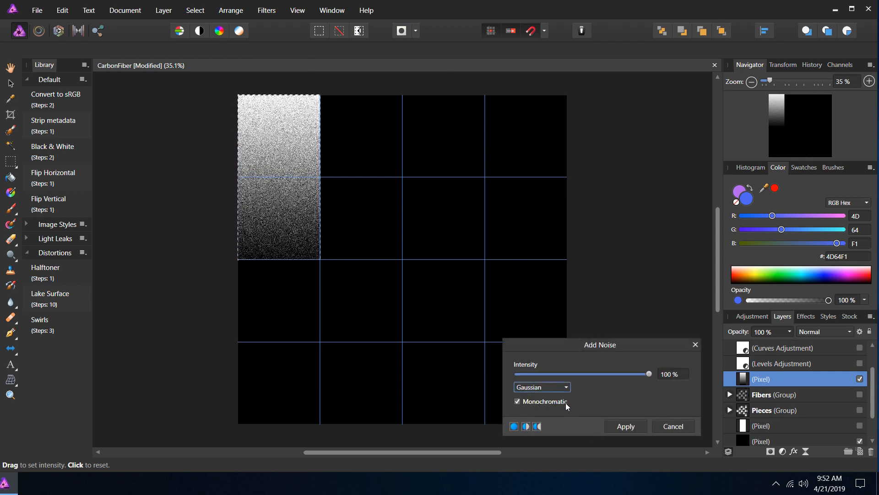
{"action": "left_click", "coordinate": [626, 427]}
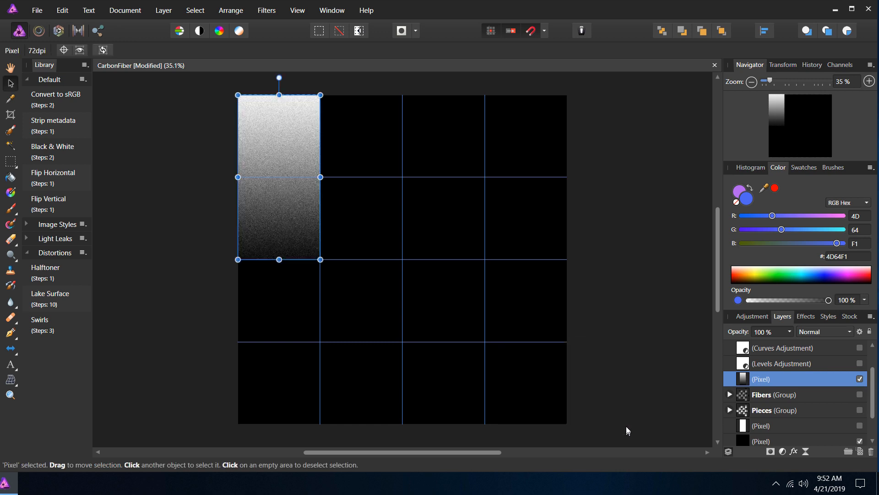
Step: Apply the 100% monochromatic Gaussian Add Noise filter to the strip two more times
{"action": "left_click", "coordinate": [271, 12]}
{"action": "mouse_move", "coordinate": [323, 67]}
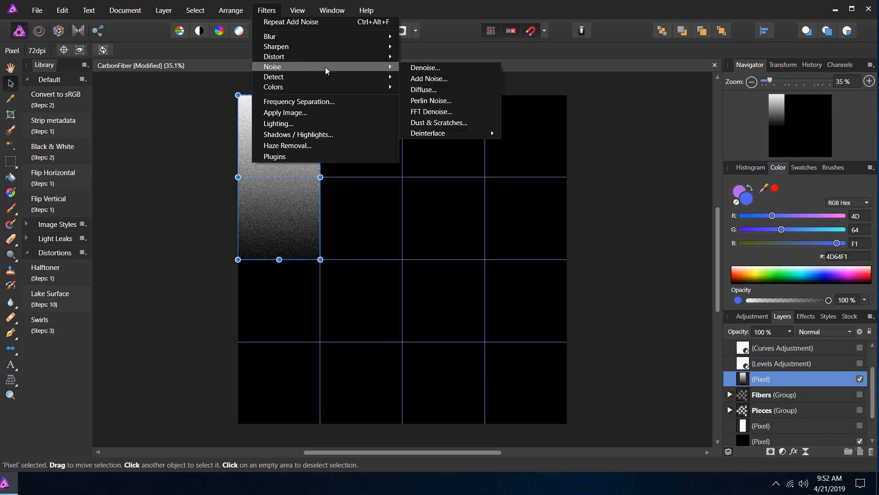
{"action": "left_click", "coordinate": [429, 79]}
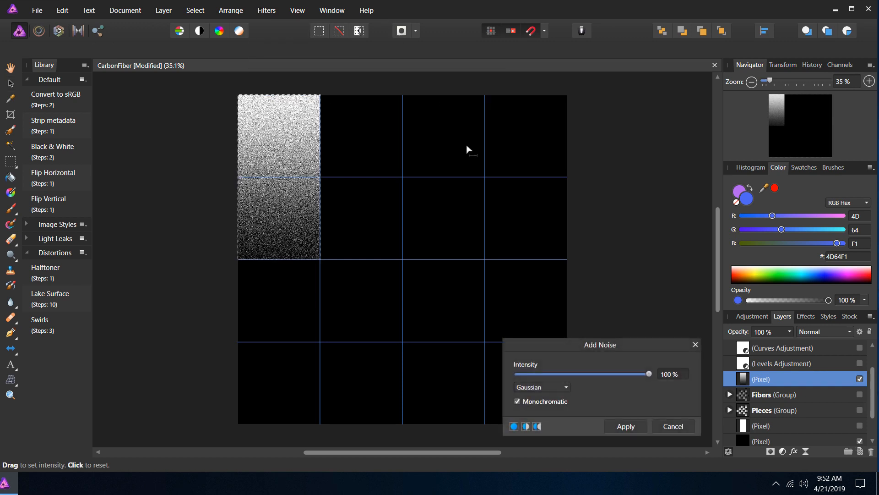
{"action": "left_click", "coordinate": [625, 426]}
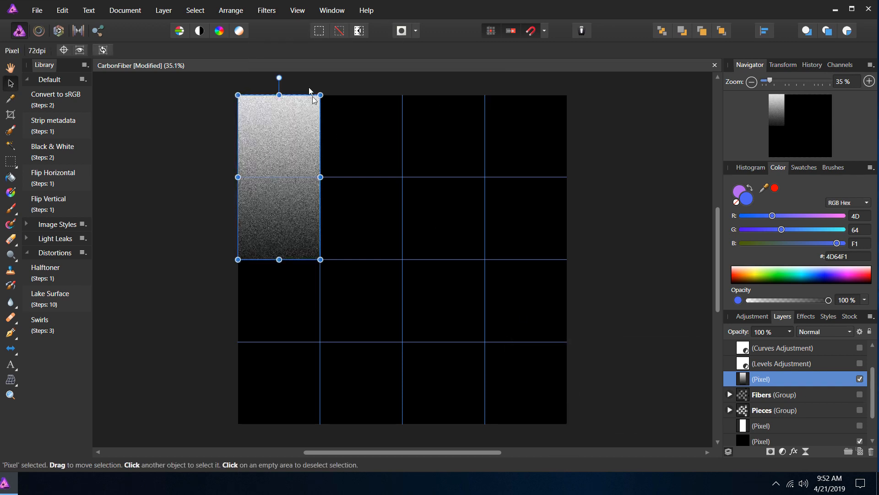
{"action": "left_click", "coordinate": [278, 11]}
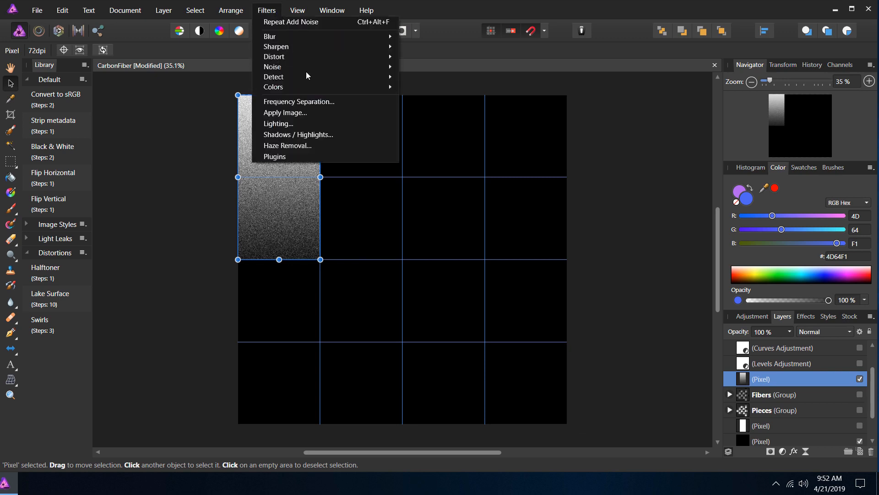
{"action": "mouse_move", "coordinate": [307, 67]}
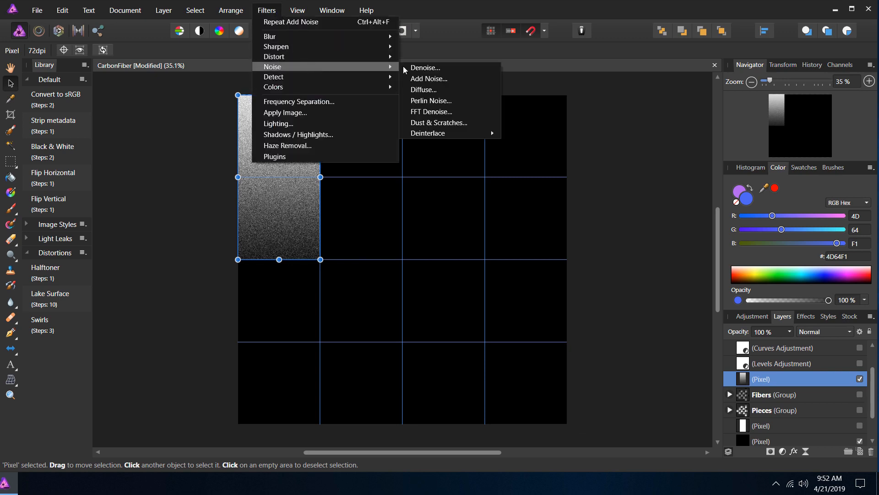
{"action": "left_click", "coordinate": [462, 79]}
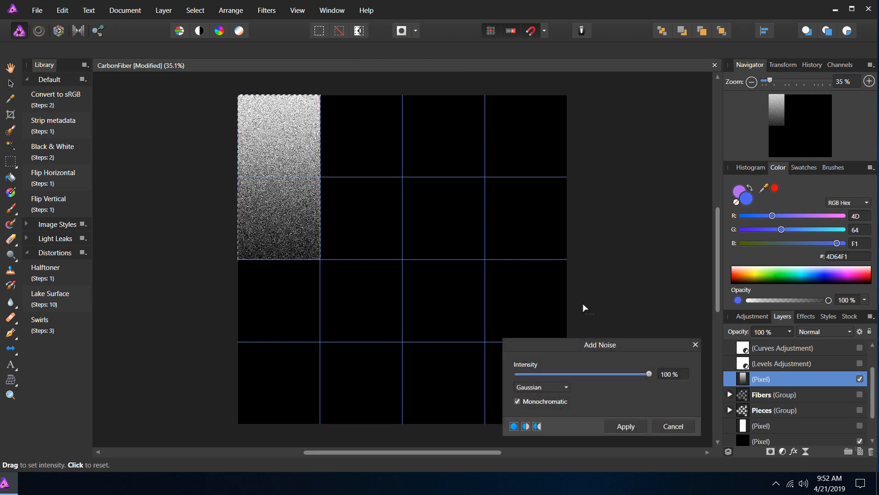
{"action": "left_click", "coordinate": [626, 428]}
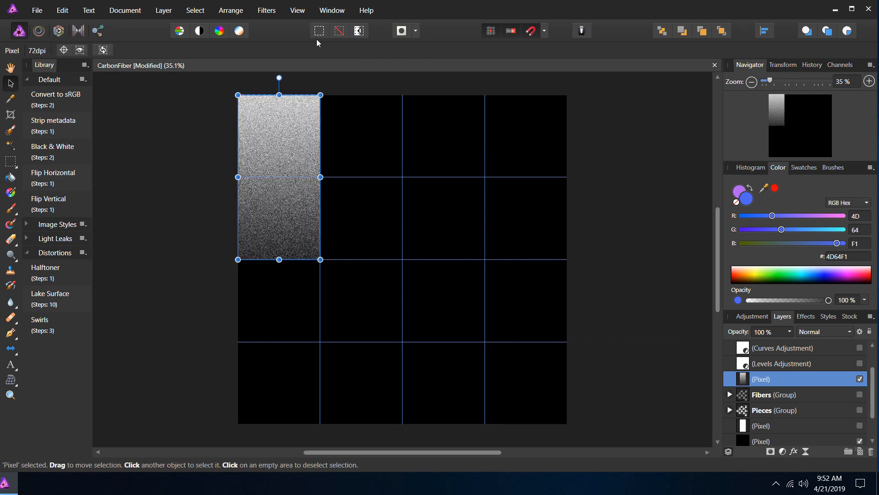
Step: Apply a Motion Blur to the noisy strip with a 400 px radius and 270° rotation to form vertical fiber streaks
{"action": "left_click", "coordinate": [276, 12]}
{"action": "mouse_move", "coordinate": [290, 37]}
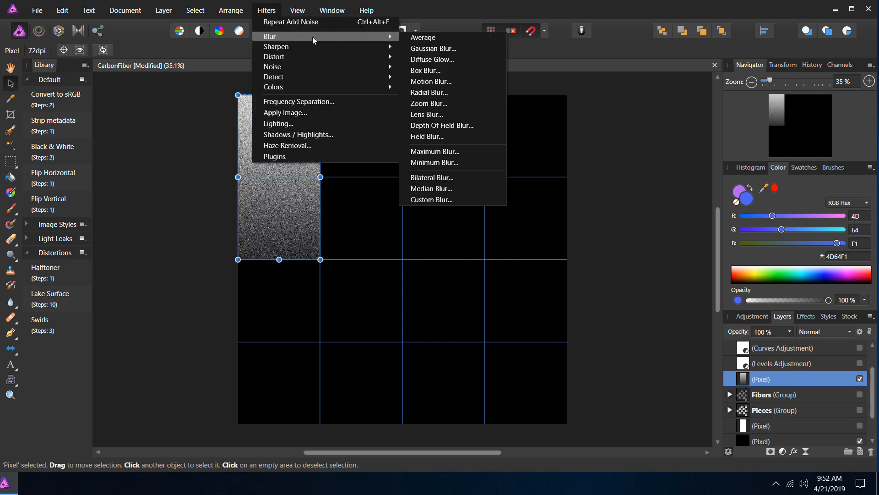
{"action": "left_click", "coordinate": [436, 81]}
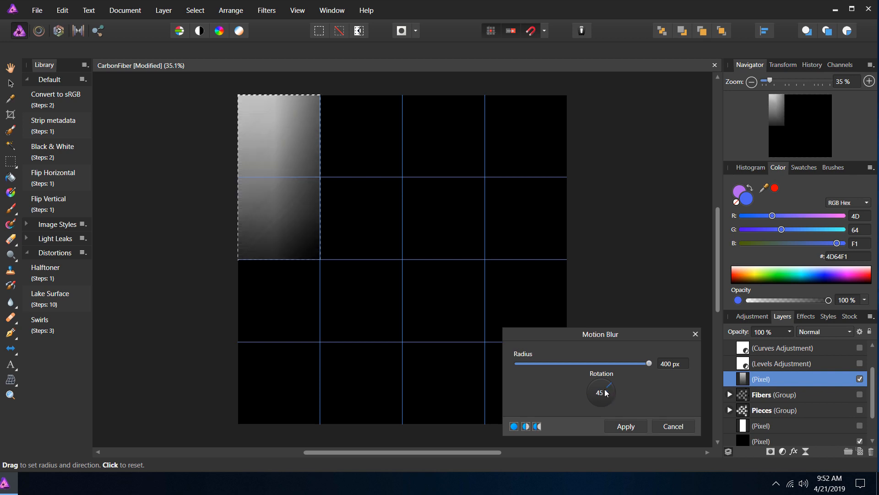
{"action": "mouse_move", "coordinate": [601, 408]}
{"action": "left_mouse_down"}
{"action": "mouse_move", "coordinate": [597, 379]}
{"action": "mouse_move", "coordinate": [600, 403]}
{"action": "left_mouse_up"}
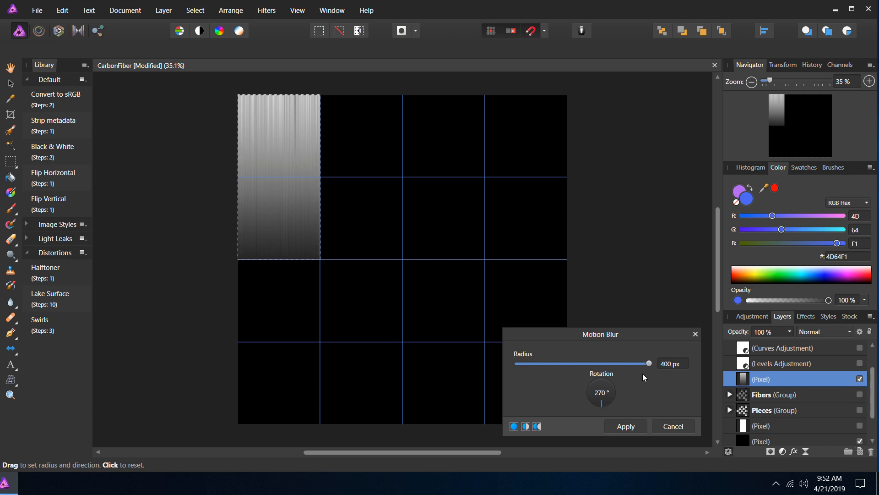
{"action": "left_click", "coordinate": [676, 362]}
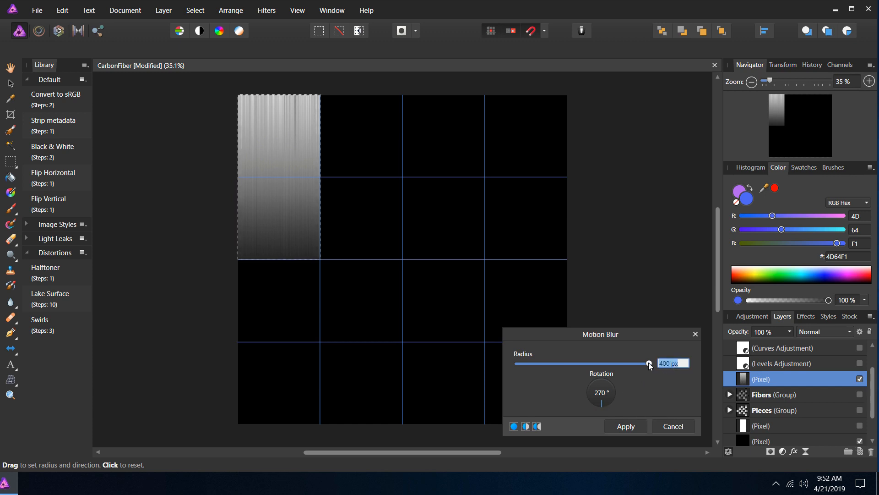
{"action": "left_click", "coordinate": [626, 426]}
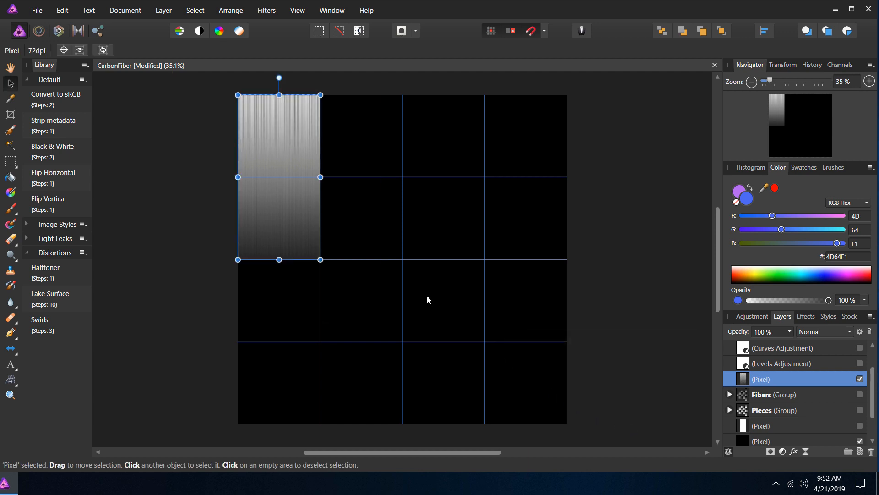
Step: Sharpen the fiber strip with an Unsharp Mask at 38.8 px radius, 1.174 factor and 26% threshold
{"action": "left_click", "coordinate": [277, 15]}
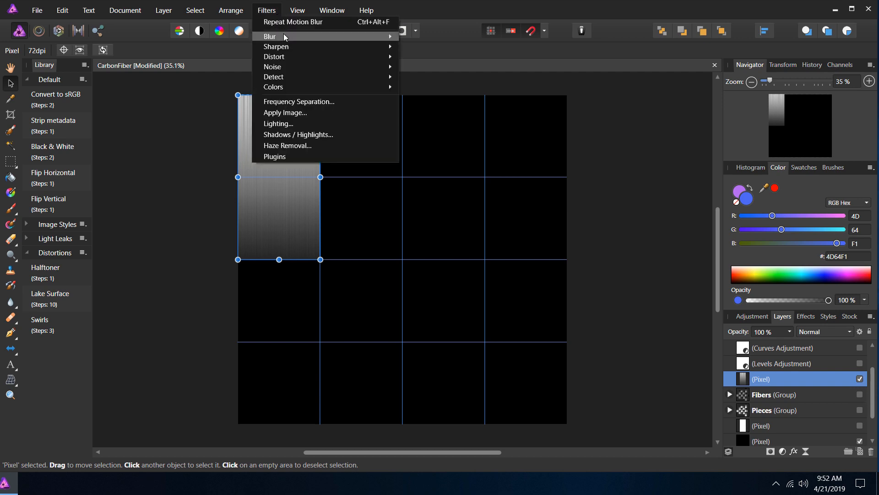
{"action": "mouse_move", "coordinate": [289, 46]}
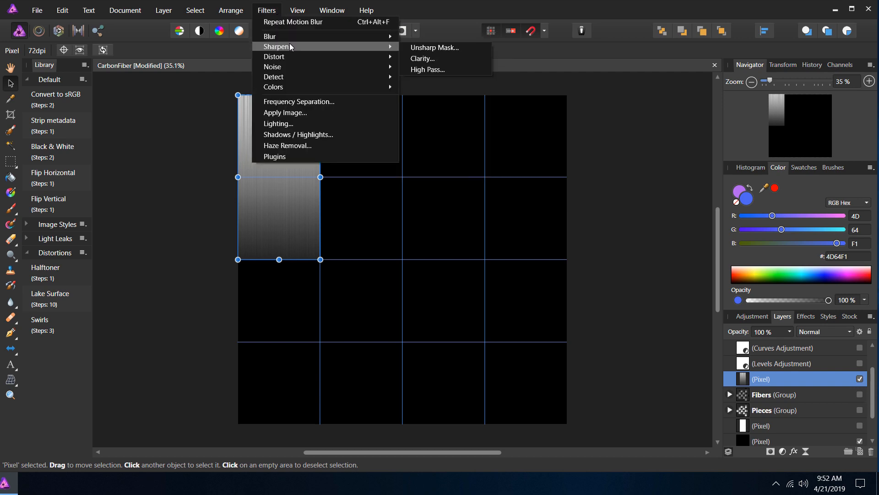
{"action": "left_click", "coordinate": [440, 47]}
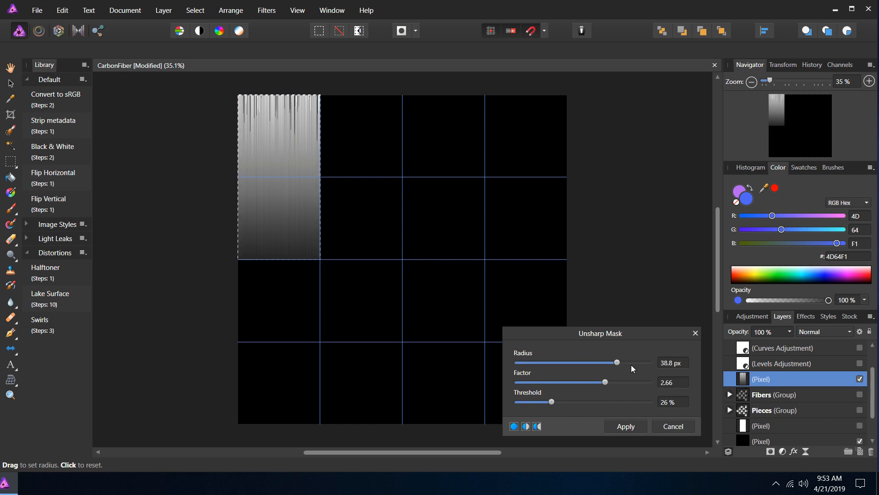
{"action": "left_click_drag", "start_coordinate": [600, 381], "coordinate": [556, 386]}
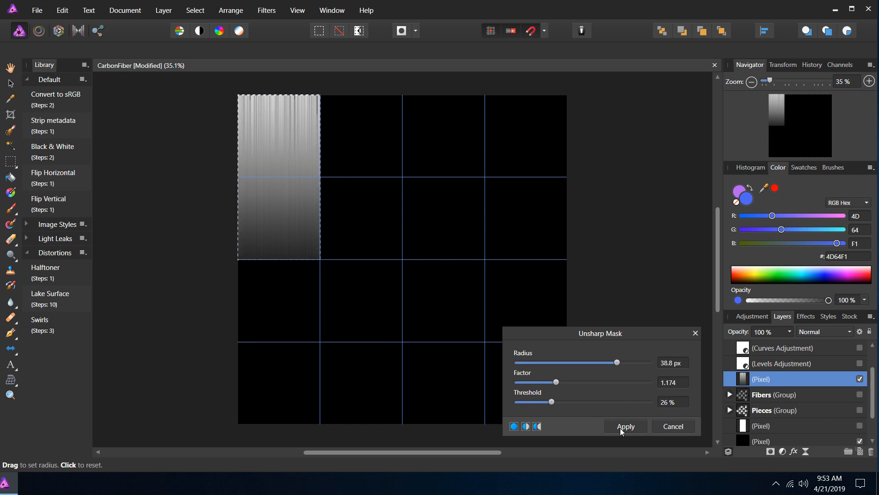
{"action": "left_click_drag", "start_coordinate": [619, 333], "coordinate": [469, 160]}
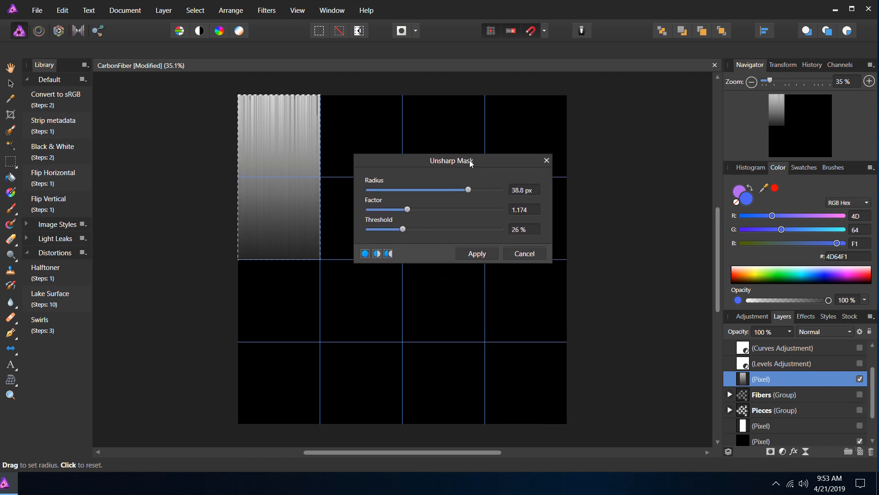
{"action": "left_click", "coordinate": [475, 254]}
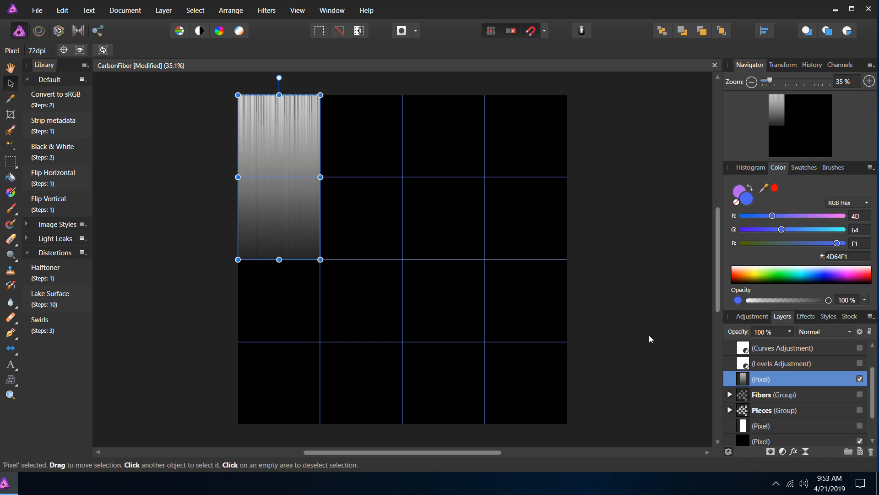
Step: Add a Brightness / Contrast adjustment above the fiber strip with contrast set to 65%
{"action": "left_click", "coordinate": [730, 394]}
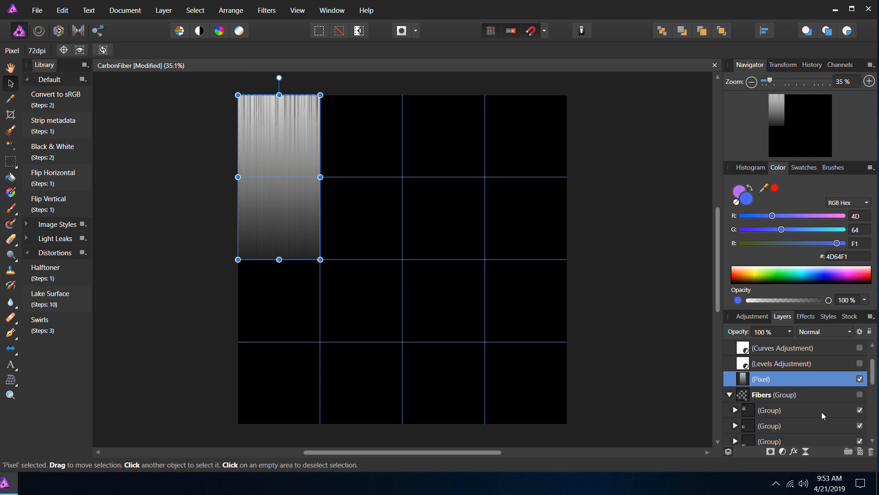
{"action": "scroll", "coordinate": [779, 402], "scroll_direction": "down", "scroll_amount": 1}
{"action": "left_click", "coordinate": [735, 395]}
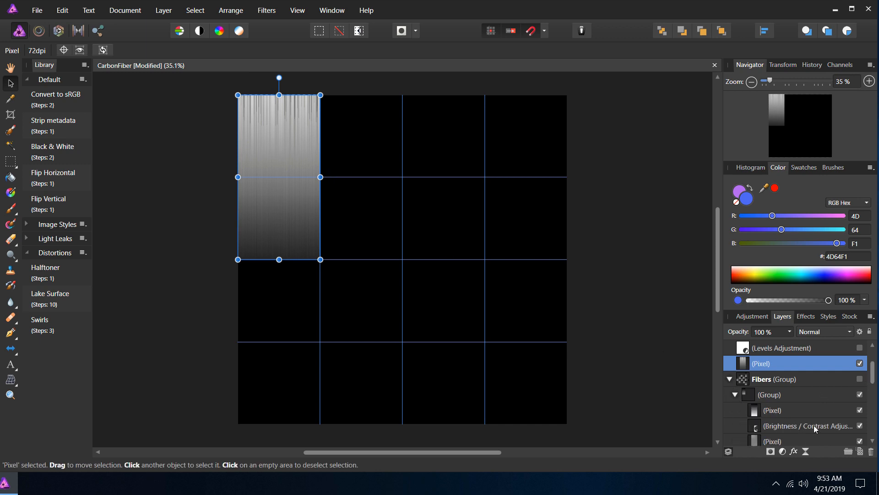
{"action": "left_click", "coordinate": [737, 394]}
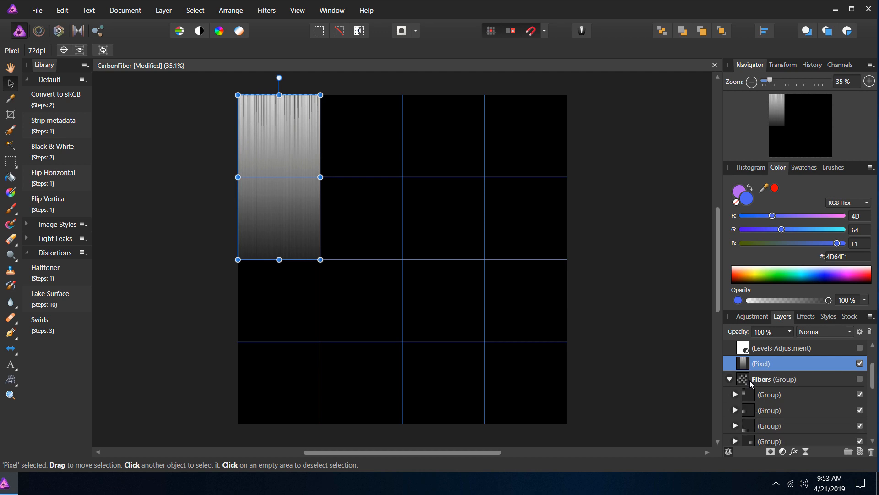
{"action": "left_click", "coordinate": [783, 452]}
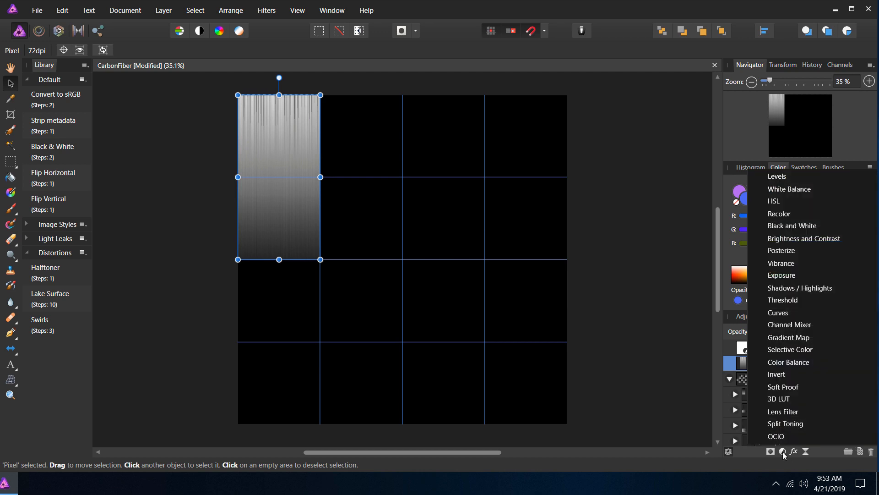
{"action": "left_click", "coordinate": [792, 241]}
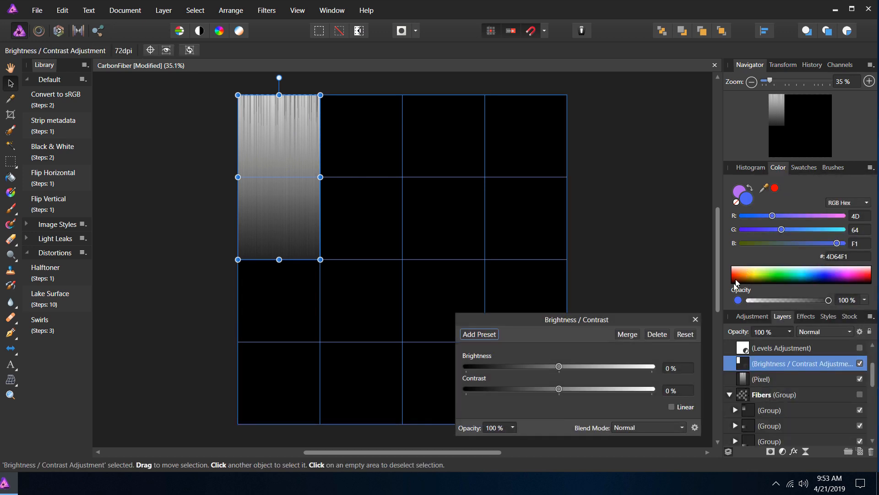
{"action": "left_click_drag", "start_coordinate": [560, 368], "coordinate": [619, 388]}
{"action": "mouse_move", "coordinate": [556, 370]}
{"action": "left_mouse_down"}
{"action": "mouse_move", "coordinate": [534, 369]}
{"action": "mouse_move", "coordinate": [560, 369]}
{"action": "left_mouse_up"}
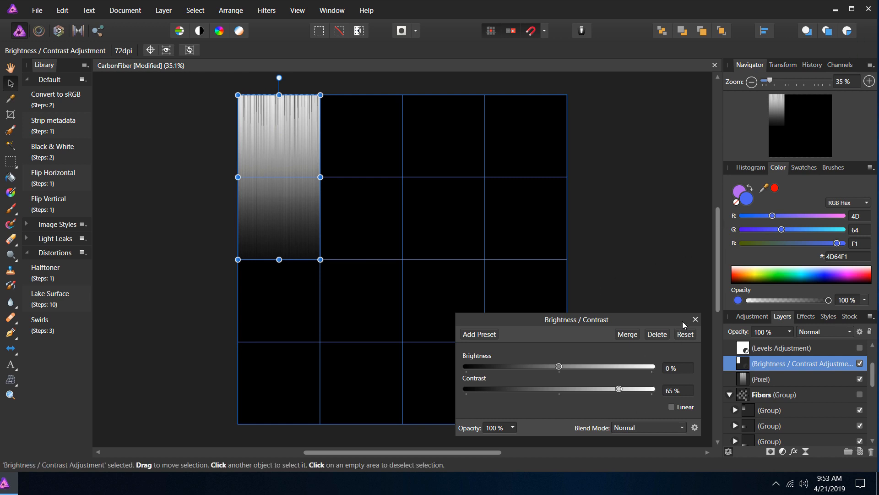
{"action": "left_click", "coordinate": [696, 319]}
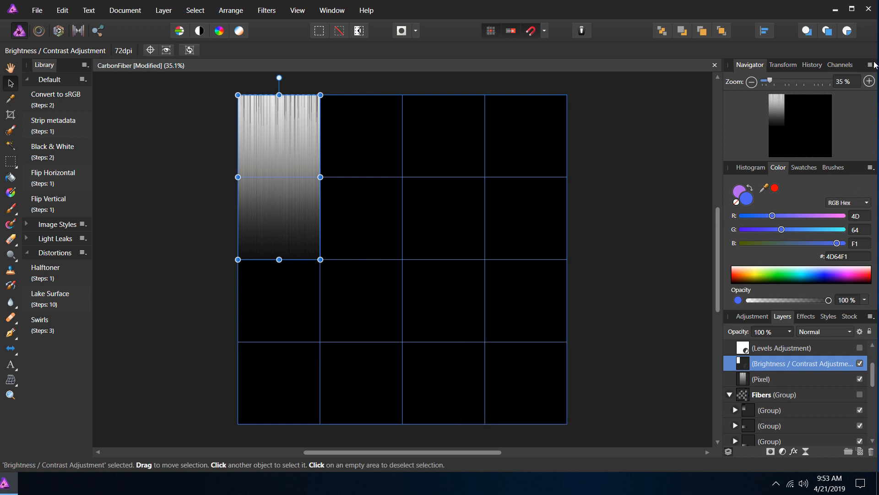
Step: Add an empty pixel layer above the Brightness / Contrast adjustment and marquee-select the fiber strip's full area
{"action": "left_click", "coordinate": [869, 81]}
{"action": "left_click_drag", "start_coordinate": [801, 114], "coordinate": [773, 112]}
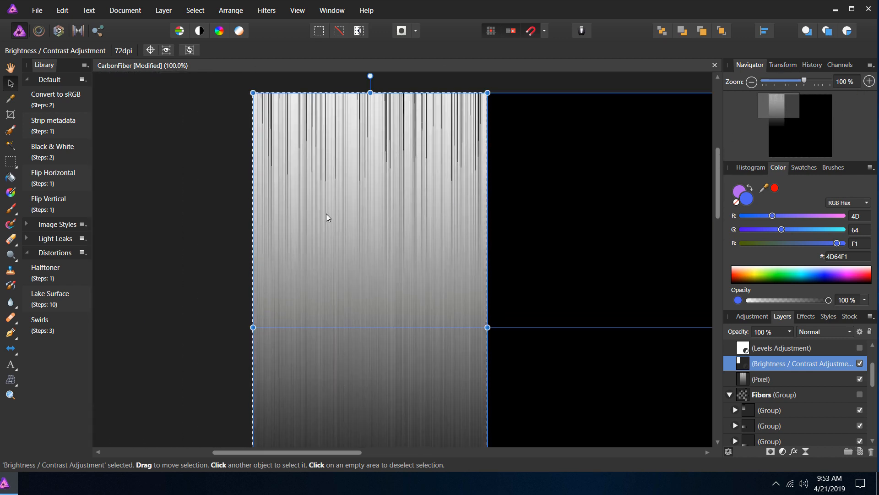
{"action": "left_click_drag", "start_coordinate": [796, 108], "coordinate": [788, 114]}
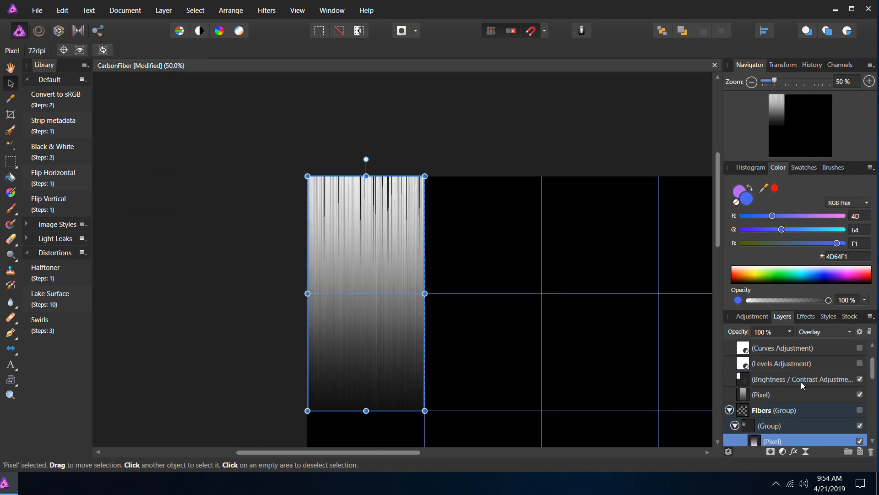
{"action": "left_click", "coordinate": [862, 452]}
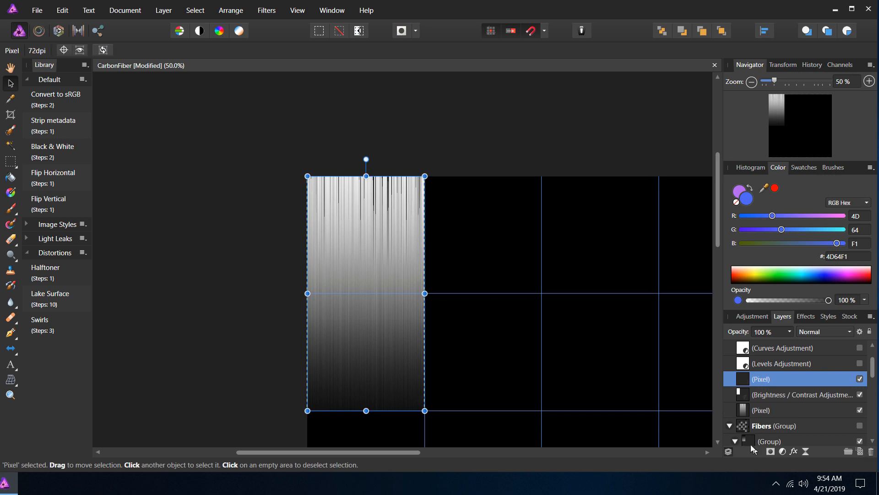
{"action": "key", "text": "m"}
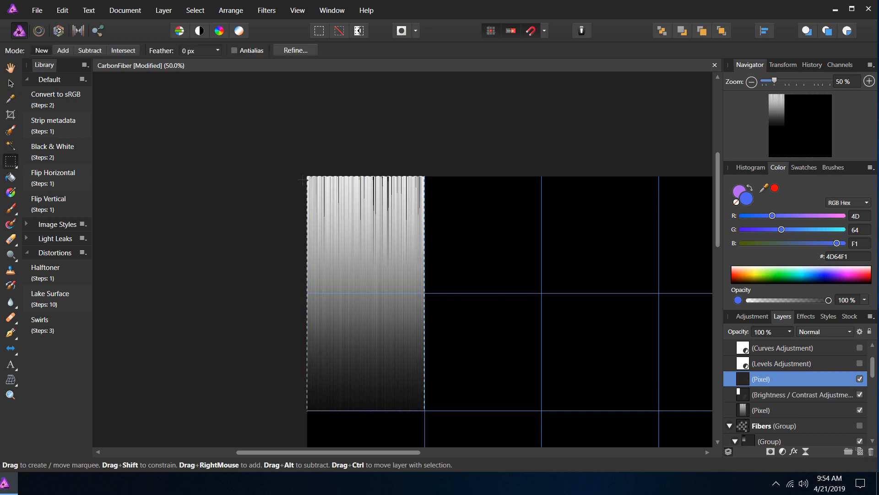
{"action": "left_click_drag", "start_coordinate": [307, 177], "coordinate": [427, 412]}
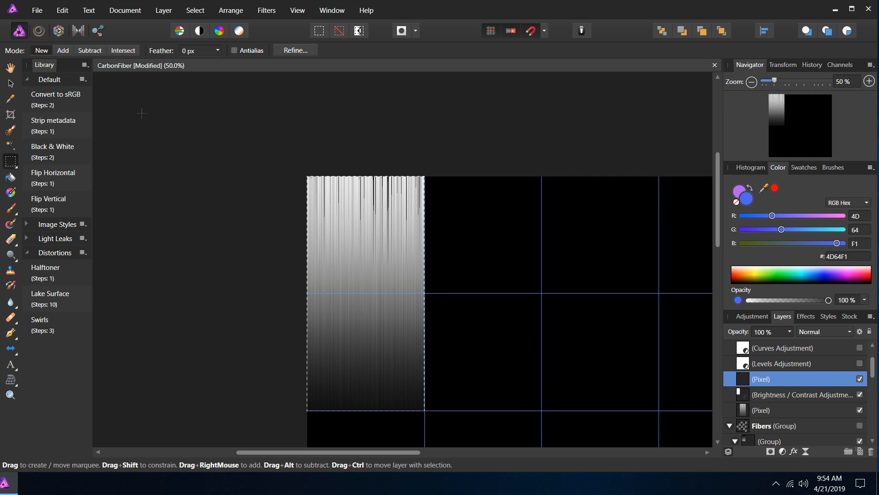
Step: Draw a vertical linear gradient from the strip's top edge to its middle guide, with black as the start color
{"action": "key", "text": "g"}
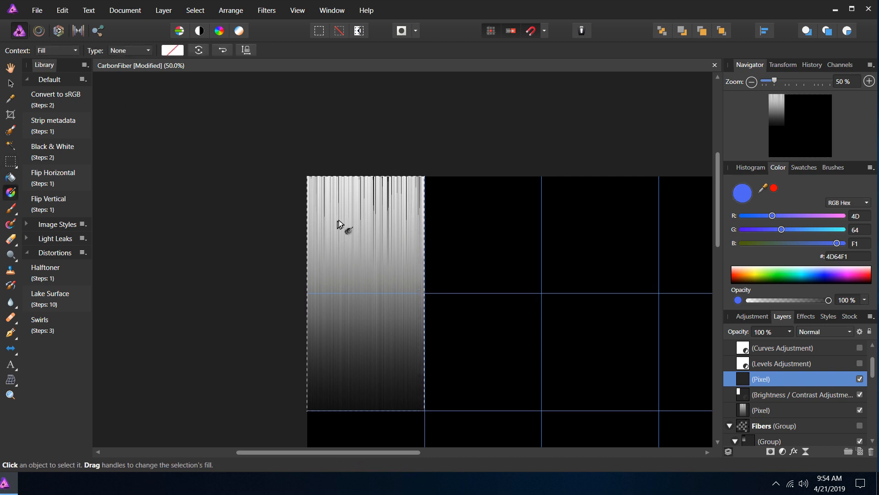
{"action": "left_click_drag", "start_coordinate": [358, 176], "coordinate": [369, 303]}
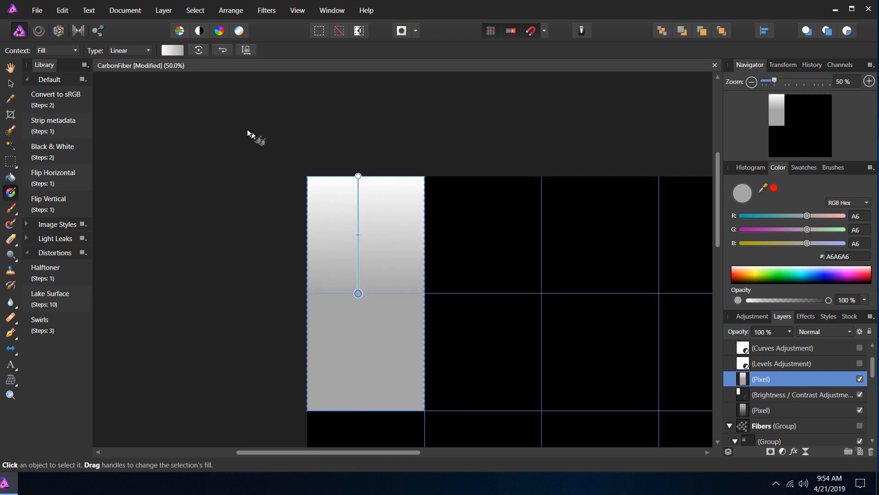
{"action": "left_click", "coordinate": [173, 50]}
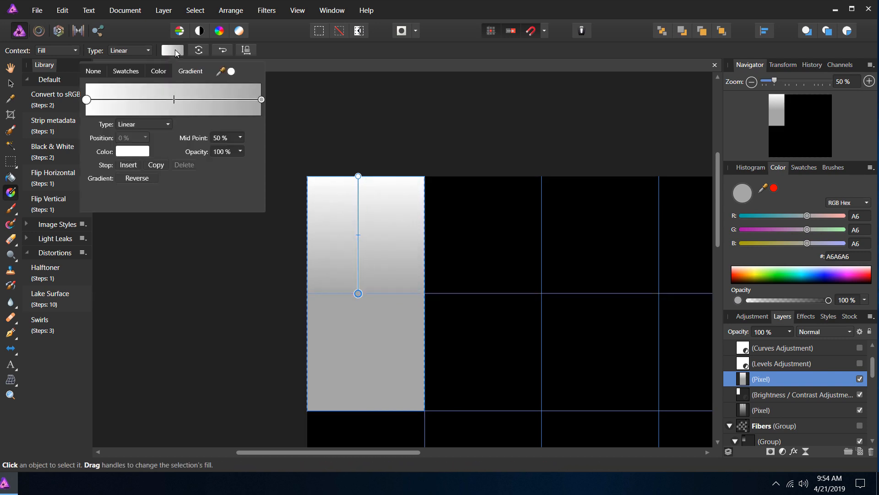
{"action": "left_click", "coordinate": [120, 149]}
{"action": "left_click_drag", "start_coordinate": [97, 216], "coordinate": [74, 216]}
Step: Set the gradient's end stop to 0% opacity and its midpoint to 52%, keeping the black stop at 100% opacity
{"action": "left_click", "coordinate": [261, 101]}
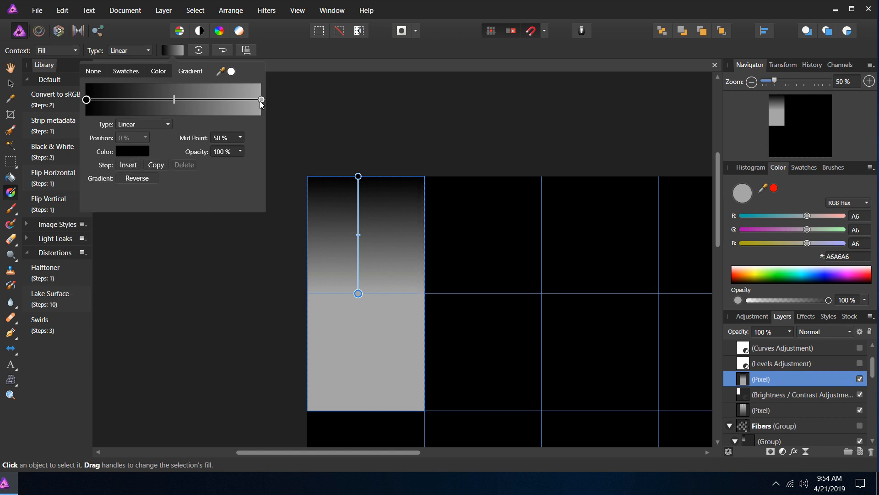
{"action": "left_click", "coordinate": [261, 101]}
{"action": "left_click", "coordinate": [240, 151]}
{"action": "left_click_drag", "start_coordinate": [241, 164], "coordinate": [163, 164]}
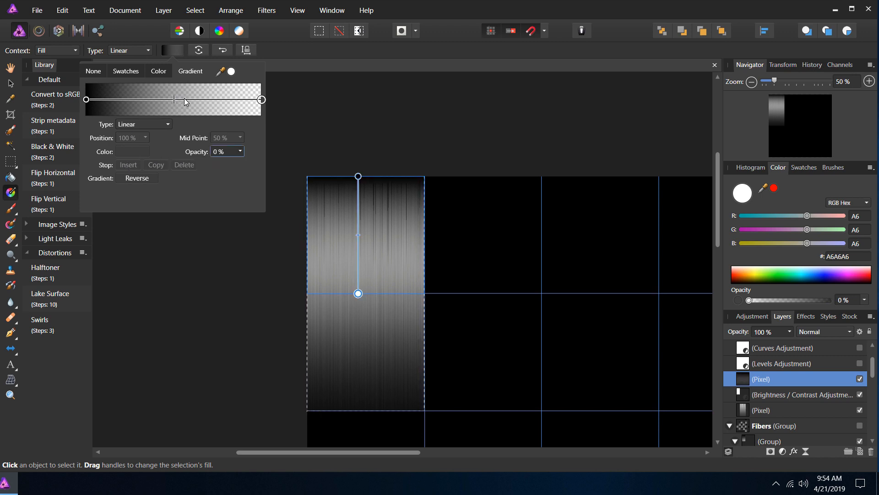
{"action": "mouse_move", "coordinate": [170, 103]}
{"action": "left_mouse_down"}
{"action": "mouse_move", "coordinate": [210, 107]}
{"action": "mouse_move", "coordinate": [179, 110]}
{"action": "left_mouse_up"}
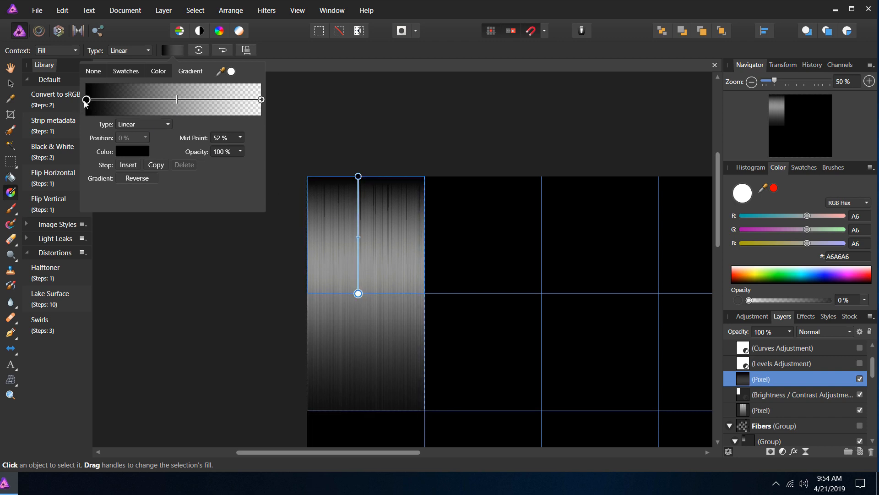
{"action": "left_click", "coordinate": [240, 151]}
{"action": "mouse_move", "coordinate": [240, 163]}
{"action": "left_mouse_down"}
{"action": "mouse_move", "coordinate": [207, 163]}
{"action": "mouse_move", "coordinate": [243, 163]}
{"action": "left_mouse_up"}
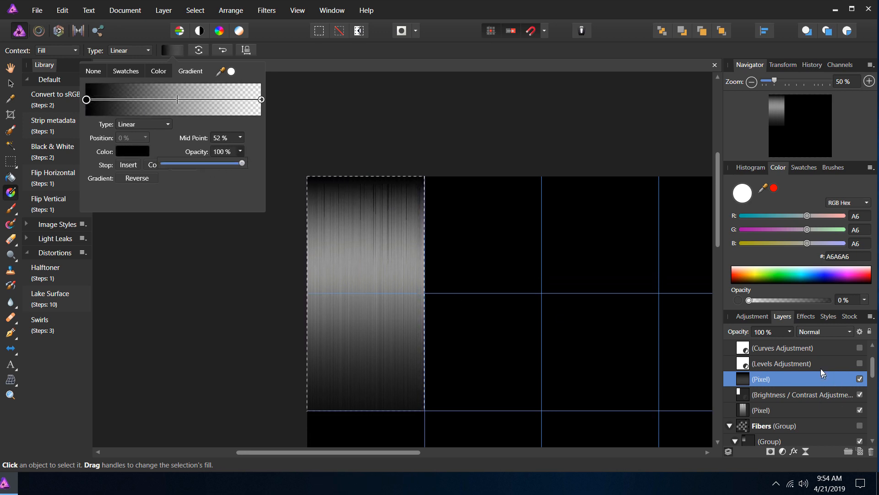
{"action": "left_click", "coordinate": [243, 120]}
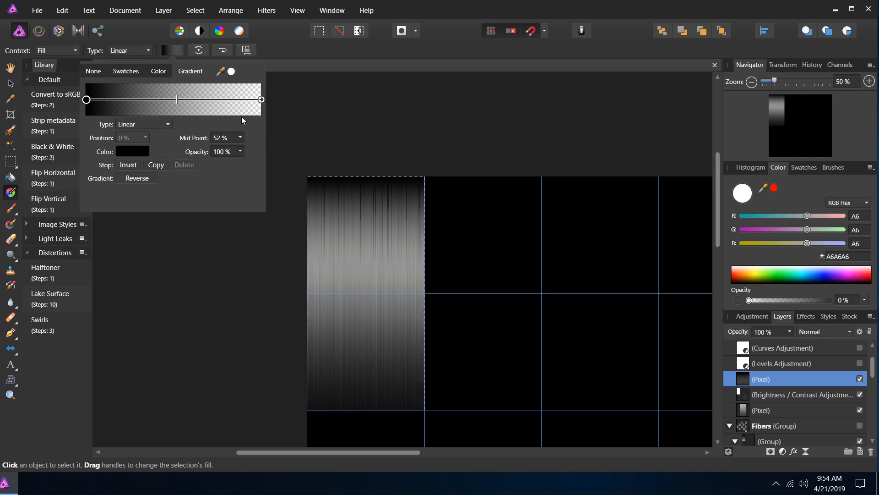
Step: Clear the pixel selection and lower the black gradient layer's opacity to 86%
{"action": "left_click", "coordinate": [11, 83]}
{"action": "key", "text": "ctrl+d"}
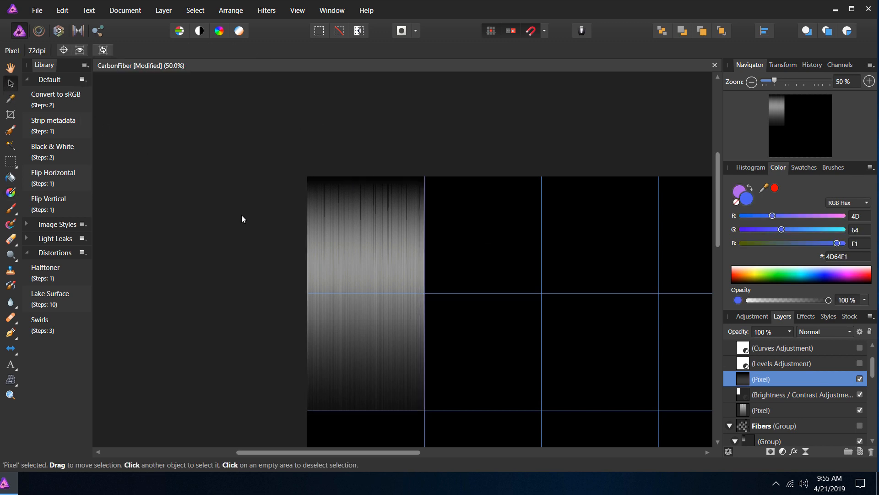
{"action": "left_click", "coordinate": [790, 333]}
{"action": "mouse_move", "coordinate": [788, 342]}
{"action": "left_mouse_down"}
{"action": "mouse_move", "coordinate": [771, 342]}
{"action": "mouse_move", "coordinate": [781, 344]}
{"action": "left_mouse_up"}
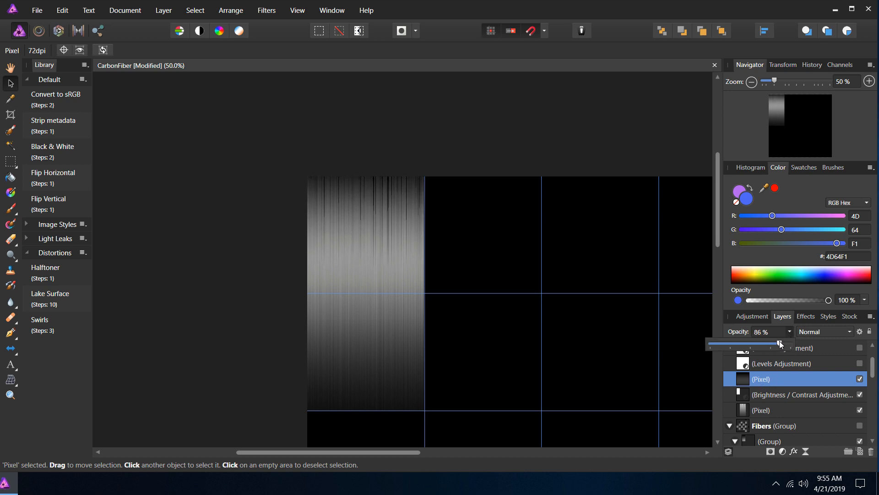
{"action": "left_click", "coordinate": [197, 299]}
Step: Hide the guides to view the shaded strip on the canvas without grid lines
{"action": "left_click", "coordinate": [749, 82]}
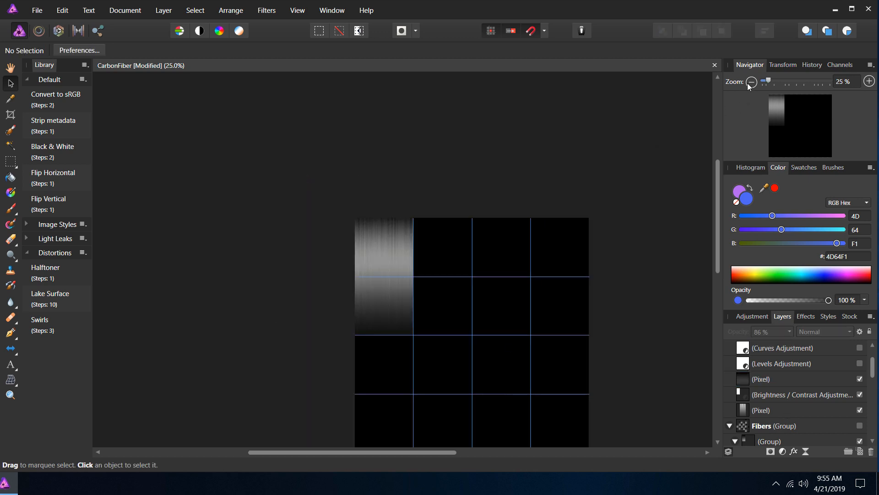
{"action": "left_click", "coordinate": [748, 84]}
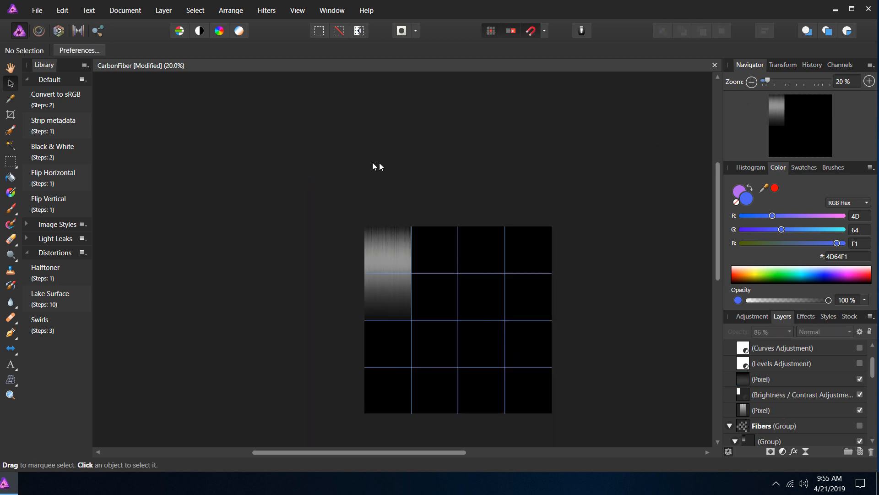
{"action": "left_click", "coordinate": [296, 11]}
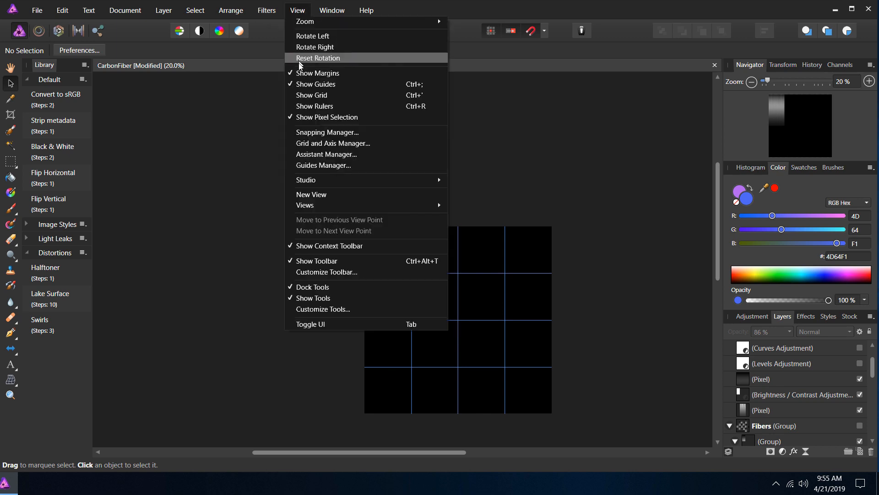
{"action": "left_click", "coordinate": [290, 85]}
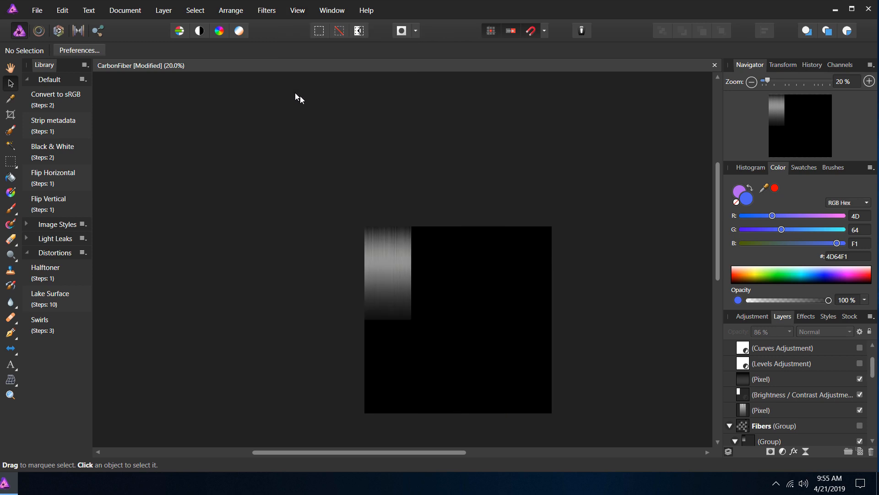
{"action": "left_click", "coordinate": [870, 84]}
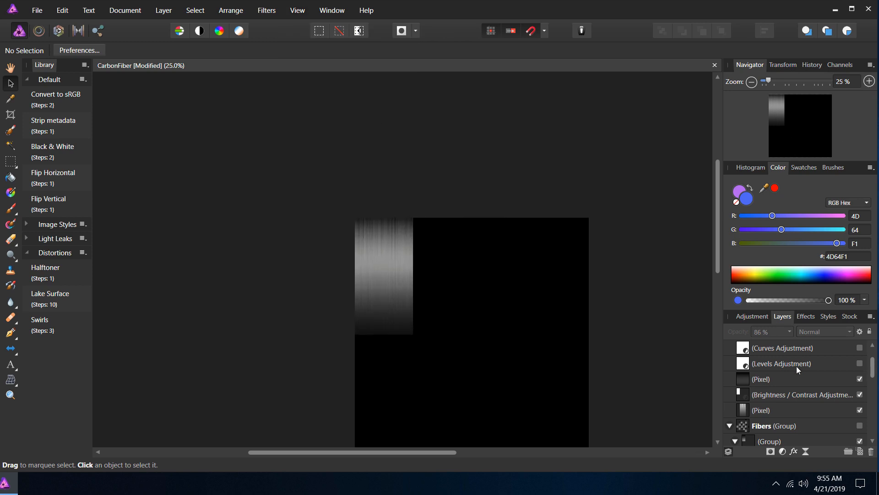
Step: Group the black gradient layer, the Brightness / Contrast adjustment and the fiber strip layer together
{"action": "scroll", "coordinate": [796, 366], "scroll_direction": "down", "scroll_amount": 1}
{"action": "left_click", "coordinate": [787, 398]}
{"action": "left_click", "coordinate": [769, 365], "text": "shift"}
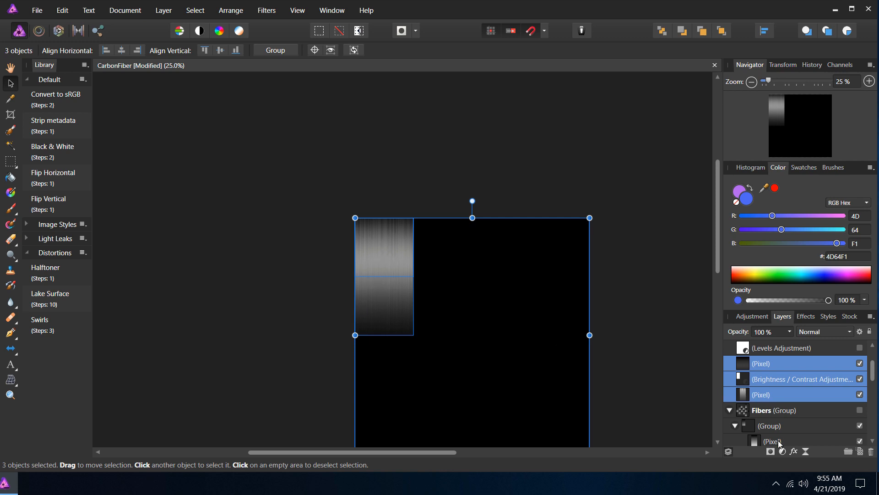
{"action": "left_click", "coordinate": [848, 451]}
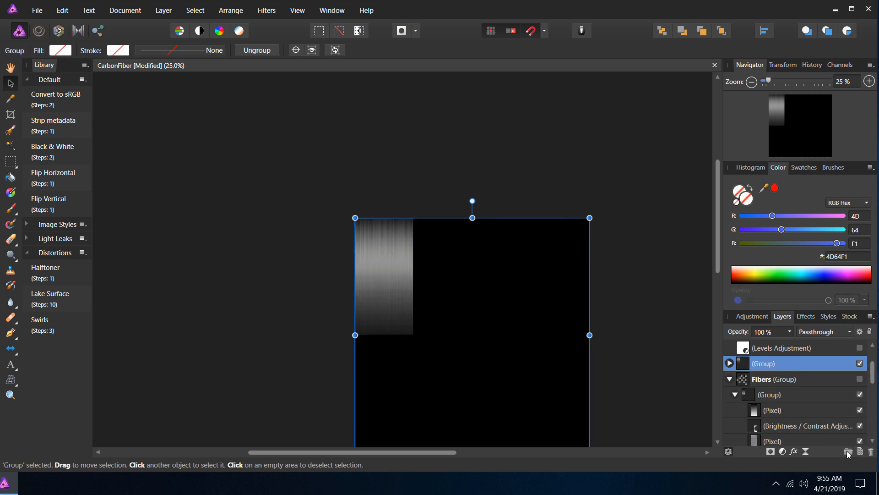
Step: Wrap the shaded strip group in a new parent group and name that parent group Fibers
{"action": "left_click", "coordinate": [729, 379]}
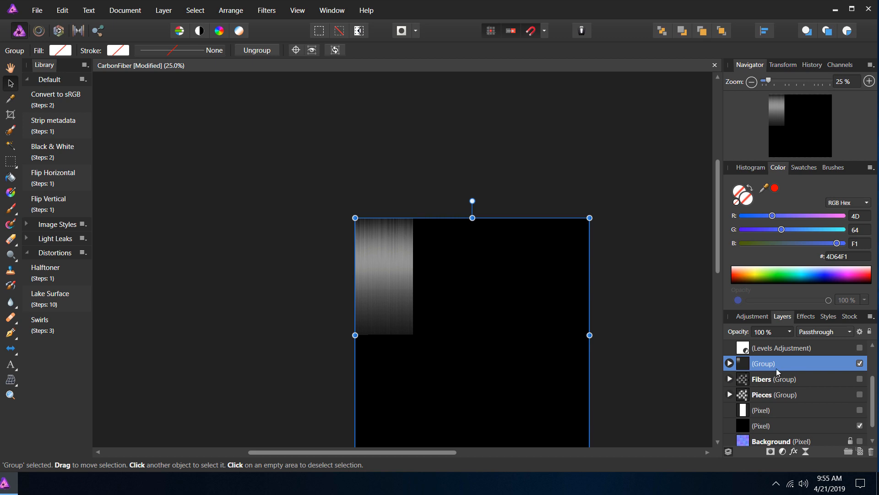
{"action": "left_click", "coordinate": [848, 451]}
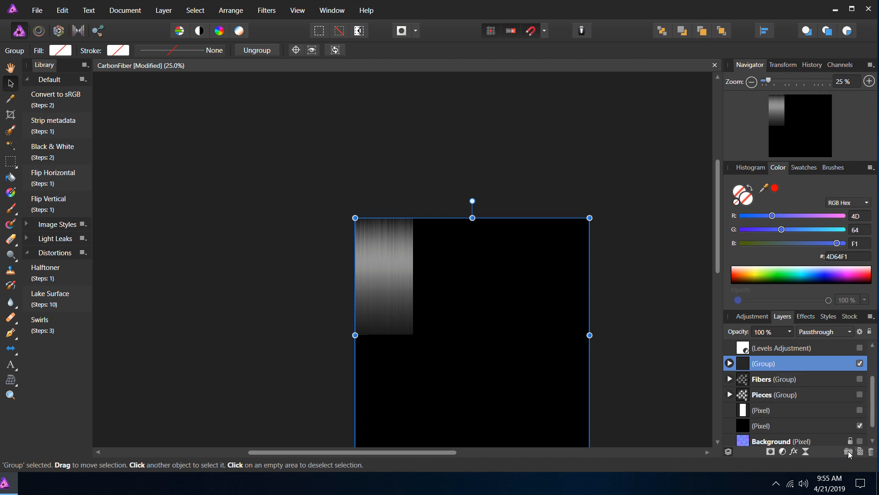
{"action": "left_click", "coordinate": [729, 363]}
{"action": "double_click", "coordinate": [762, 364]}
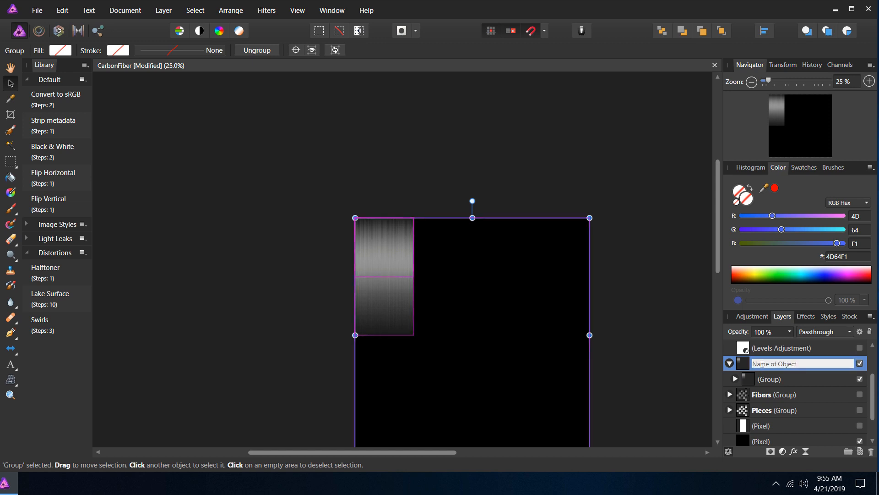
{"action": "type", "text": "F"}
{"action": "key", "text": "Return"}
Step: Duplicate the strip group inside the new Fibers group and show the guides on the canvas
{"action": "left_click", "coordinate": [768, 380]}
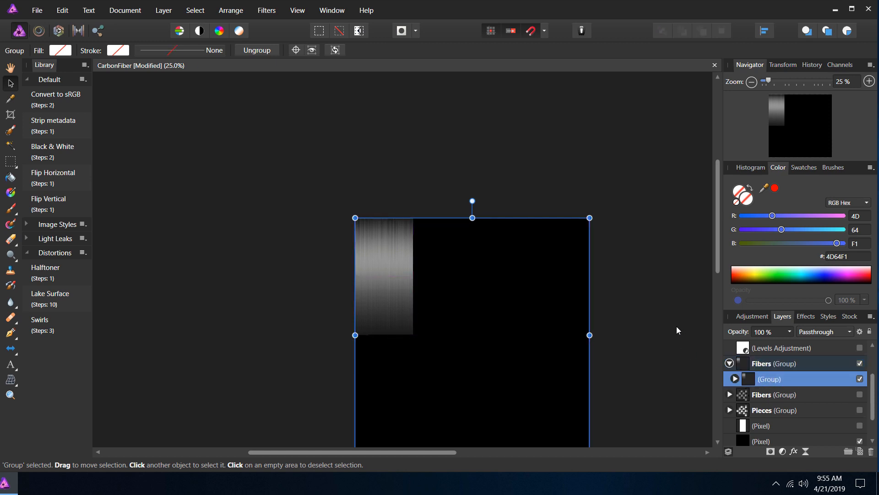
{"action": "scroll", "coordinate": [676, 327], "scroll_direction": "down", "scroll_amount": 3}
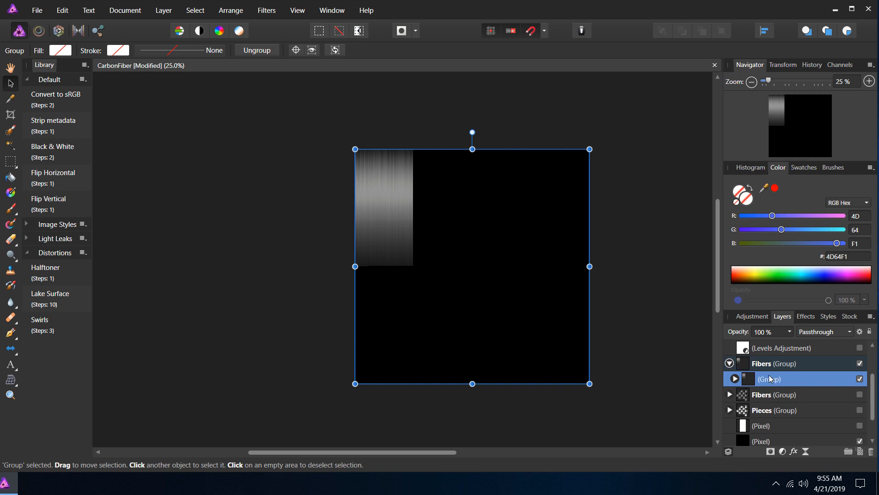
{"action": "left_click_drag", "start_coordinate": [501, 264], "coordinate": [500, 264]}
{"action": "left_click_drag", "start_coordinate": [448, 236], "coordinate": [440, 231]}
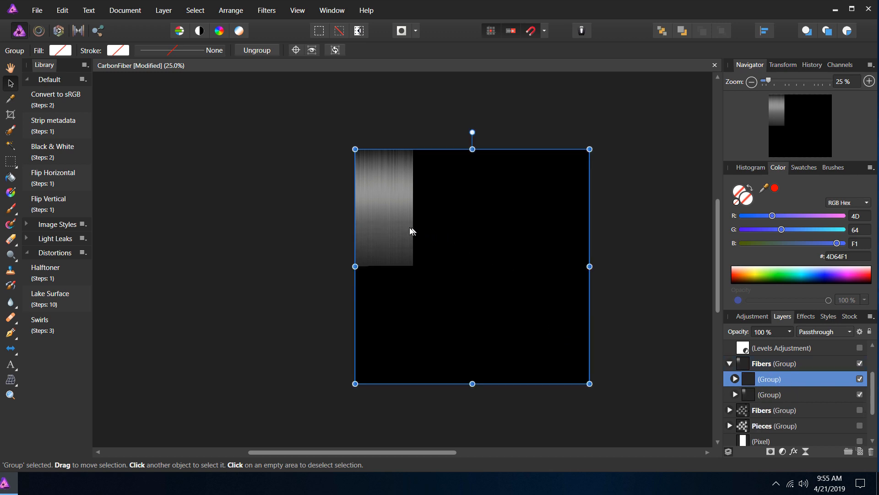
{"action": "left_click", "coordinate": [306, 7]}
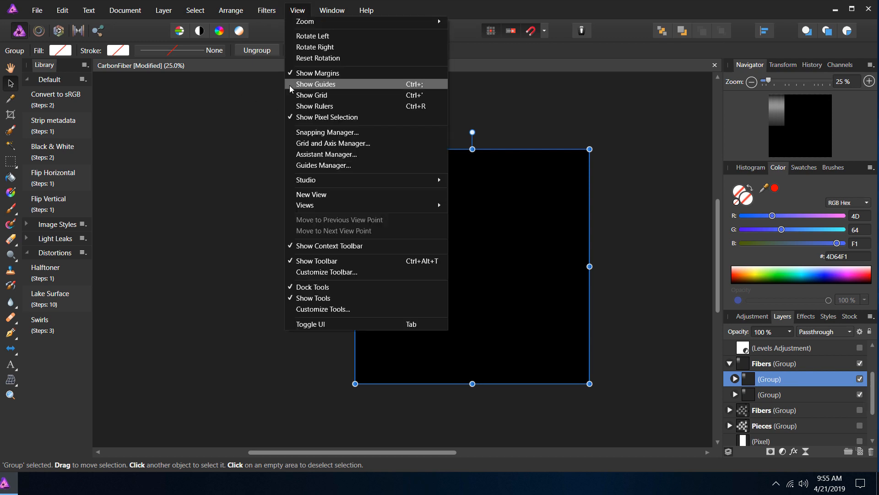
{"action": "left_click", "coordinate": [303, 84]}
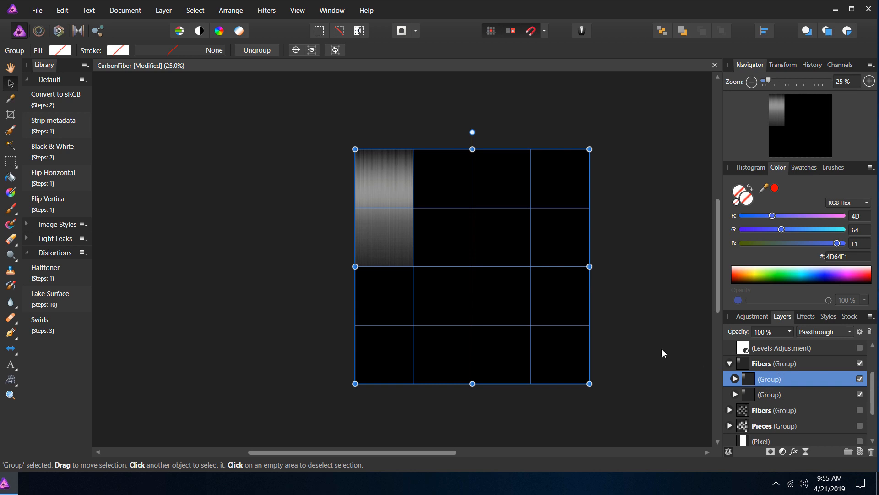
Step: Place duplicates of the strip group in a descending diagonal across the four guide columns, adding a copy that wraps into the fourth column's upper cell
{"action": "left_click_drag", "start_coordinate": [382, 221], "coordinate": [499, 309]}
{"action": "key", "text": "ctrl+j"}
{"action": "key", "text": "ctrl+z"}
{"action": "left_click_drag", "start_coordinate": [440, 288], "coordinate": [561, 400]}
{"action": "key", "text": "ctrl+j"}
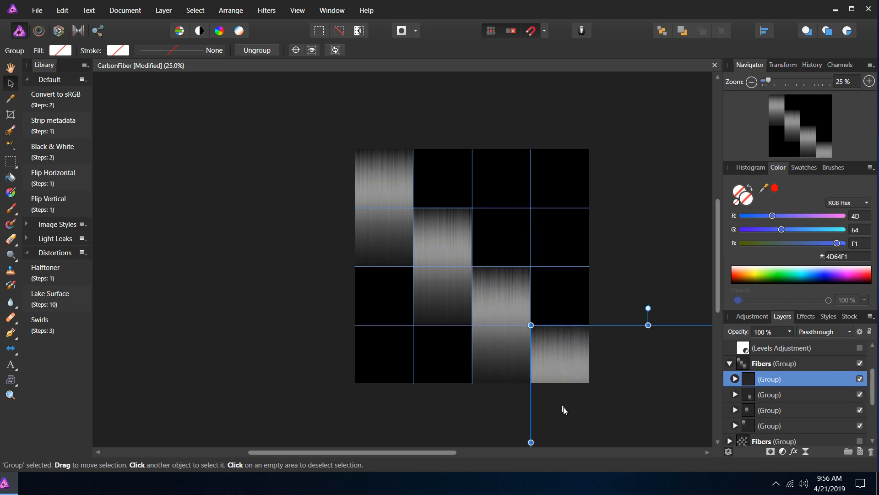
{"action": "key", "text": "ctrl+j"}
{"action": "left_click_drag", "start_coordinate": [558, 362], "coordinate": [562, 132]}
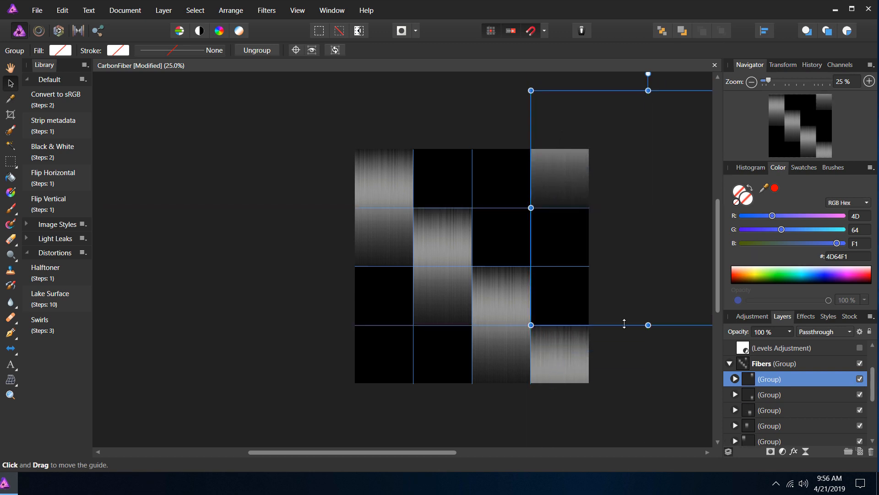
Step: Rotate copies of the strip group 90° clockwise and fit them as horizontal strips into the gaps of the upper two grid rows
{"action": "left_click_drag", "start_coordinate": [555, 183], "coordinate": [499, 242]}
{"action": "left_click_drag", "start_coordinate": [590, 132], "coordinate": [670, 271]}
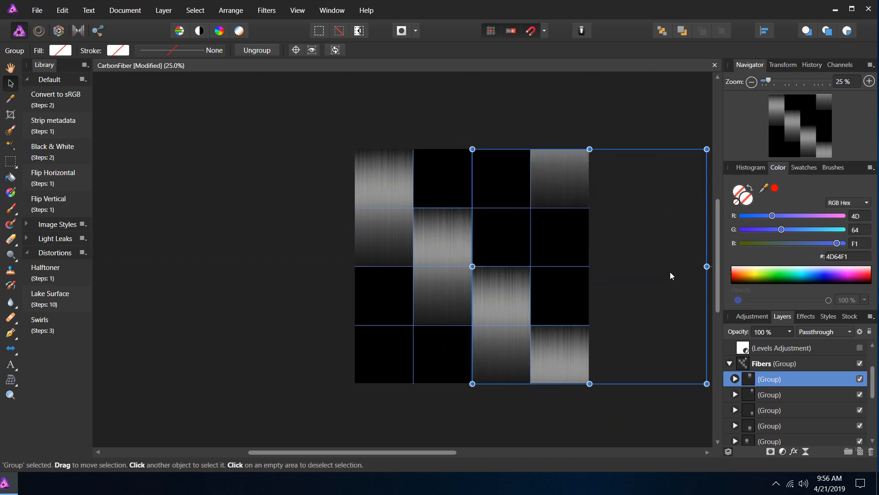
{"action": "left_click_drag", "start_coordinate": [650, 214], "coordinate": [507, 184]}
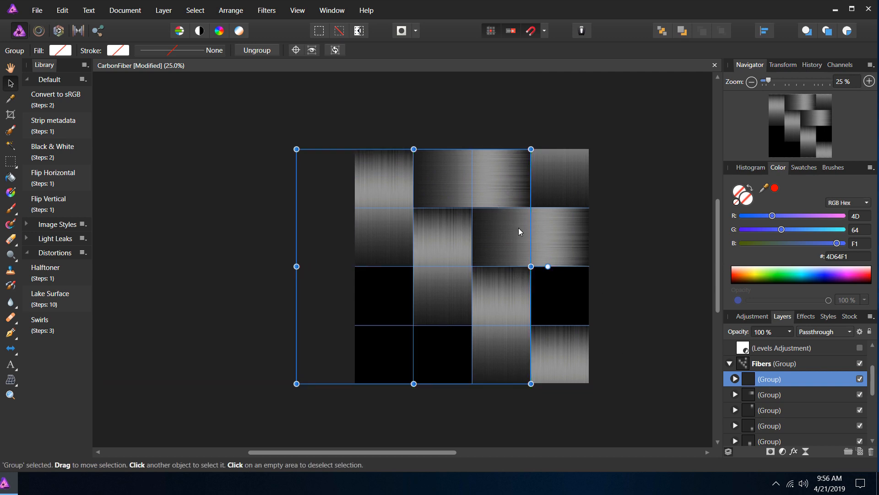
Step: Switch to Blender and add an Image Texture node to the CarbonFiberMatte material, well before the Principled BSDF node
{"action": "left_click", "coordinate": [242, 346]}
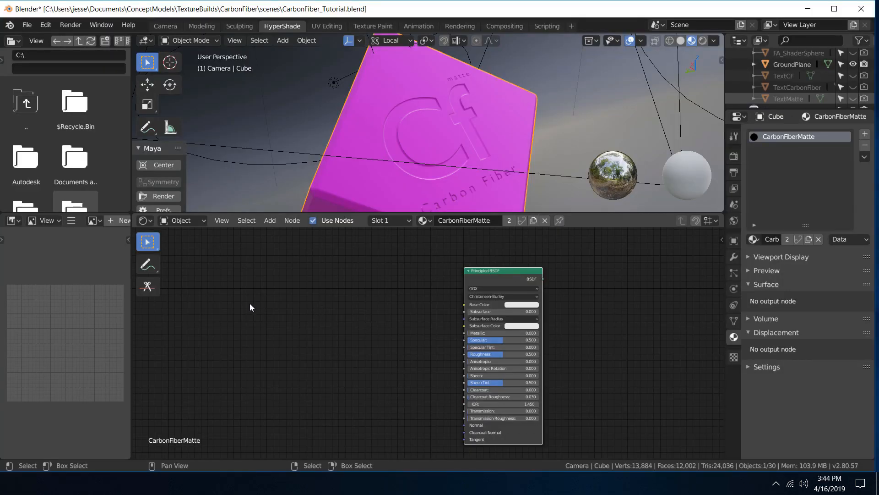
{"action": "key", "text": "shift+a"}
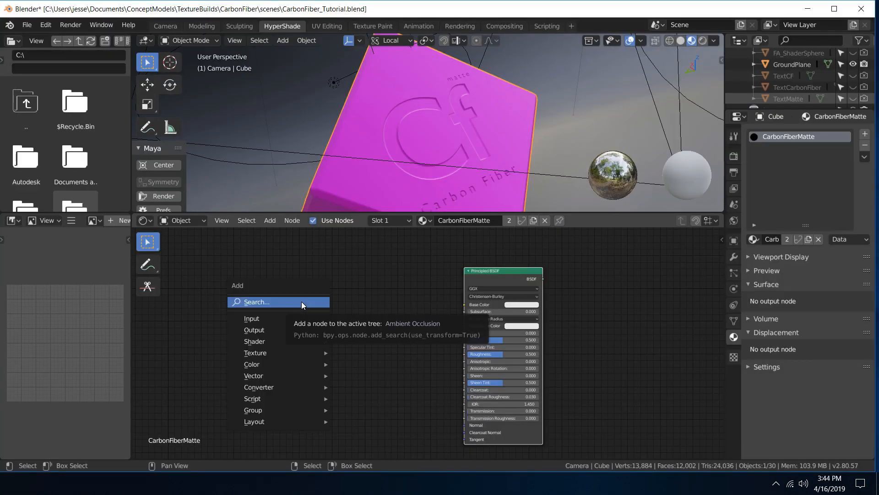
{"action": "left_click", "coordinate": [301, 301]}
{"action": "type", "text": "im"}
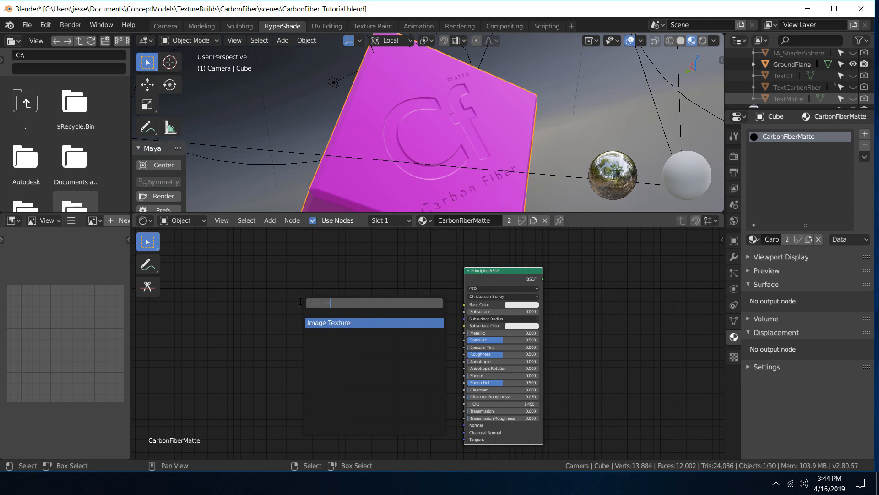
{"action": "left_click", "coordinate": [339, 322]}
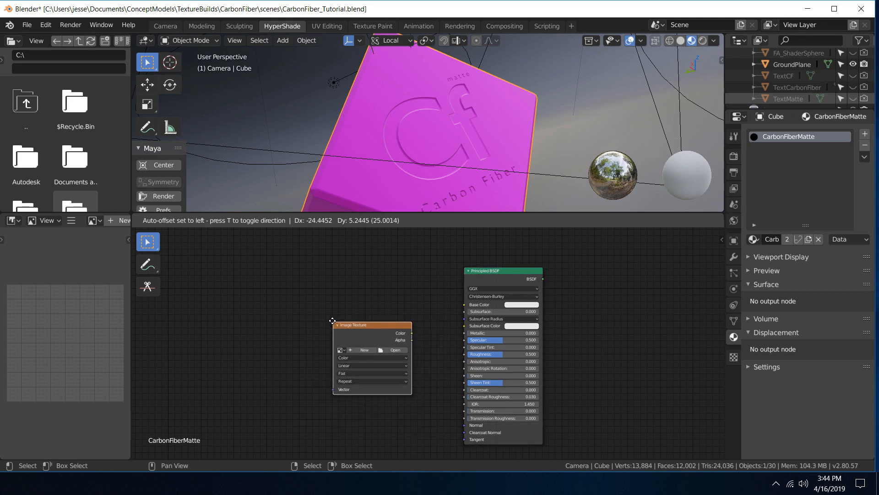
{"action": "left_click", "coordinate": [225, 323]}
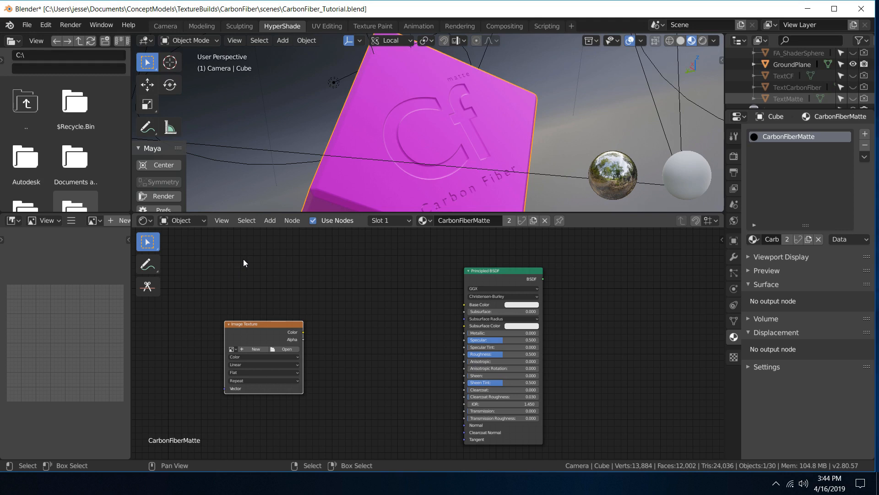
Step: Add an RGB node and place it above the Image Texture node
{"action": "key", "text": "shift+a"}
{"action": "type", "text": "srgb"}
{"action": "left_click", "coordinate": [251, 274]}
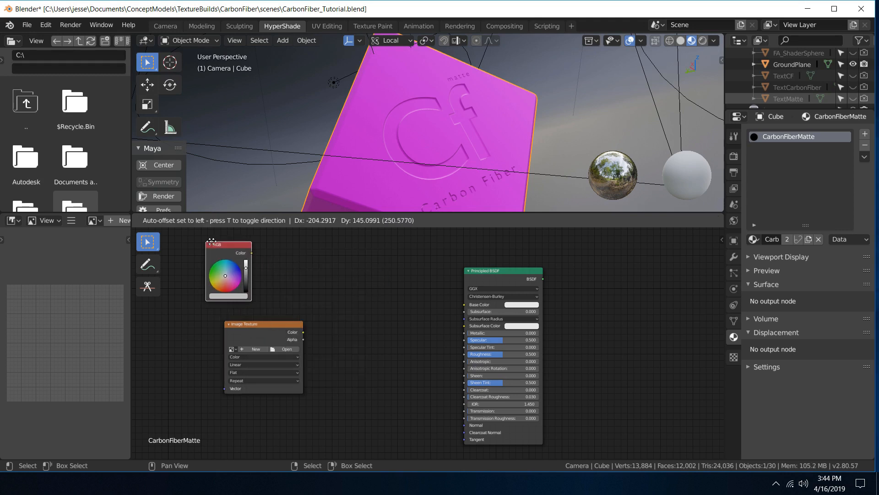
{"action": "left_click", "coordinate": [225, 247]}
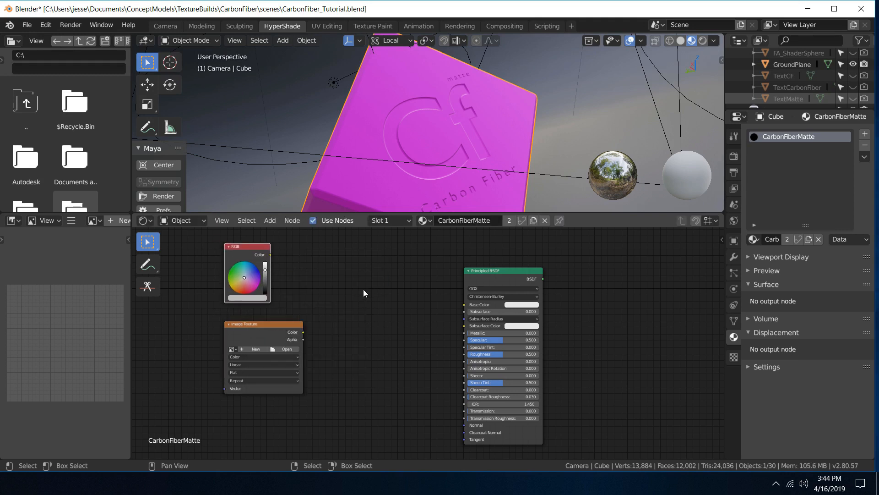
Step: Add a MixRGB node and place it between the RGB and Image Texture nodes and the Principled BSDF
{"action": "key", "text": "shift+a"}
{"action": "type", "text": "s"}
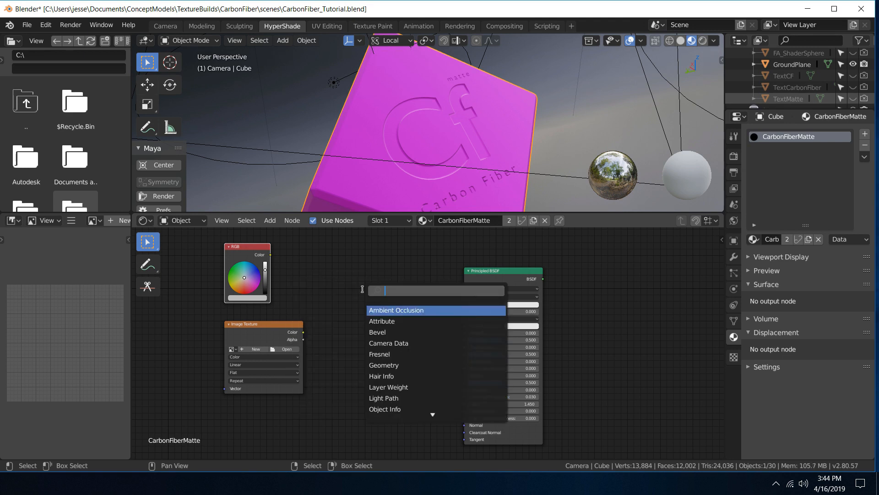
{"action": "type", "text": "mix"}
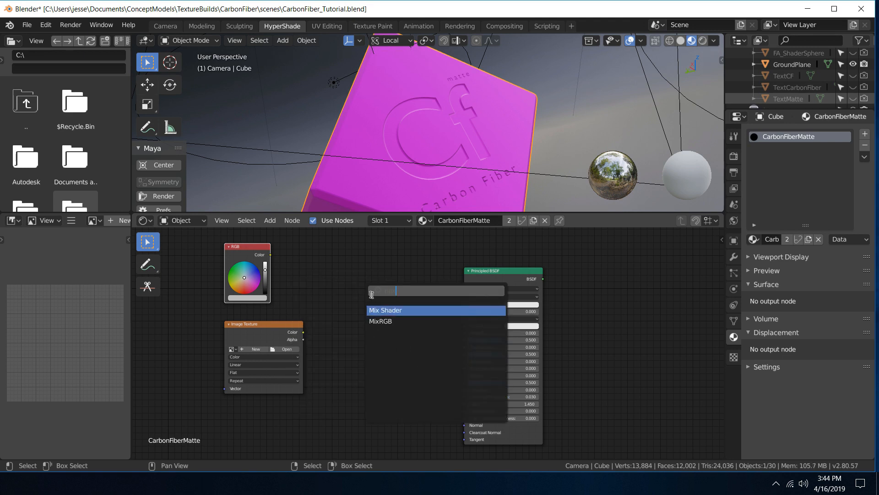
{"action": "left_click", "coordinate": [387, 321]}
{"action": "left_click", "coordinate": [359, 287]}
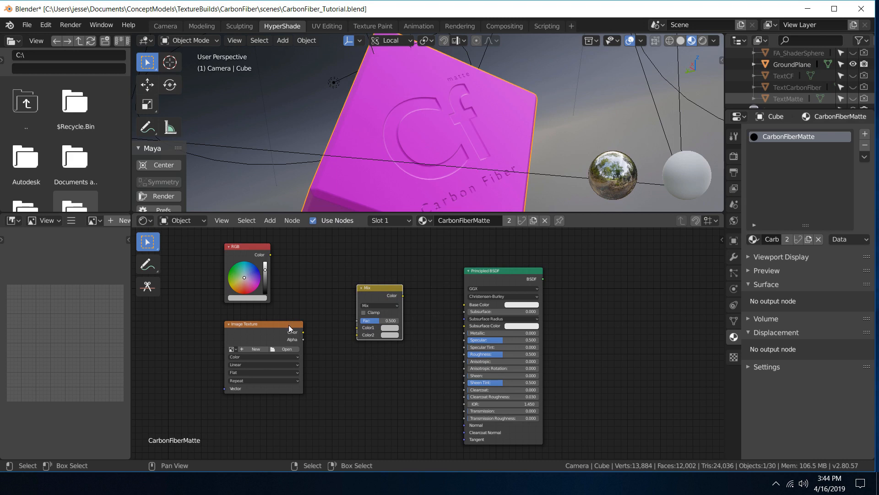
Step: Connect the RGB color to the mix node's Color1, the image color to Color2, and the mix output to the Principled BSDF's Base Color
{"action": "left_click_drag", "start_coordinate": [289, 328], "coordinate": [265, 329]}
{"action": "left_click_drag", "start_coordinate": [272, 255], "coordinate": [359, 328]}
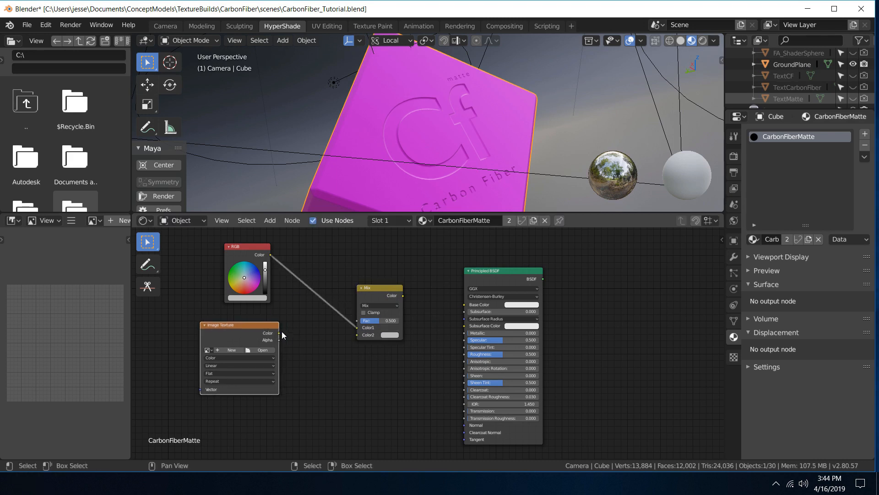
{"action": "left_click_drag", "start_coordinate": [279, 334], "coordinate": [358, 335]}
{"action": "left_click_drag", "start_coordinate": [405, 296], "coordinate": [464, 305]}
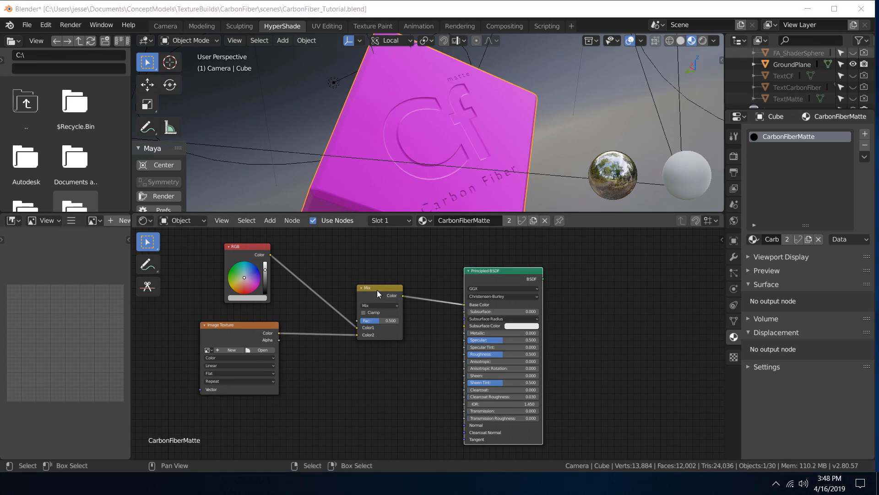
Step: Set the mix node's blend mode to Multiply and darken the RGB node's color to near black
{"action": "left_click", "coordinate": [376, 289]}
{"action": "mouse_move", "coordinate": [373, 286]}
{"action": "left_mouse_down"}
{"action": "mouse_move", "coordinate": [365, 287]}
{"action": "mouse_move", "coordinate": [373, 287]}
{"action": "left_mouse_up"}
{"action": "left_click", "coordinate": [376, 305]}
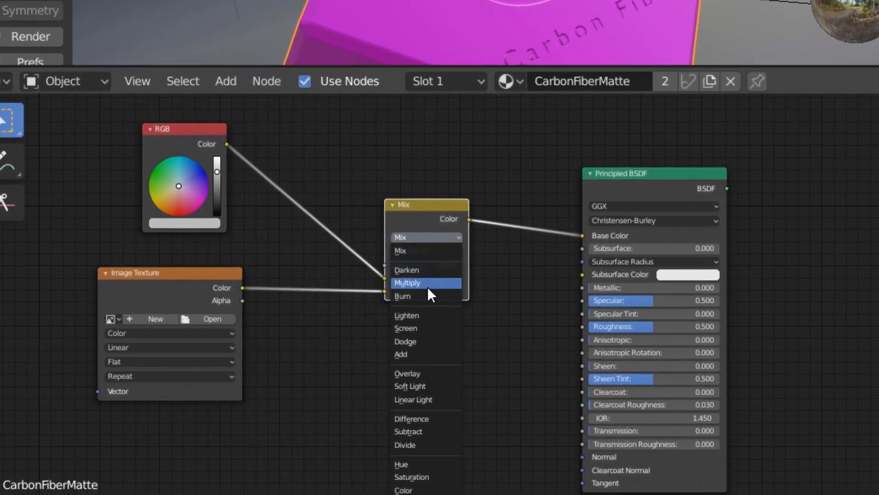
{"action": "left_click", "coordinate": [427, 286]}
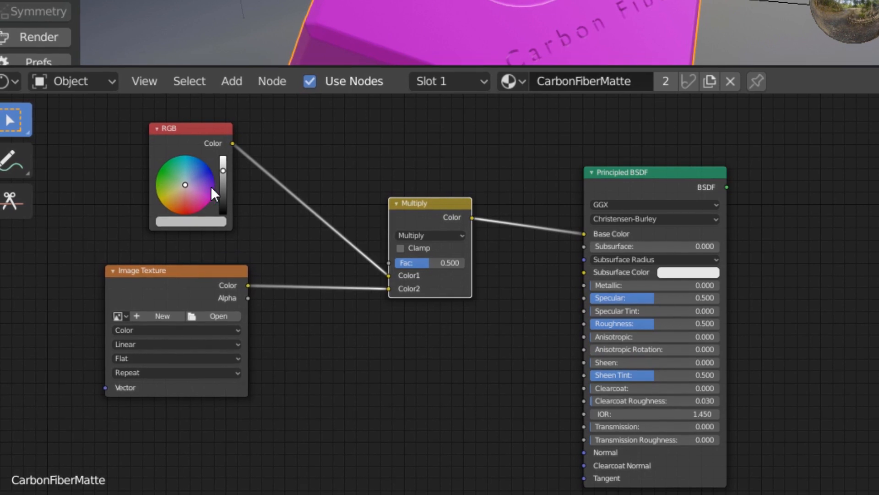
{"action": "left_click_drag", "start_coordinate": [223, 171], "coordinate": [223, 202]}
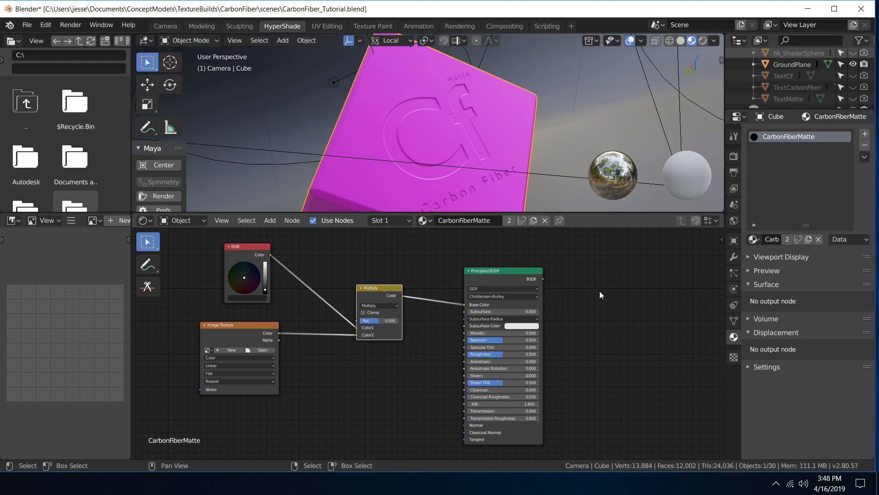
Step: Add a Material Output node beyond the Principled BSDF and connect the BSDF output to its Surface input
{"action": "key", "text": "shift+a"}
{"action": "mouse_move", "coordinate": [595, 319]}
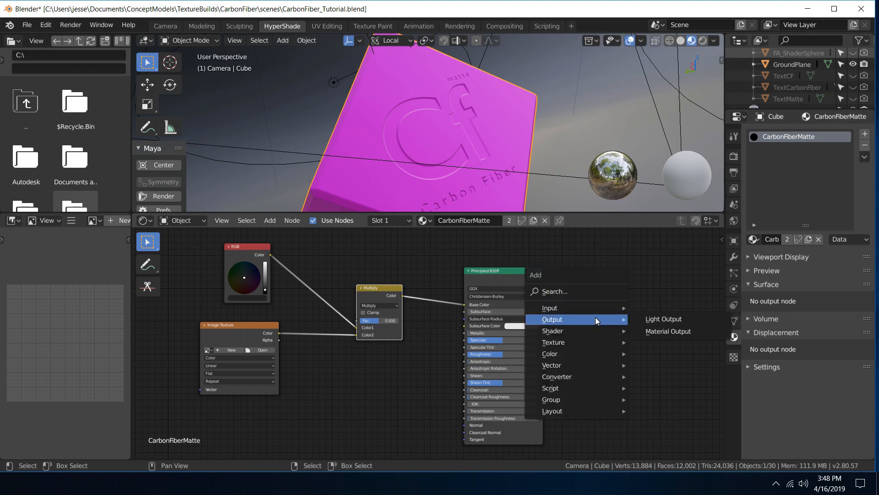
{"action": "left_click", "coordinate": [667, 333]}
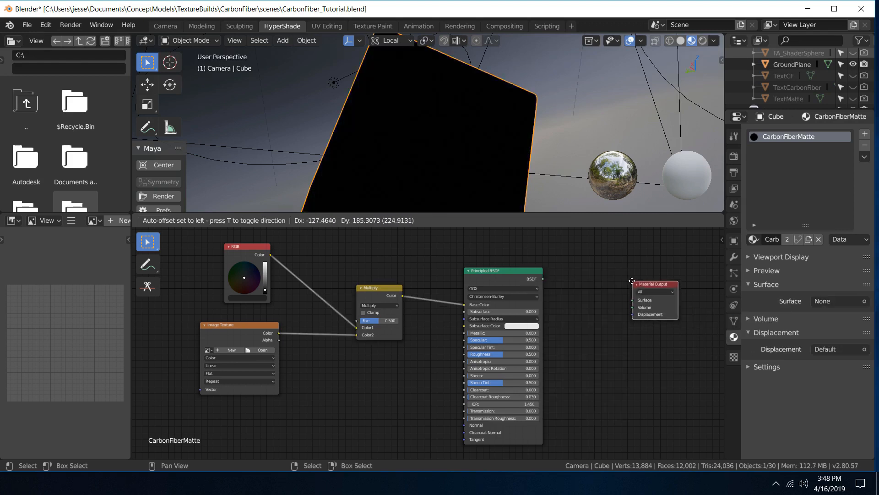
{"action": "left_click", "coordinate": [665, 327]}
{"action": "left_click_drag", "start_coordinate": [543, 279], "coordinate": [598, 301]}
{"action": "left_click_drag", "start_coordinate": [483, 276], "coordinate": [631, 309]}
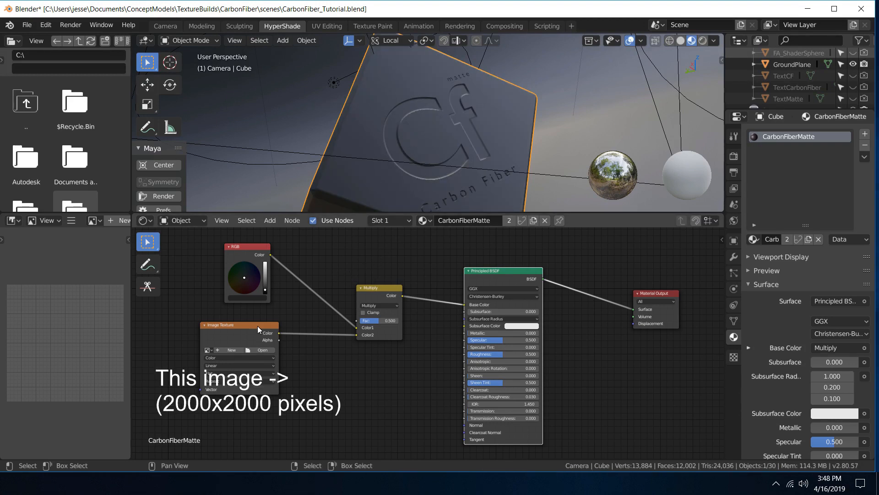
Step: Load CarbonFiber_Fibers.jpg from the sourceimages folder into the Image Texture node
{"action": "left_click", "coordinate": [253, 349]}
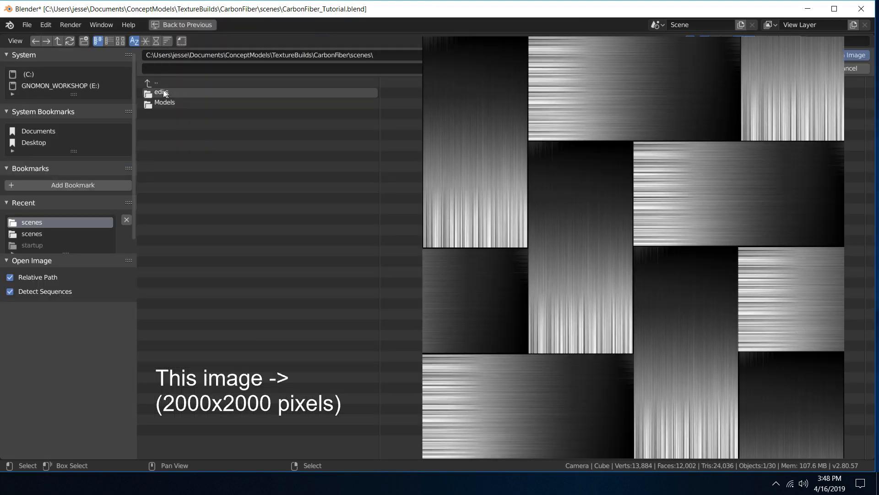
{"action": "left_click", "coordinate": [150, 83]}
{"action": "left_click", "coordinate": [166, 113]}
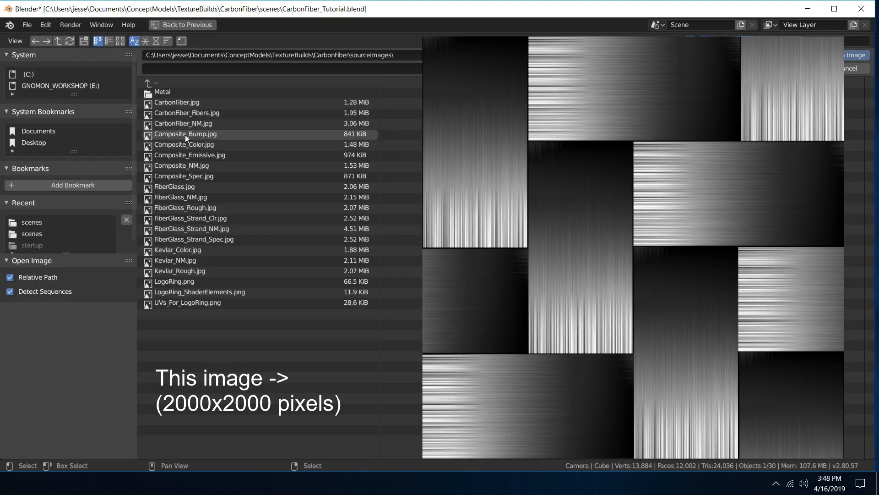
{"action": "left_click", "coordinate": [215, 114]}
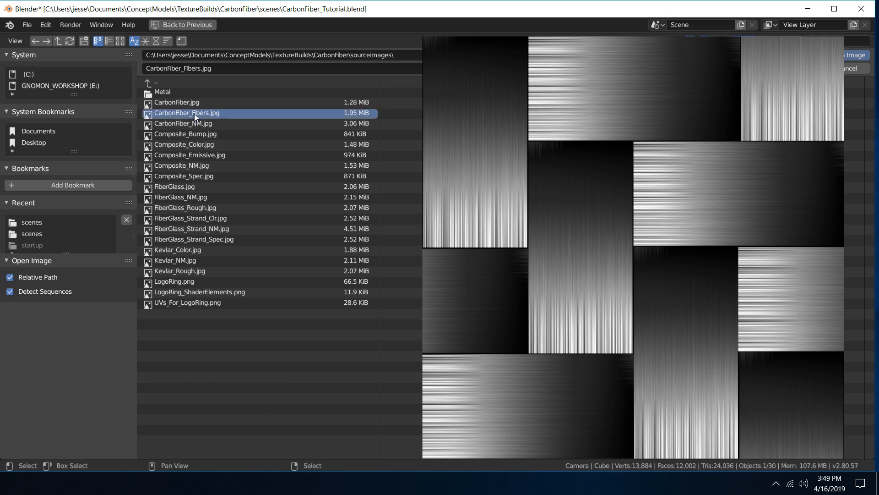
{"action": "left_click", "coordinate": [855, 55]}
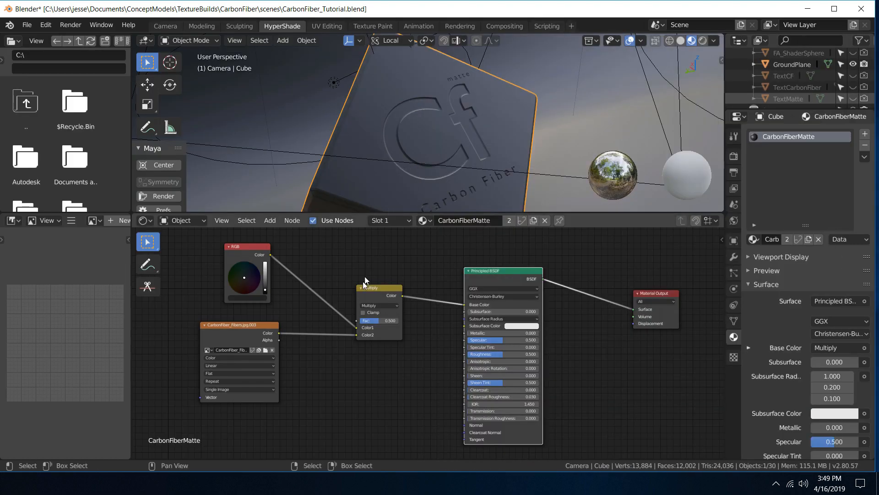
{"action": "left_click_drag", "start_coordinate": [244, 325], "coordinate": [243, 324]}
{"action": "middle_click_drag", "start_coordinate": [243, 334], "coordinate": [373, 341]}
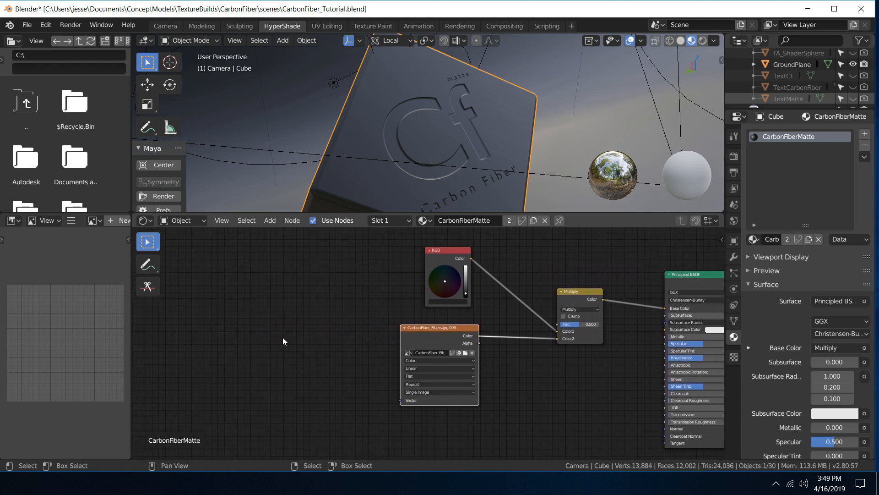
Step: Add a Texture Coordinate node well to the left of the Image Texture node, leaving room between them
{"action": "key", "text": "shift+a"}
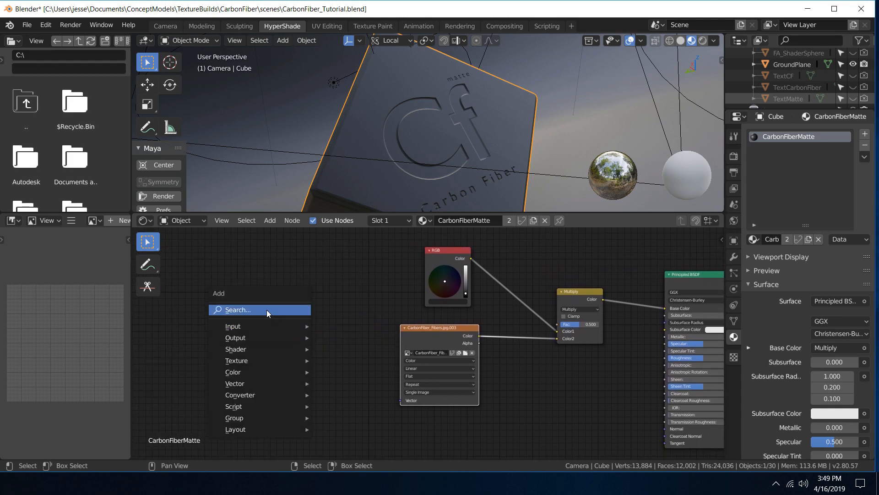
{"action": "left_click", "coordinate": [267, 309]}
{"action": "type", "text": "tex"}
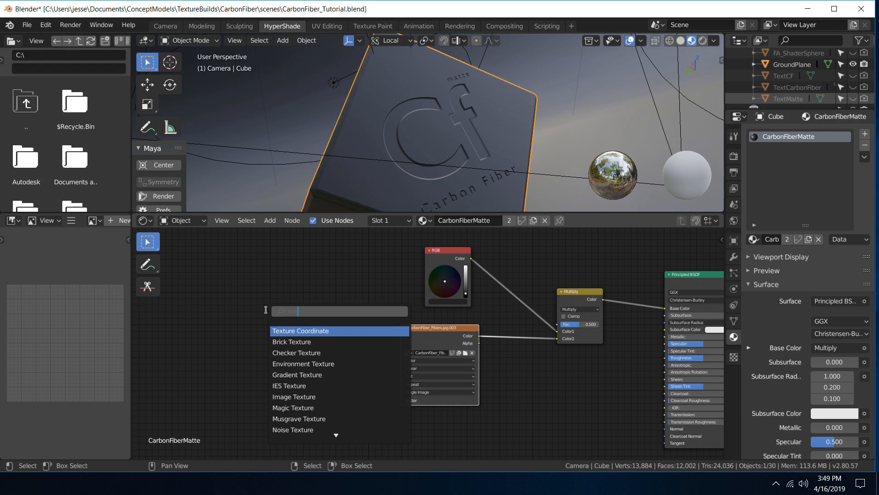
{"action": "left_click", "coordinate": [282, 330]}
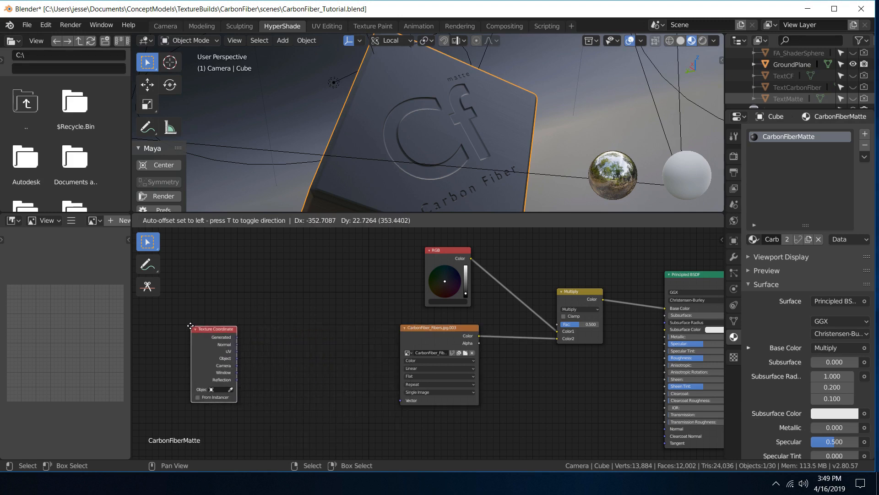
{"action": "left_click", "coordinate": [188, 328]}
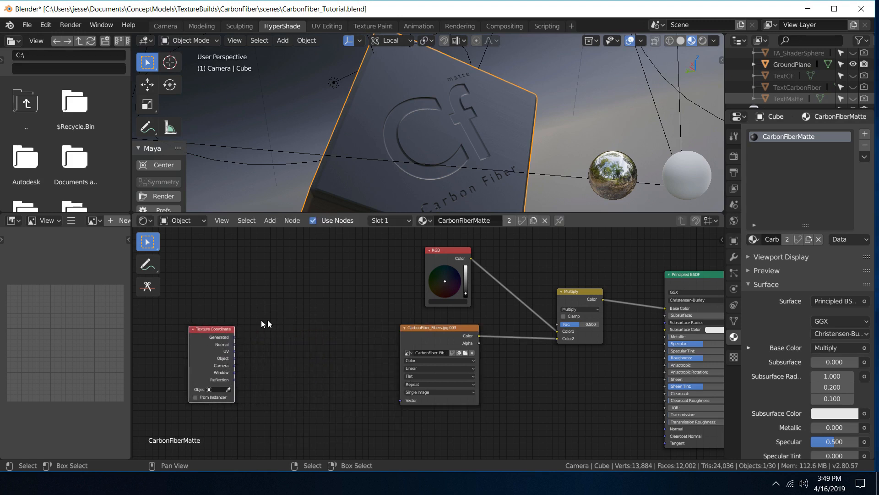
Step: Add a Mapping node before the Image Texture, feeding it the UV output and connecting its Vector output to the image's Vector input
{"action": "key", "text": "shift+a"}
{"action": "left_click", "coordinate": [296, 323]}
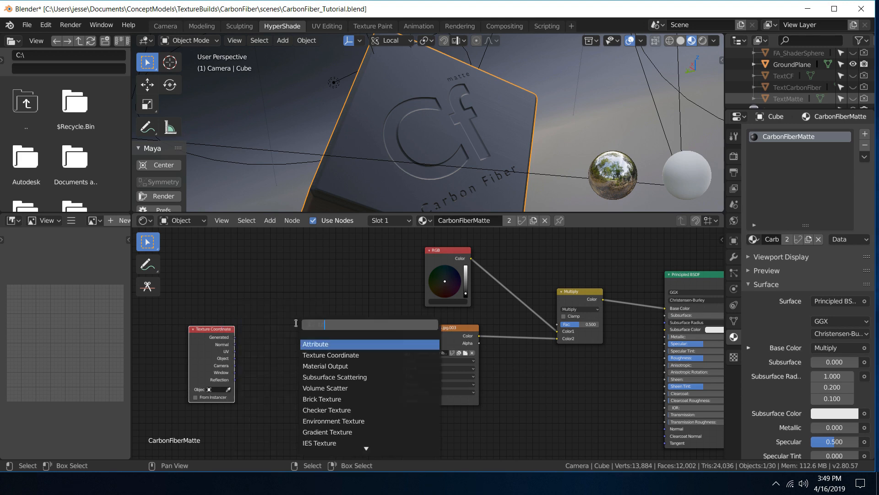
{"action": "type", "text": "map"}
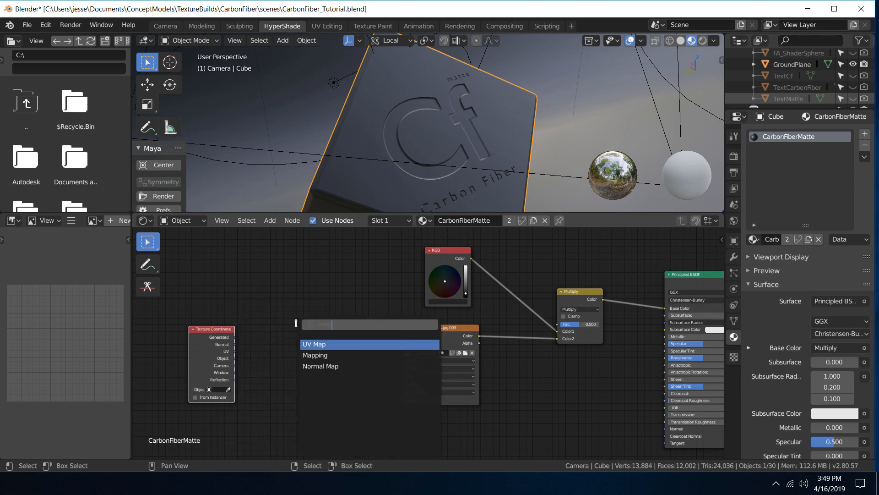
{"action": "left_click", "coordinate": [318, 356]}
{"action": "left_click", "coordinate": [260, 319]}
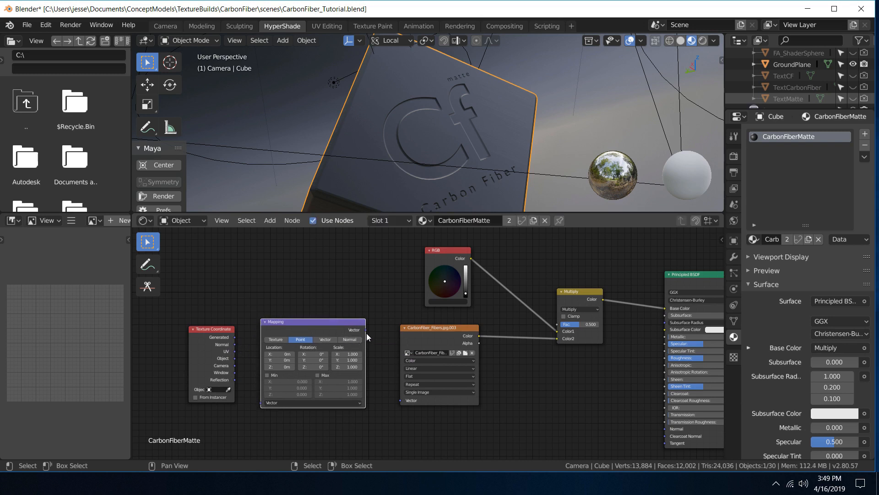
{"action": "left_click_drag", "start_coordinate": [365, 330], "coordinate": [401, 400]}
{"action": "left_click_drag", "start_coordinate": [234, 351], "coordinate": [260, 403]}
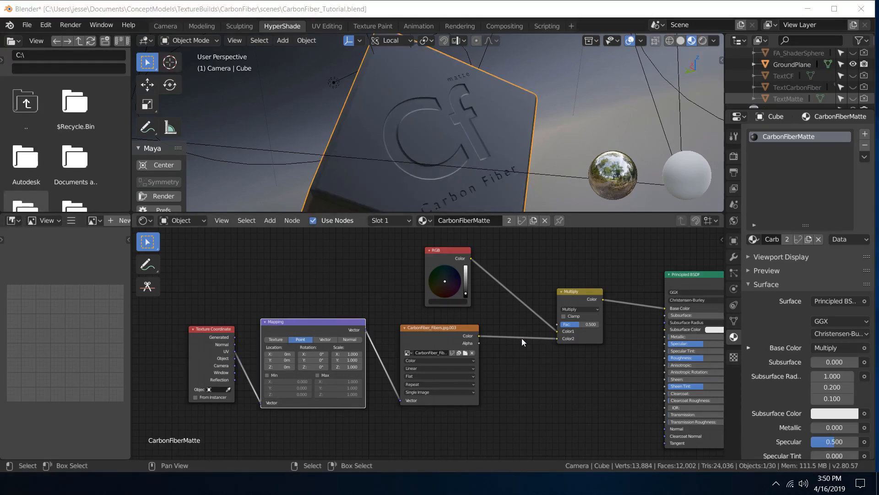
Step: Set the color mix node's factor to 1.000 and move the Image Texture node closer to the Mapping node
{"action": "middle_click_drag", "start_coordinate": [579, 366], "coordinate": [463, 388]}
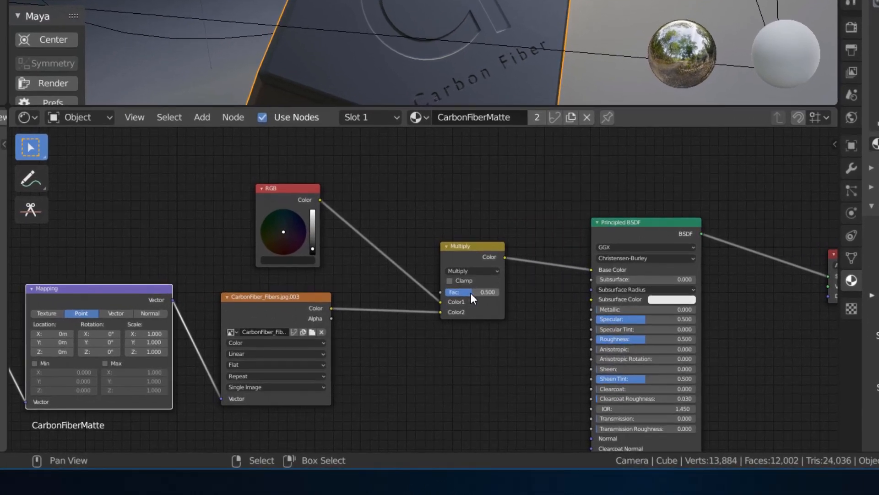
{"action": "left_click_drag", "start_coordinate": [469, 301], "coordinate": [496, 301]}
{"action": "middle_click_drag", "start_coordinate": [389, 417], "coordinate": [454, 372]}
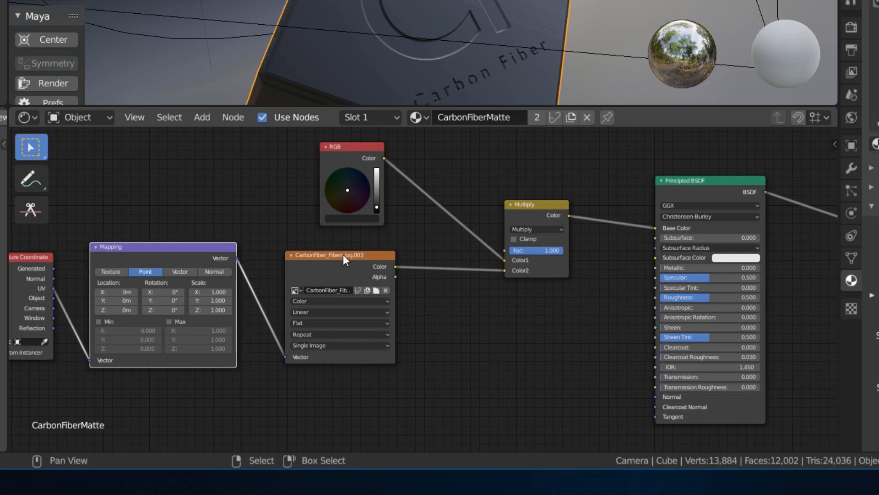
{"action": "left_click_drag", "start_coordinate": [350, 255], "coordinate": [320, 255]}
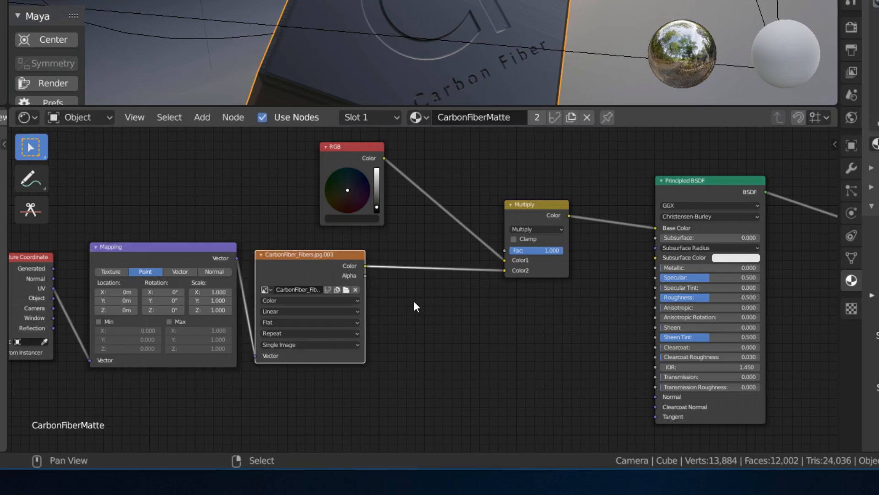
Step: Insert a Math node into the link between the Image Texture's color output and the mix node's Color2
{"action": "key", "text": "shift+a"}
{"action": "left_click", "coordinate": [390, 281]}
{"action": "type", "text": "math"}
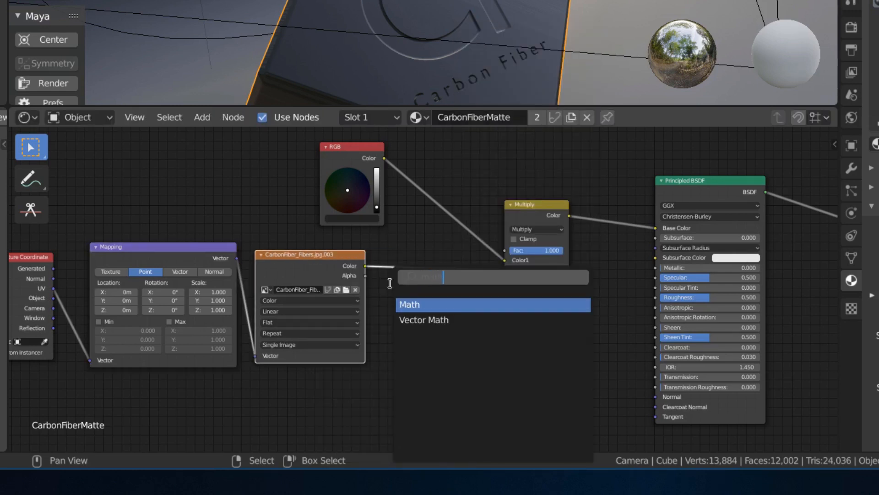
{"action": "key", "text": "Return"}
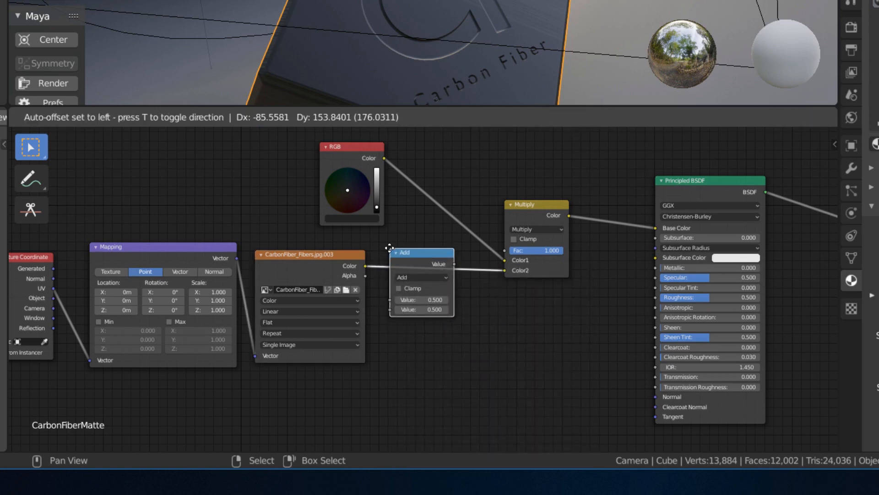
{"action": "left_click", "coordinate": [390, 249]}
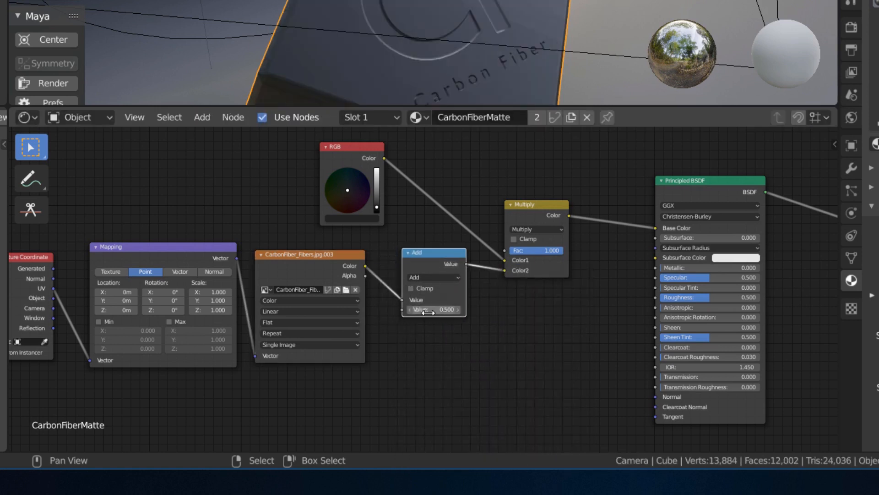
Step: Set the Math node's operation to Multiply with a second value of 4.000
{"action": "left_click", "coordinate": [433, 277]}
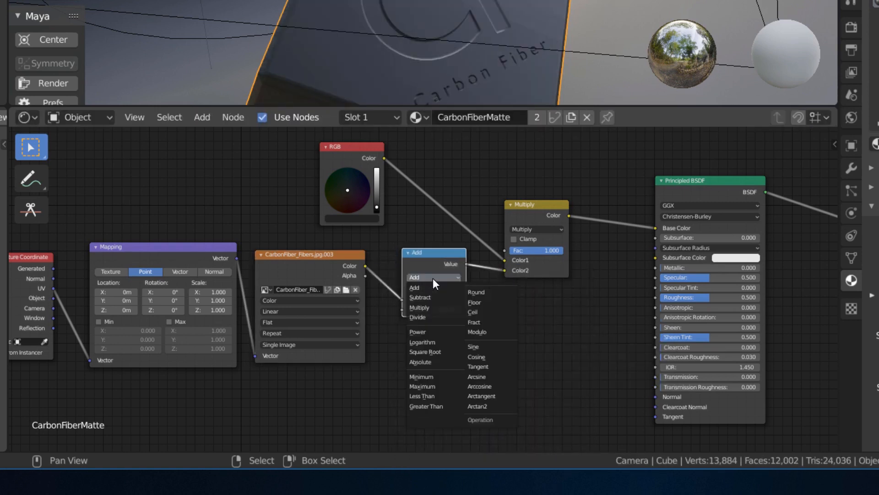
{"action": "left_click", "coordinate": [430, 307]}
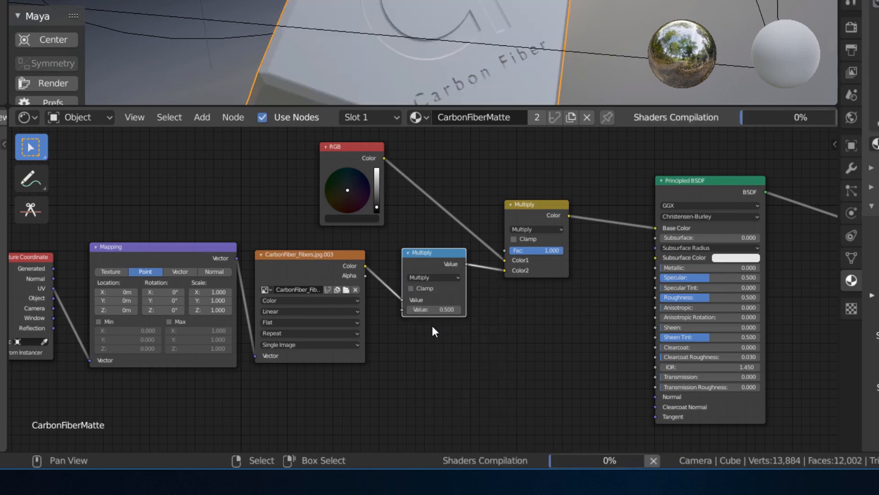
{"action": "left_click", "coordinate": [436, 310]}
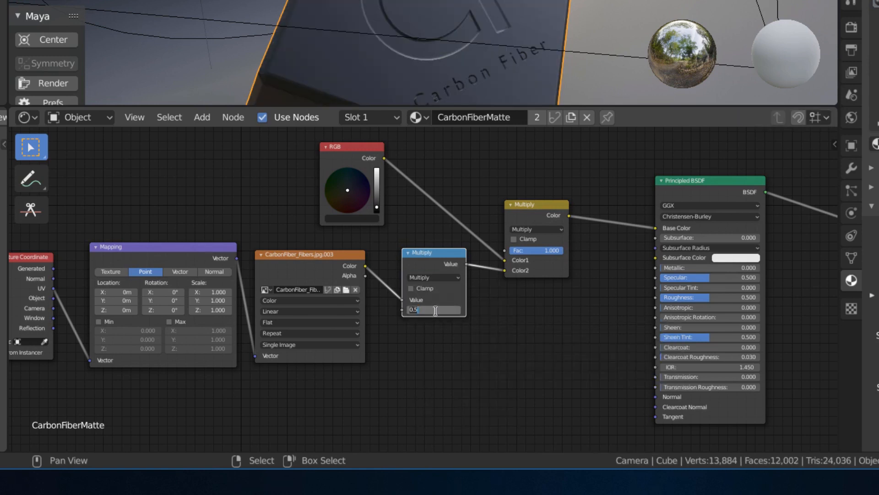
{"action": "key", "text": "Return"}
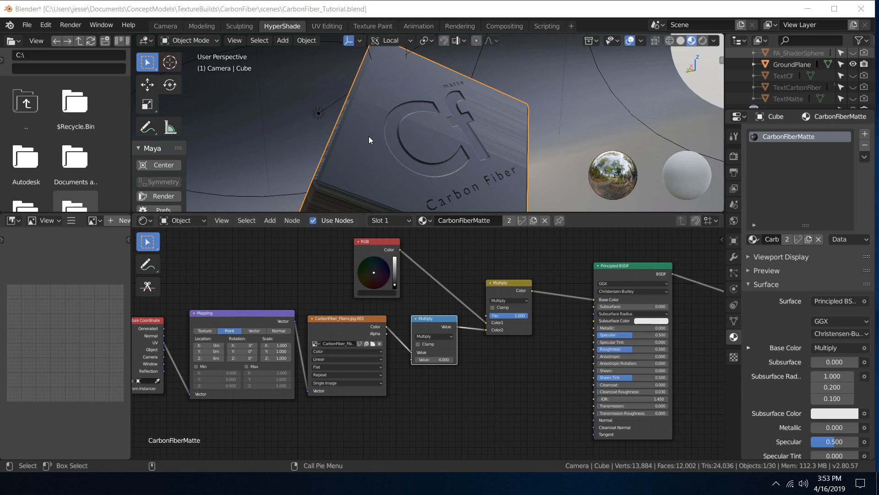
Step: Set the Mapping node's X and Y scale to 20
{"action": "left_click", "coordinate": [275, 345]}
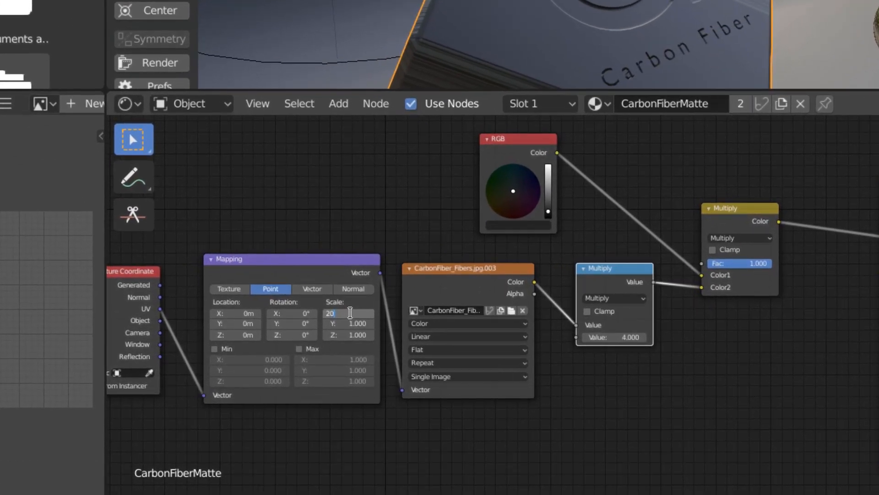
{"action": "type", "text": "20"}
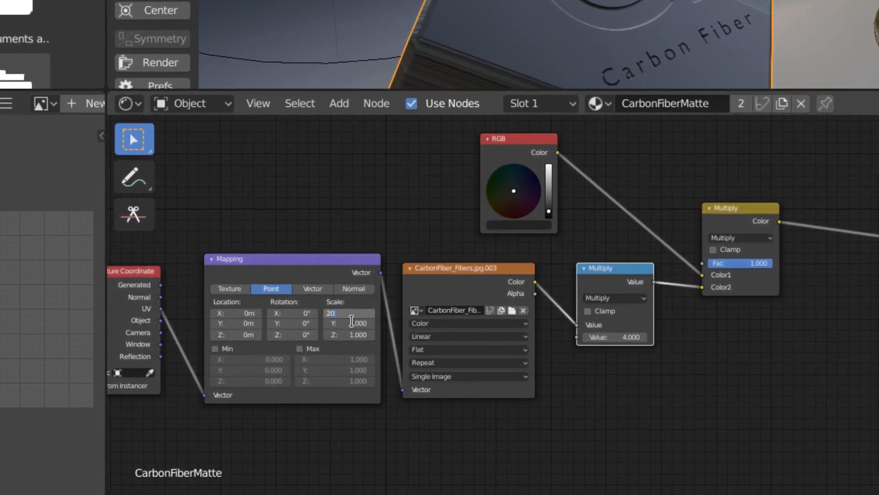
{"action": "key", "text": "Tab"}
{"action": "type", "text": "20"}
{"action": "key", "text": "Return"}
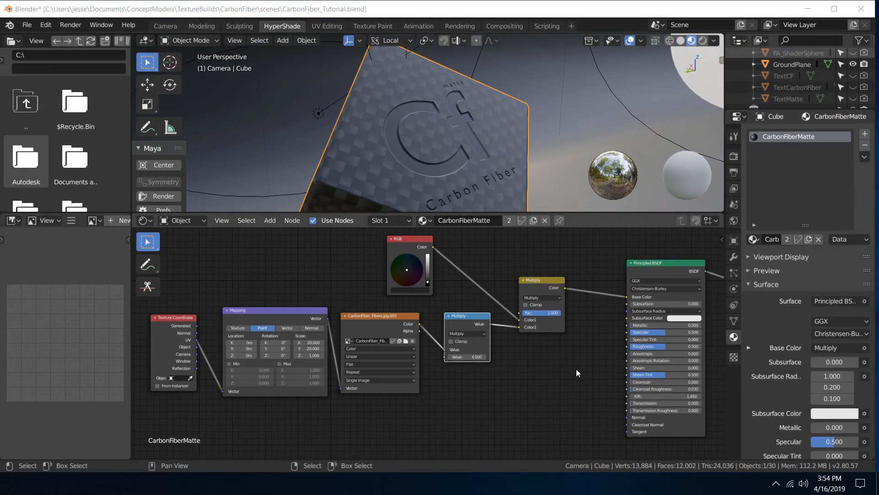
Step: Lower the Principled BSDF's Specular value to 0.12
{"action": "scroll", "coordinate": [576, 369], "scroll_direction": "up", "scroll_amount": 4}
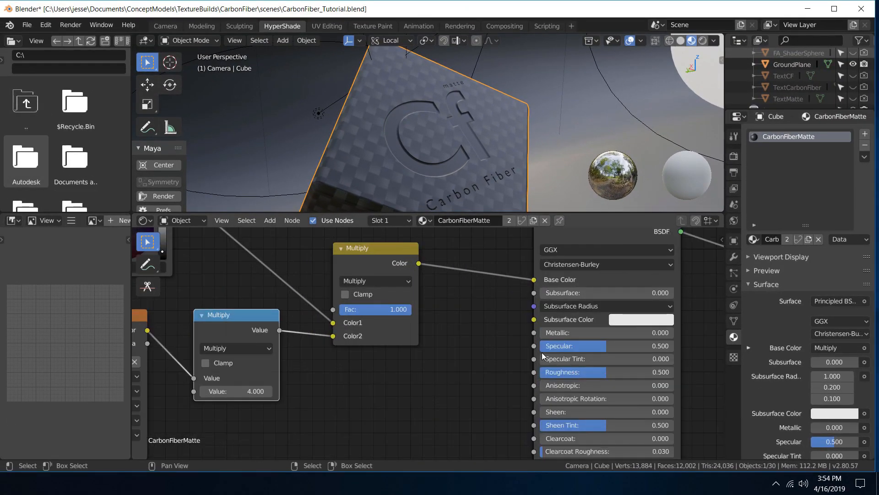
{"action": "left_click_drag", "start_coordinate": [587, 345], "coordinate": [551, 346]}
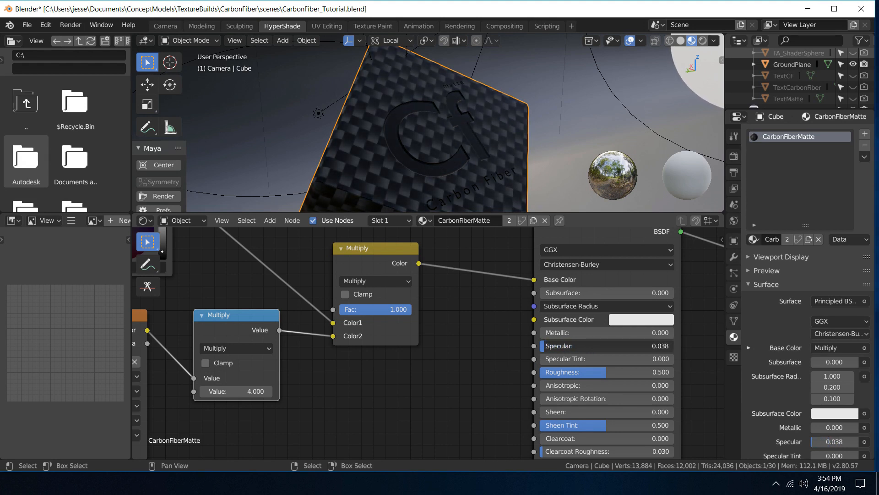
{"action": "left_click", "coordinate": [557, 345]}
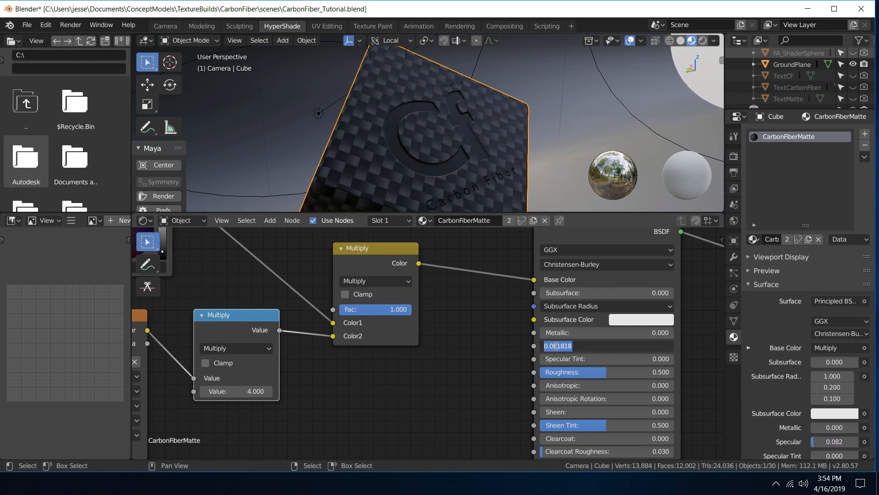
{"action": "type", "text": ".12"}
{"action": "key", "text": "Return"}
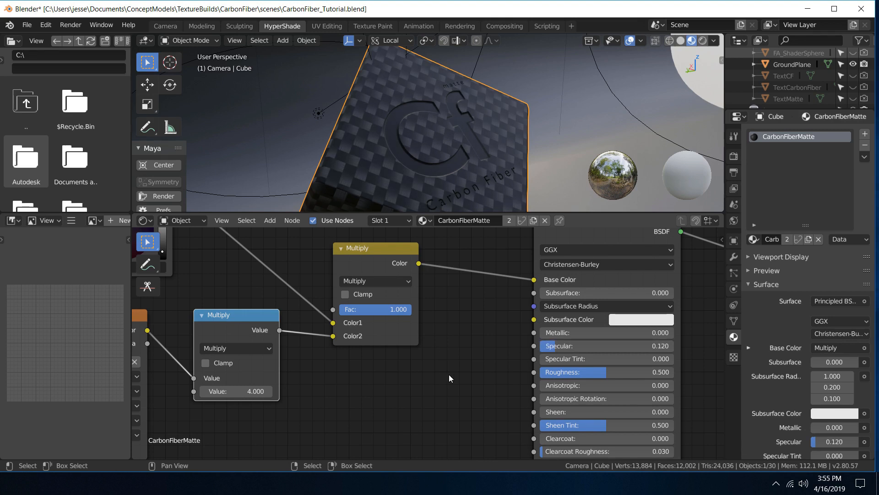
Step: Set the Principled BSDF's Clearcoat to 1.000 and its Transmission to 0.45
{"action": "middle_click_drag", "start_coordinate": [507, 408], "coordinate": [480, 331]}
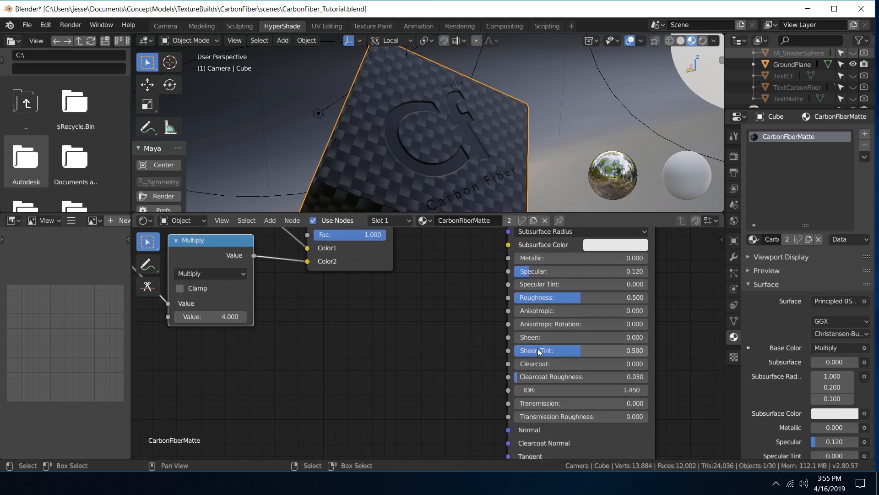
{"action": "left_click_drag", "start_coordinate": [521, 363], "coordinate": [648, 364]}
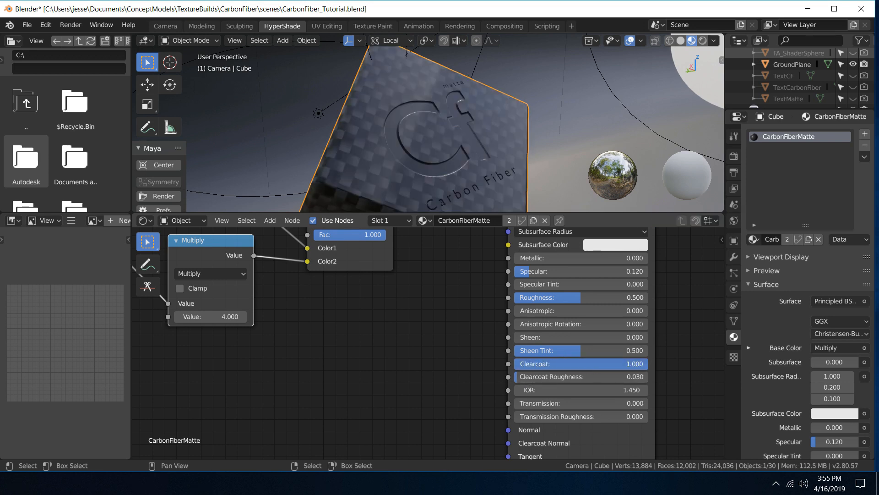
{"action": "middle_click_drag", "start_coordinate": [454, 391], "coordinate": [423, 360]}
{"action": "left_click", "coordinate": [511, 370]}
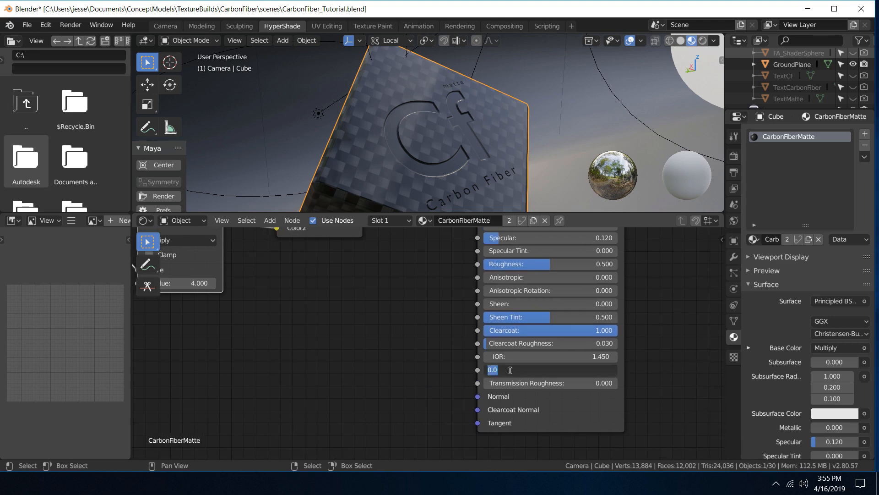
{"action": "type", "text": ".45"}
{"action": "key", "text": "Return"}
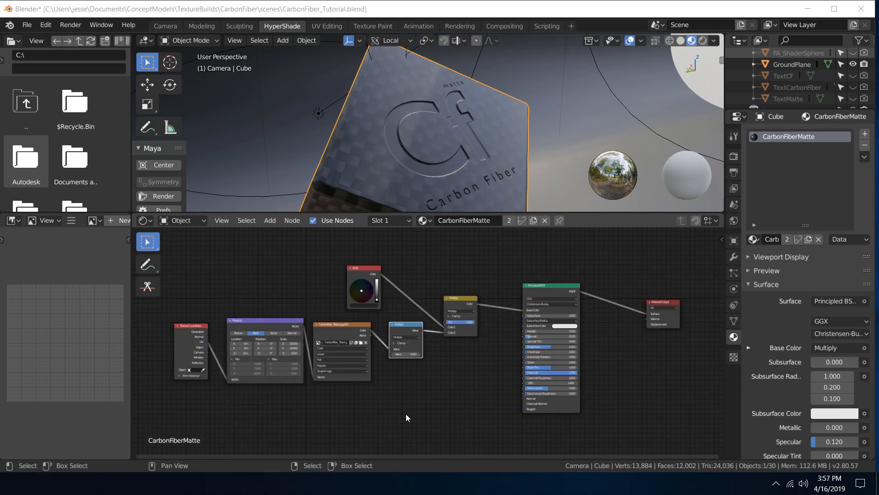
Step: Add a Voronoi Texture node below the color mix node
{"action": "scroll", "coordinate": [469, 373], "scroll_direction": "up", "scroll_amount": 3}
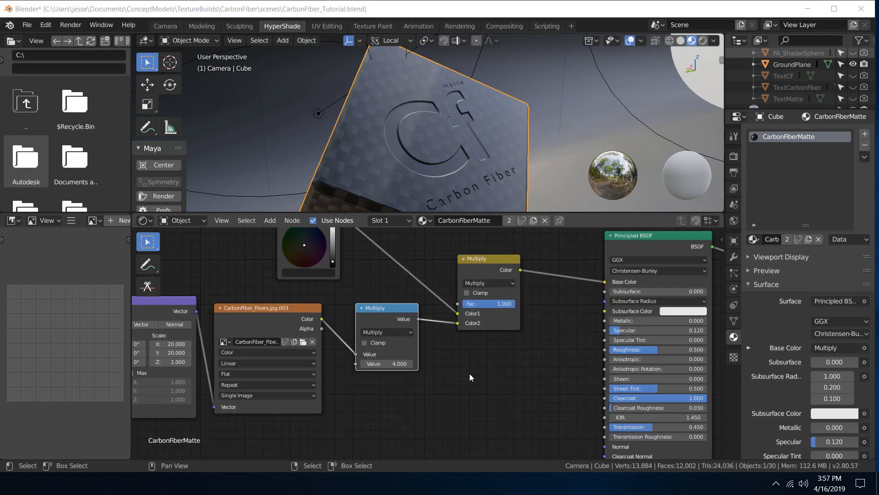
{"action": "key", "text": "shift+a"}
{"action": "left_click", "coordinate": [475, 341]}
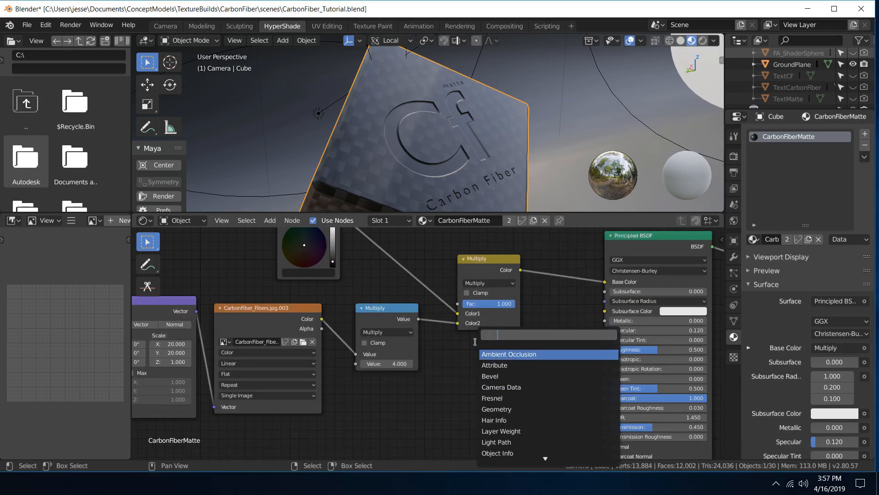
{"action": "type", "text": "vo"}
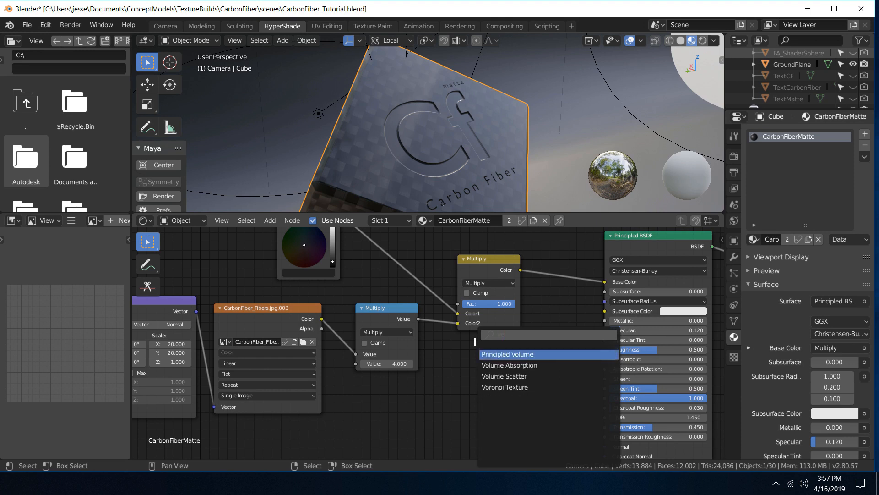
{"action": "left_click", "coordinate": [490, 387]}
{"action": "left_click", "coordinate": [458, 352]}
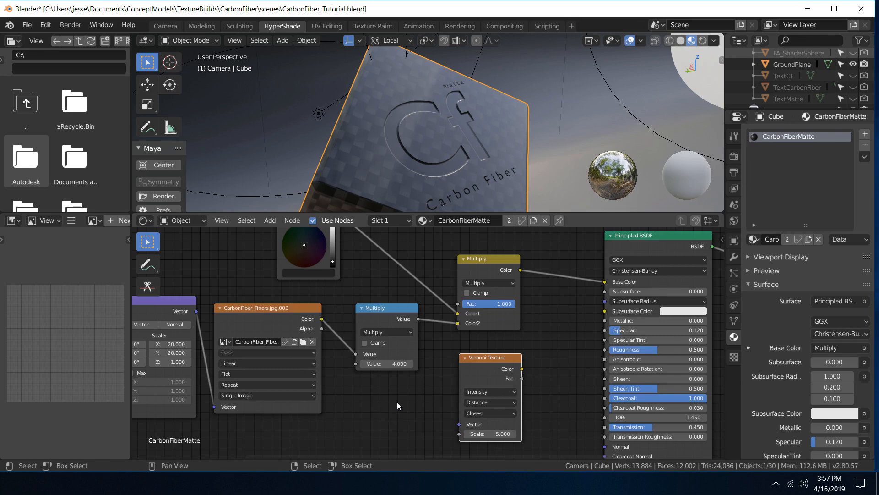
Step: Add a Noise Texture node below the Math node, to the left of the Voronoi Texture
{"action": "key", "text": "shift+a"}
{"action": "left_click", "coordinate": [371, 338]}
{"action": "type", "text": "nois"}
{"action": "key", "text": "Return"}
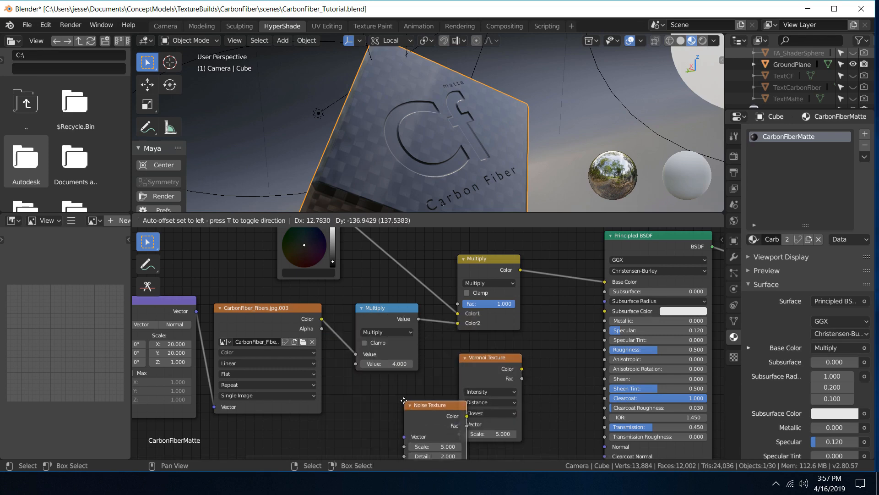
{"action": "left_click", "coordinate": [382, 420]}
{"action": "scroll", "coordinate": [382, 420], "scroll_direction": "down", "scroll_amount": 2}
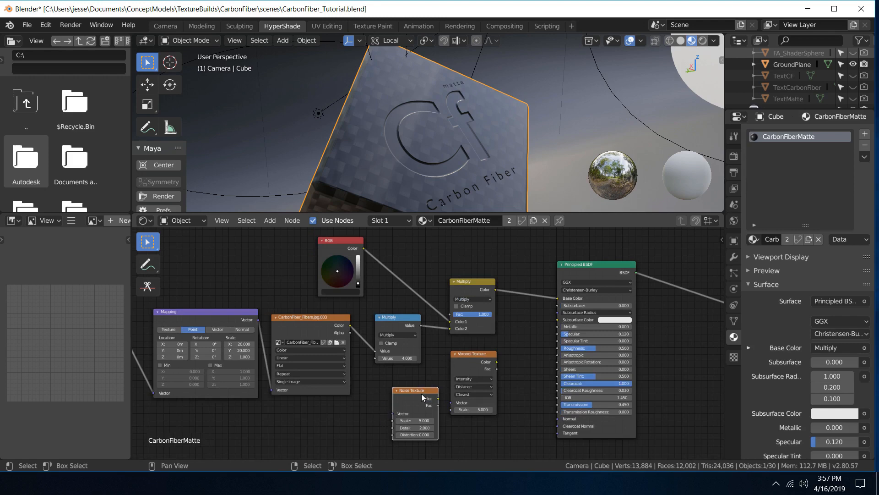
Step: Move the Noise Texture node further down and place the Voronoi Texture node above it, below the Math node
{"action": "scroll", "coordinate": [426, 394], "scroll_direction": "down", "scroll_amount": 3}
{"action": "left_click_drag", "start_coordinate": [423, 374], "coordinate": [431, 409]}
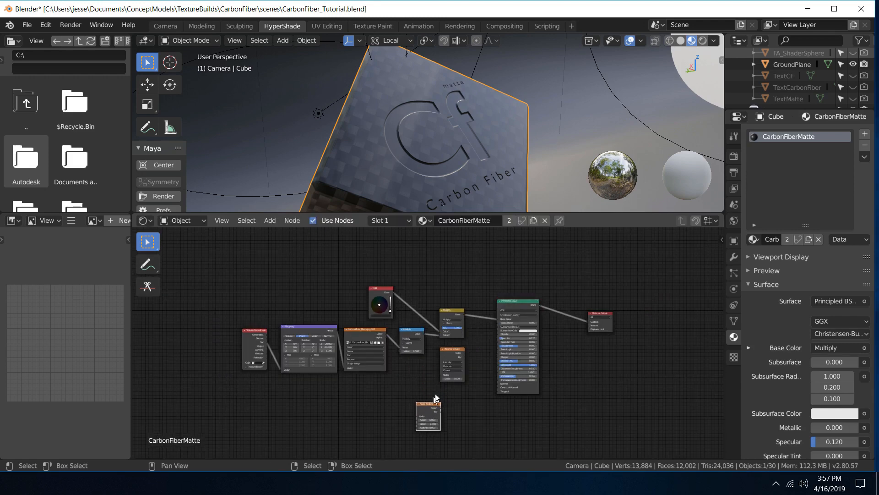
{"action": "left_click_drag", "start_coordinate": [451, 349], "coordinate": [424, 361]}
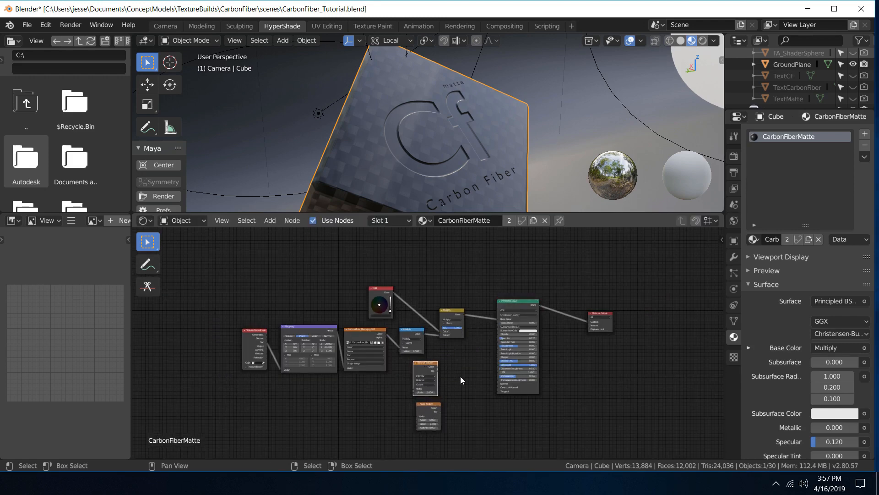
Step: Add a MixRGB node between the Voronoi Texture and the Principled BSDF
{"action": "scroll", "coordinate": [461, 380], "scroll_direction": "up", "scroll_amount": 3}
{"action": "key", "text": "shift+a"}
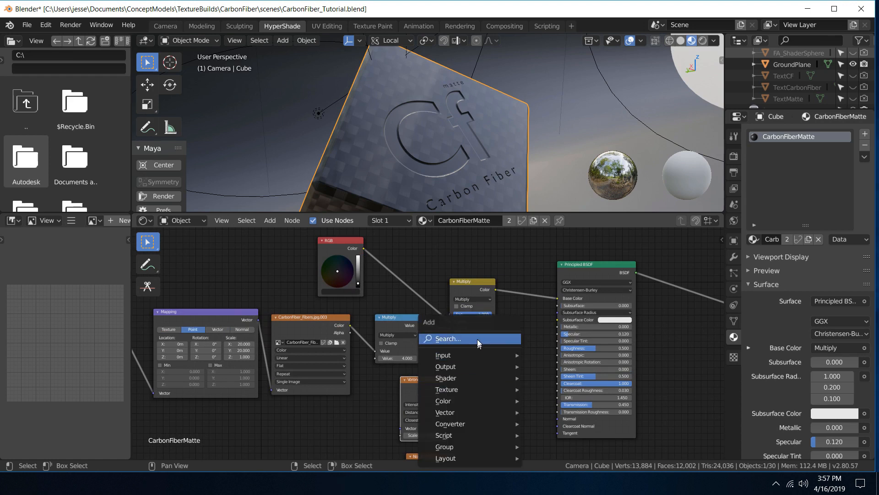
{"action": "left_click", "coordinate": [476, 338]}
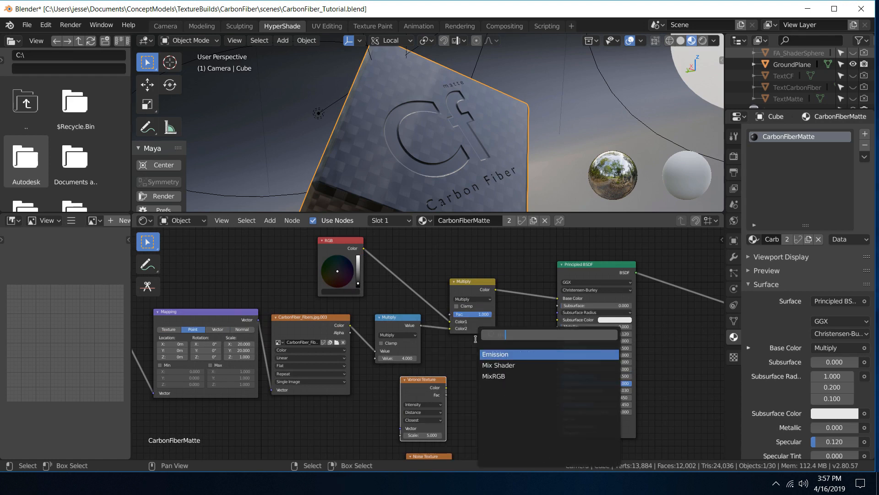
{"action": "left_click", "coordinate": [494, 376]}
{"action": "left_click", "coordinate": [469, 380]}
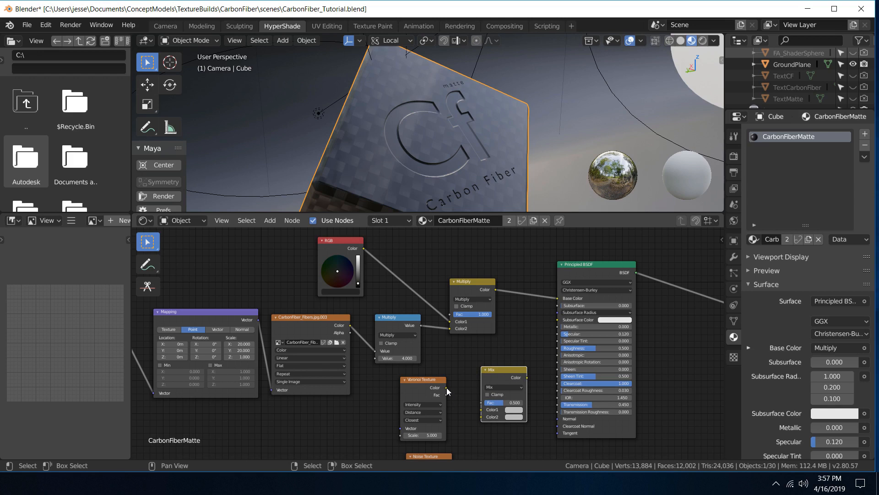
Step: Connect the Voronoi color to the Mix node's Color2, the Noise color to Color1, and the Mix output to the Principled BSDF's Roughness
{"action": "middle_click_drag", "start_coordinate": [464, 415], "coordinate": [433, 377]}
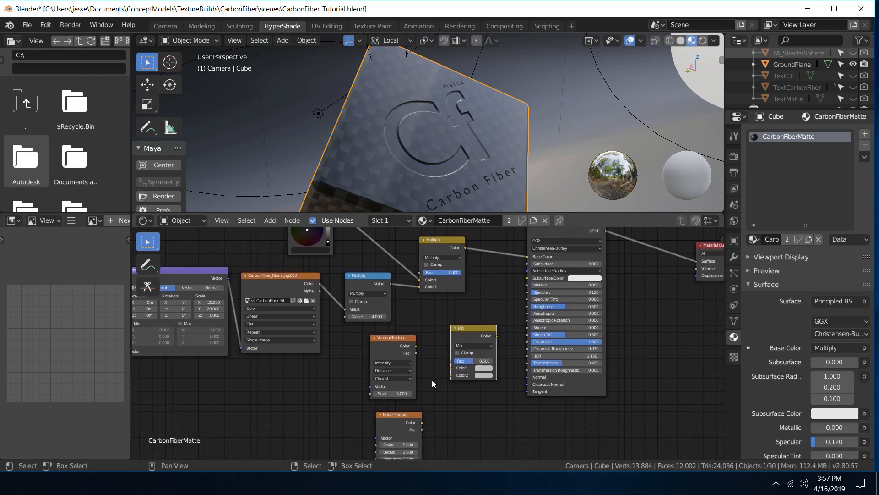
{"action": "left_click_drag", "start_coordinate": [416, 346], "coordinate": [452, 375]}
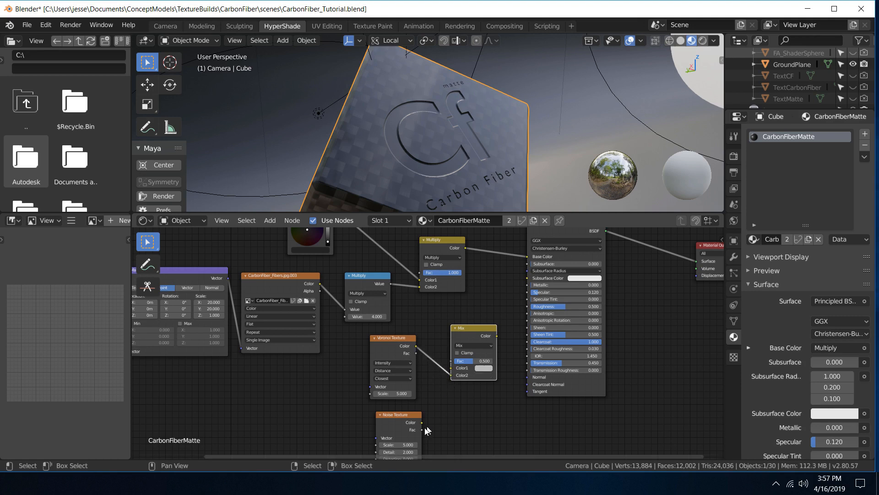
{"action": "left_click_drag", "start_coordinate": [422, 422], "coordinate": [452, 370]}
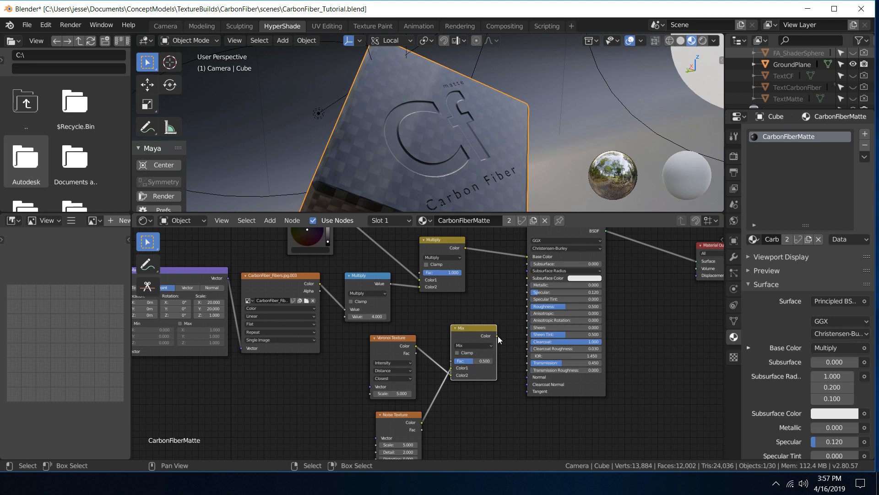
{"action": "left_click_drag", "start_coordinate": [498, 337], "coordinate": [498, 335]}
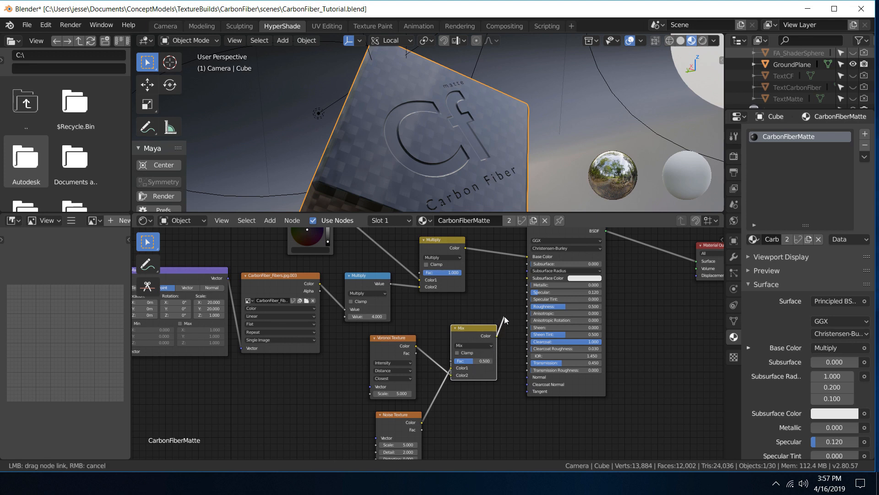
{"action": "left_click_drag", "start_coordinate": [526, 307], "coordinate": [527, 307]}
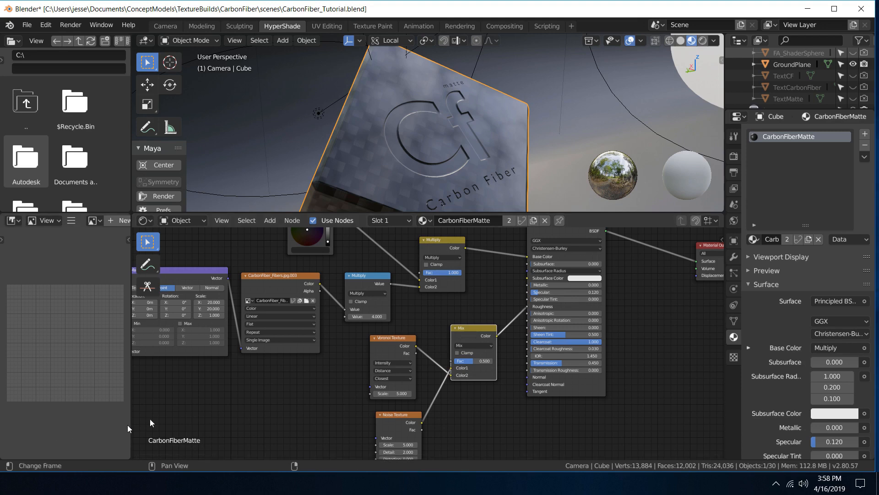
Step: Set the Voronoi Texture's distance metric to Chebychev and its Scale to 6.3
{"action": "scroll", "coordinate": [461, 408], "scroll_direction": "up", "scroll_amount": 3}
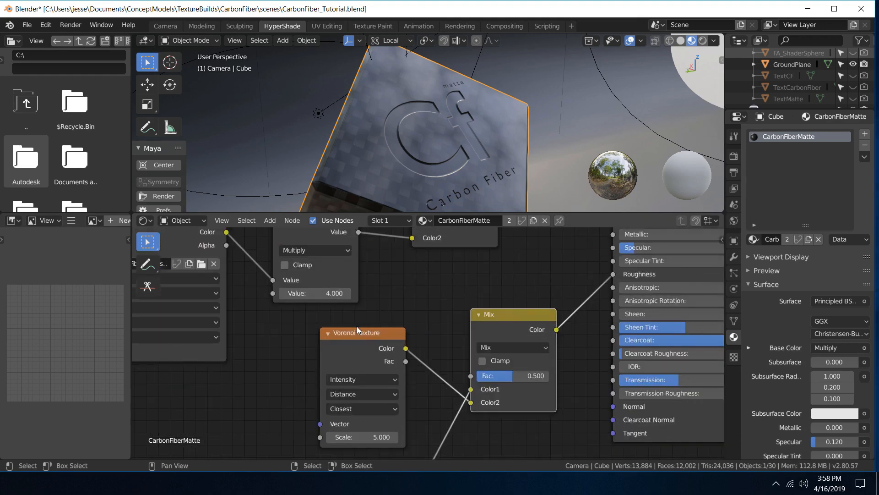
{"action": "left_click_drag", "start_coordinate": [359, 333], "coordinate": [361, 325]}
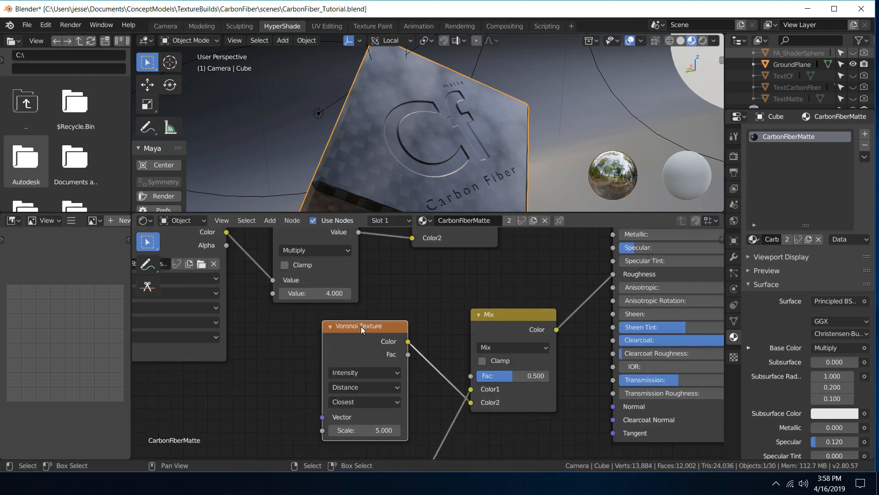
{"action": "left_click", "coordinate": [373, 387]}
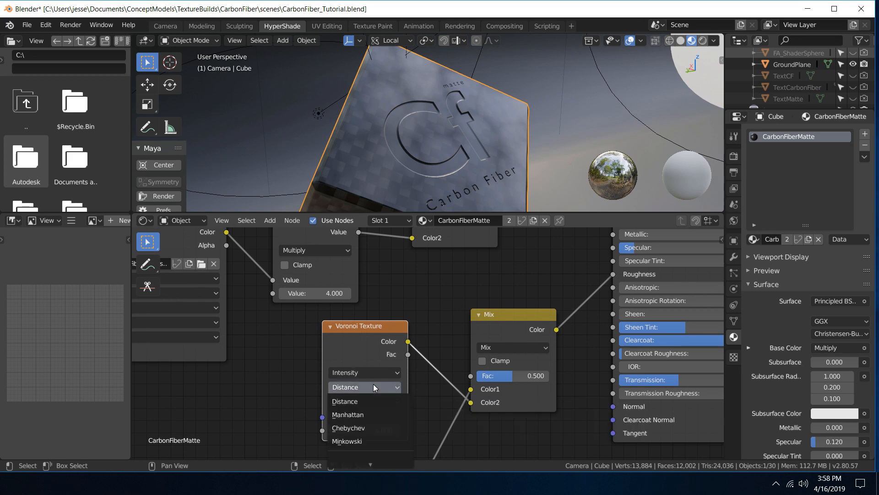
{"action": "left_click", "coordinate": [371, 427]}
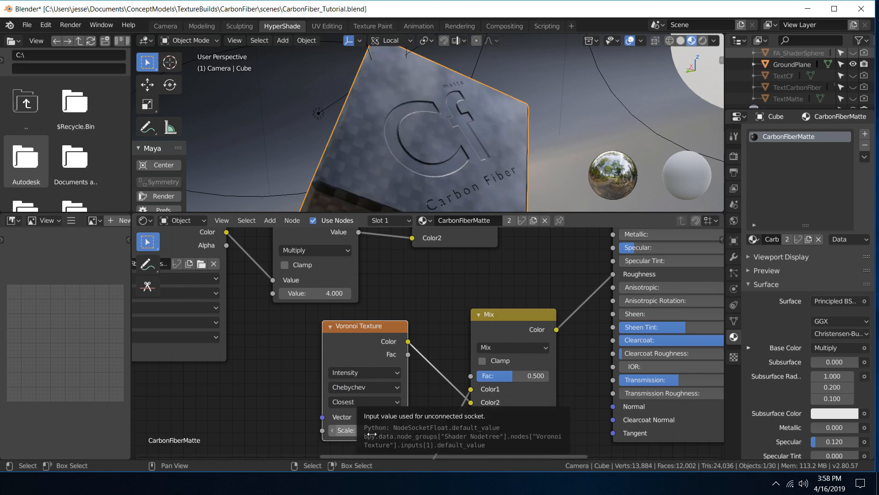
{"action": "left_click", "coordinate": [372, 433]}
{"action": "type", "text": "5.0"}
{"action": "key", "text": "BackSpace"}
{"action": "key", "text": "BackSpace"}
{"action": "key", "text": "BackSpace"}
{"action": "type", "text": "6"}
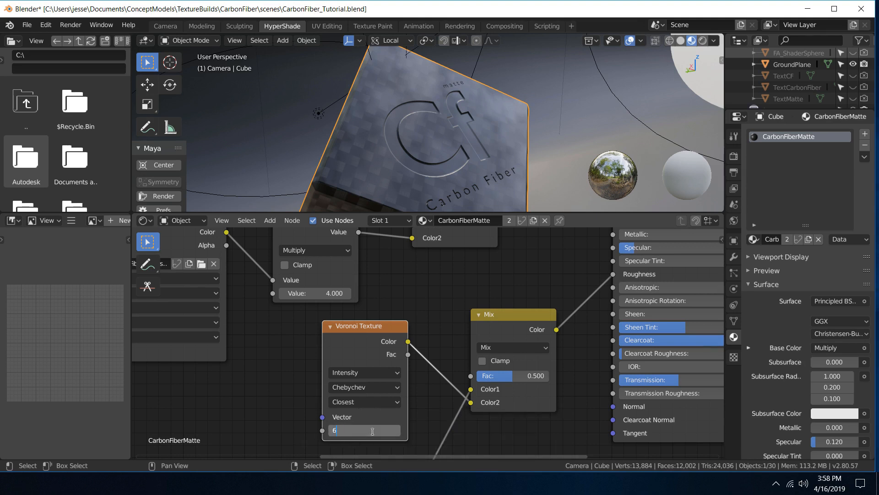
{"action": "type", "text": ".3"}
{"action": "key", "text": "Return"}
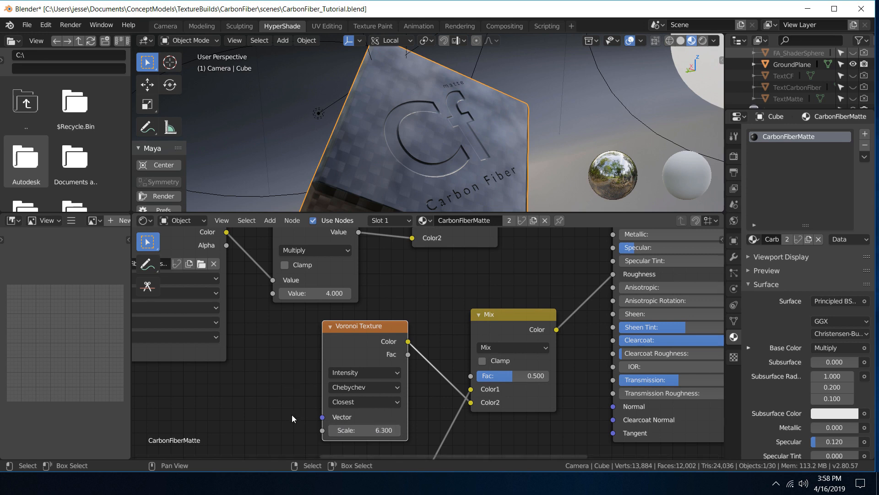
Step: Set the Noise Texture's Scale to 40 and its Detail to 0
{"action": "middle_click_drag", "start_coordinate": [292, 418], "coordinate": [294, 275]}
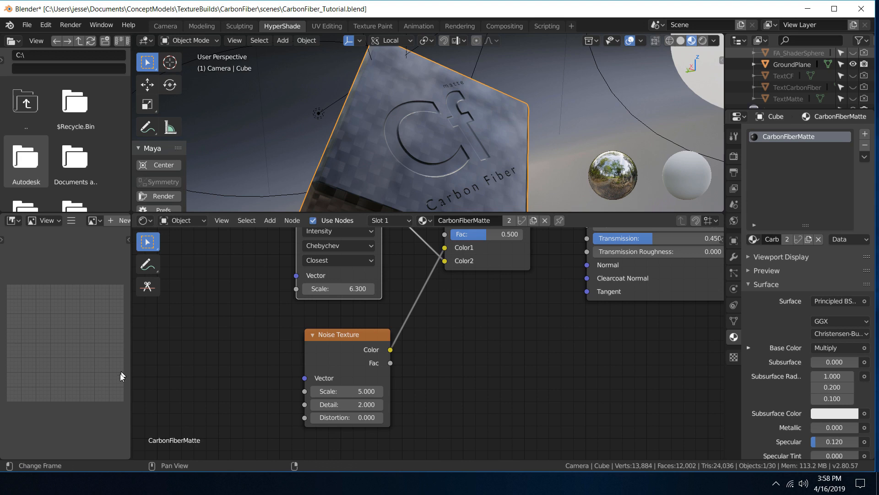
{"action": "left_click", "coordinate": [355, 392]}
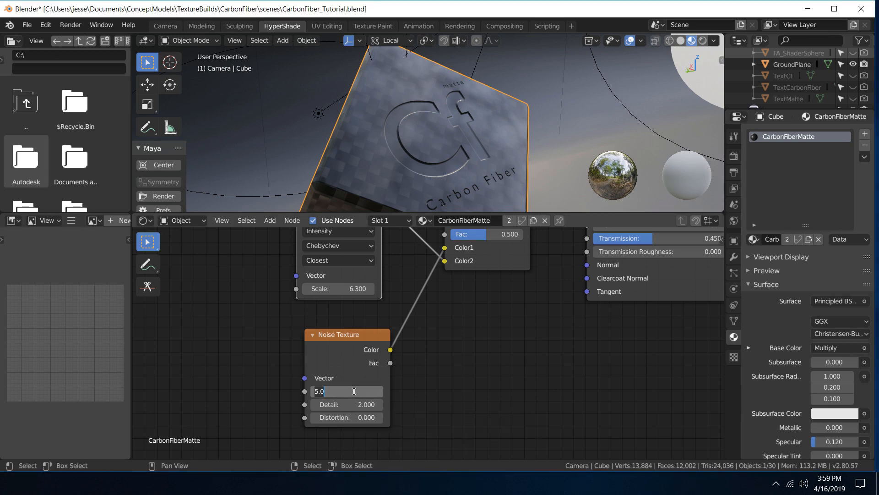
{"action": "type", "text": "10"}
{"action": "key", "text": "Return"}
{"action": "left_click", "coordinate": [363, 405]}
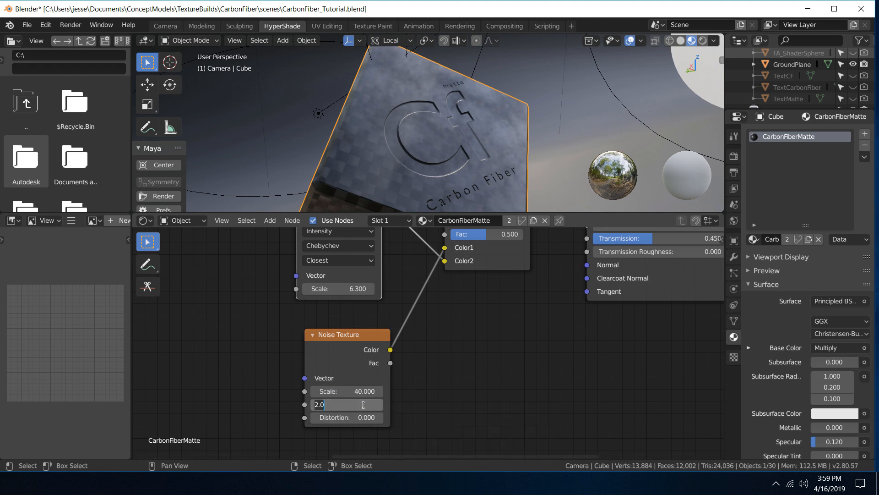
{"action": "key", "text": "Return"}
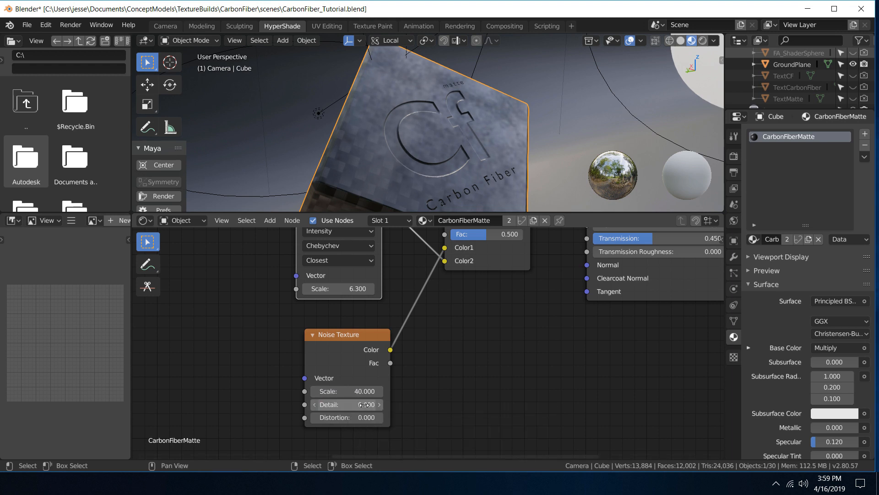
{"action": "left_click_drag", "start_coordinate": [365, 405], "coordinate": [296, 401]}
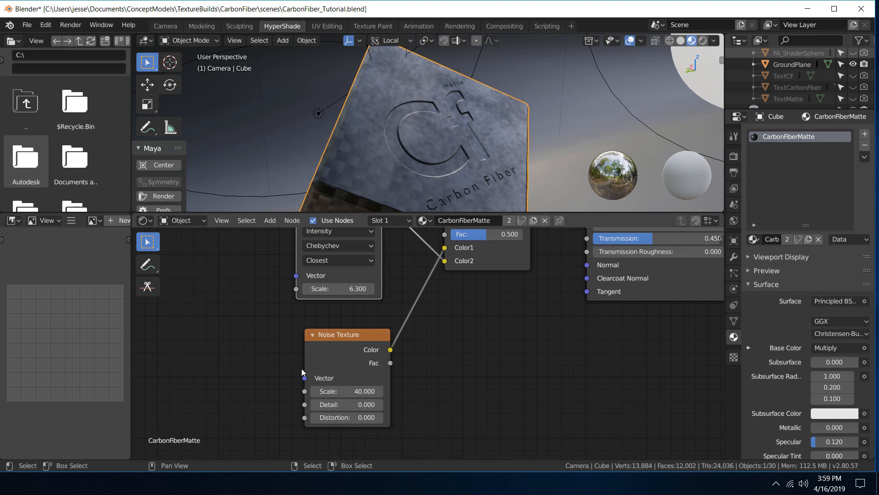
Step: Duplicate the Noise Texture node and place the copy directly below the original
{"action": "scroll", "coordinate": [301, 368], "scroll_direction": "down", "scroll_amount": 2}
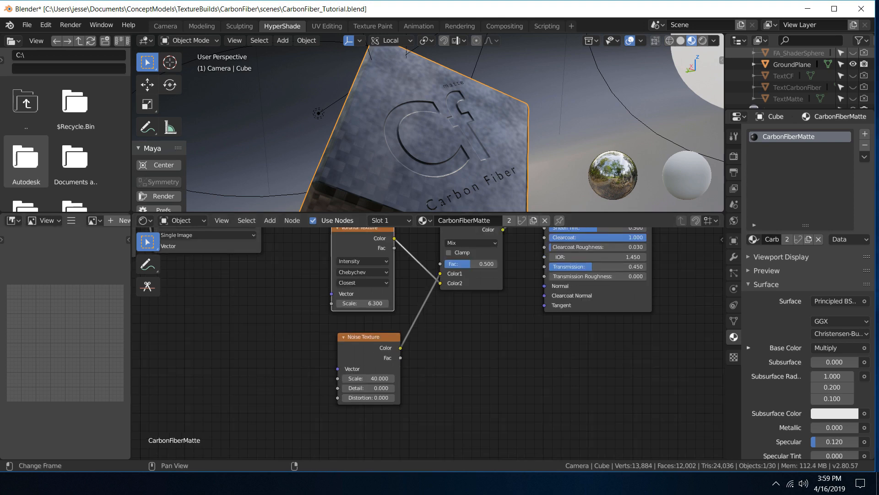
{"action": "left_click", "coordinate": [355, 337]}
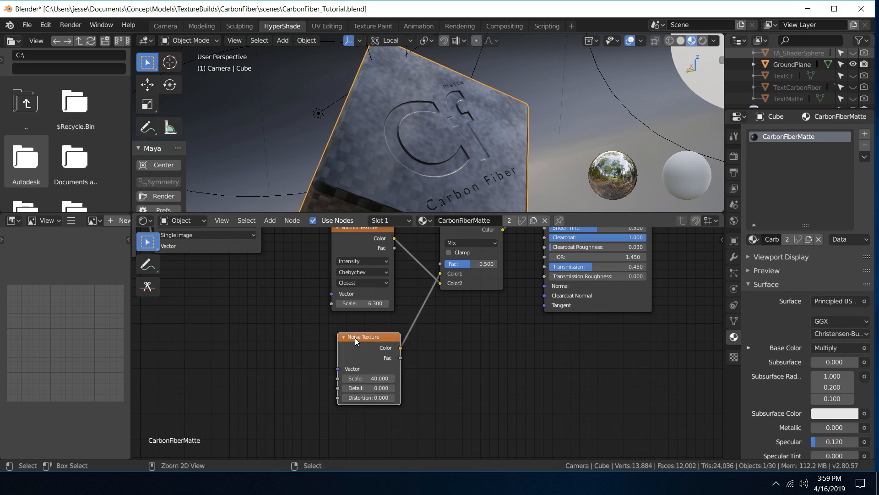
{"action": "key", "text": "shift+d"}
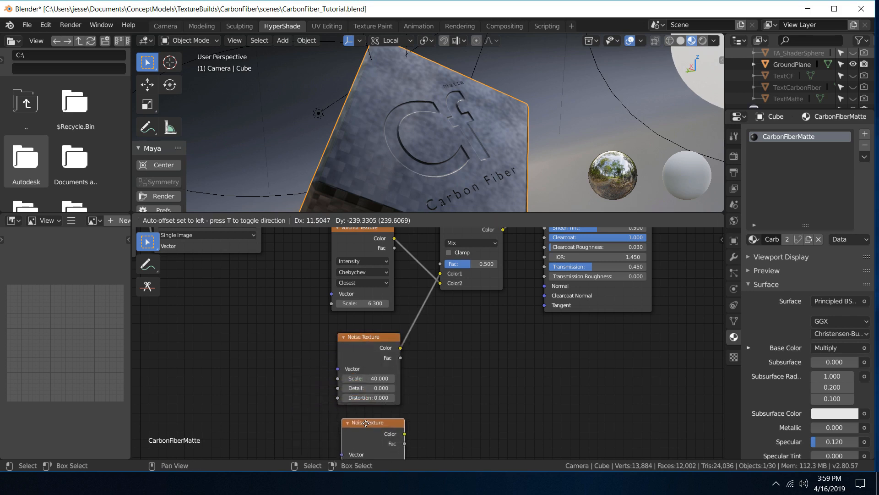
{"action": "left_click", "coordinate": [374, 418]}
Step: Move both Noise Texture nodes left, stacked below the carbon fiber image texture node
{"action": "scroll", "coordinate": [374, 417], "scroll_direction": "down", "scroll_amount": 4}
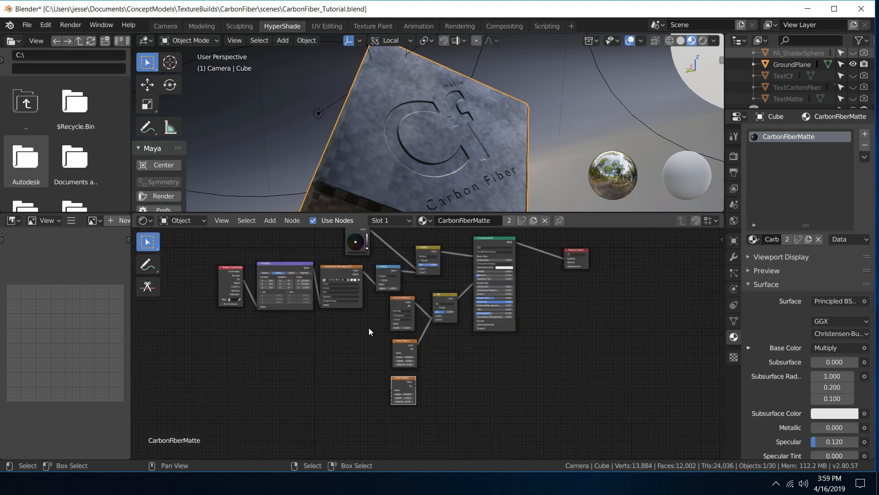
{"action": "key", "text": "b"}
{"action": "left_click_drag", "start_coordinate": [370, 328], "coordinate": [438, 419]}
{"action": "left_click_drag", "start_coordinate": [402, 344], "coordinate": [320, 354]}
{"action": "left_click_drag", "start_coordinate": [411, 375], "coordinate": [330, 391]}
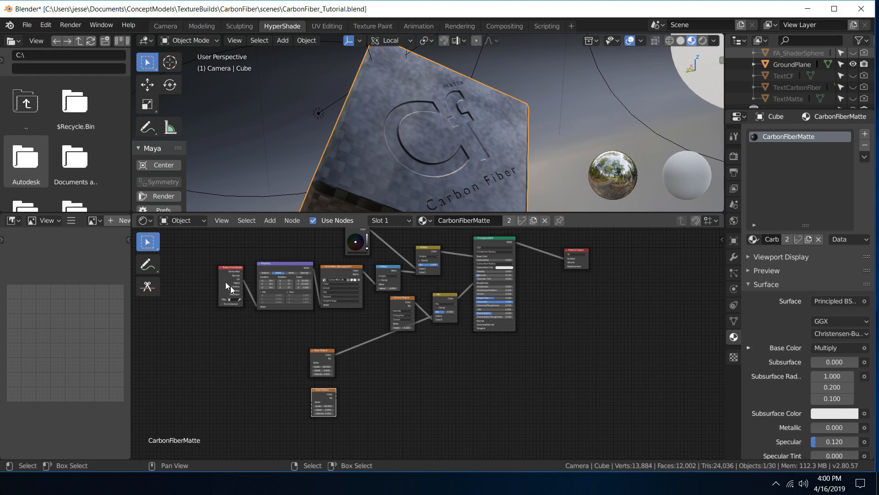
Step: Shift the Mapping node slightly left, and duplicate the Texture Coordinate and Mapping nodes to the left of the Noise Textures
{"action": "left_click_drag", "start_coordinate": [195, 245], "coordinate": [314, 324]}
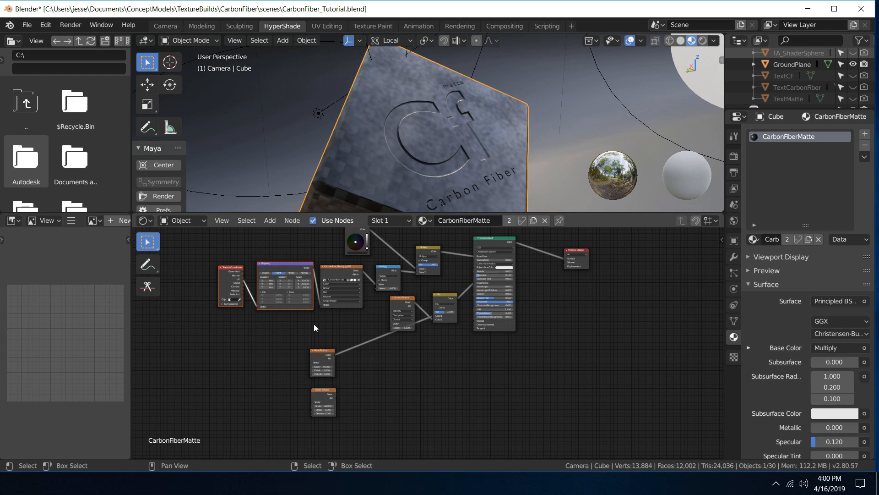
{"action": "mouse_move", "coordinate": [287, 268]}
{"action": "left_mouse_down"}
{"action": "mouse_move", "coordinate": [251, 365]}
{"action": "mouse_move", "coordinate": [281, 257]}
{"action": "mouse_move", "coordinate": [277, 270]}
{"action": "left_mouse_up"}
{"action": "left_click_drag", "start_coordinate": [191, 264], "coordinate": [313, 323]}
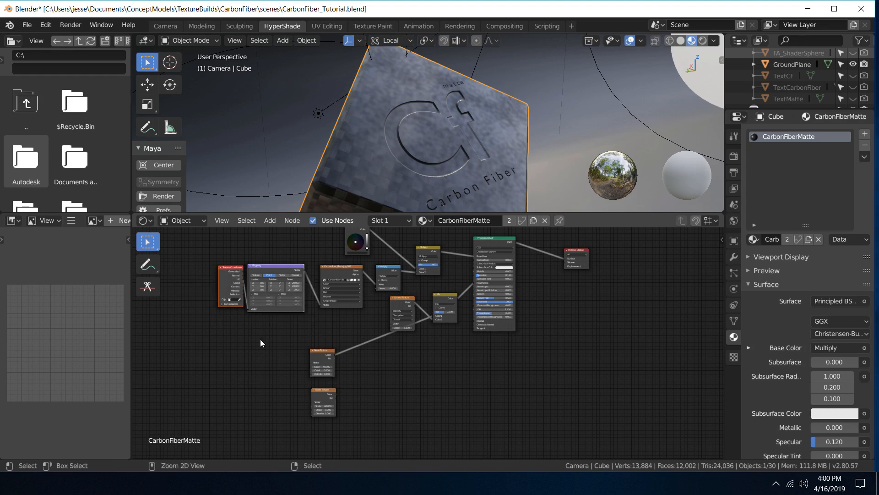
{"action": "key", "text": "shift+d"}
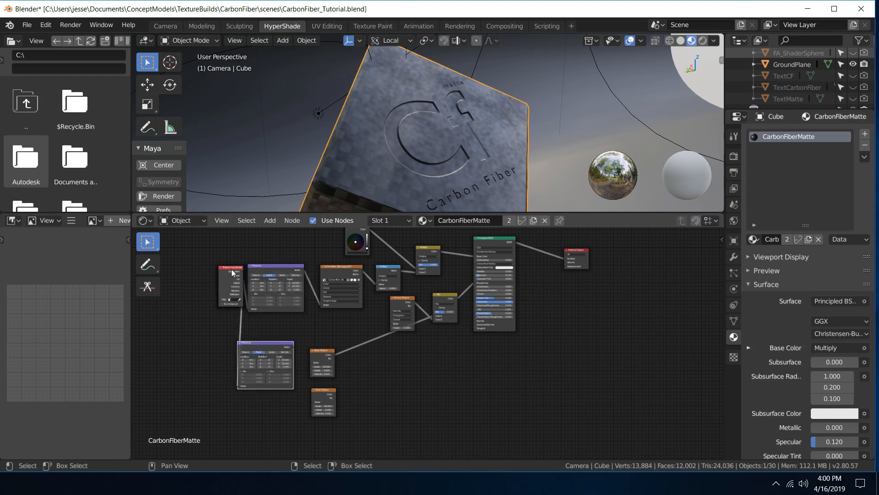
{"action": "left_click", "coordinate": [266, 382]}
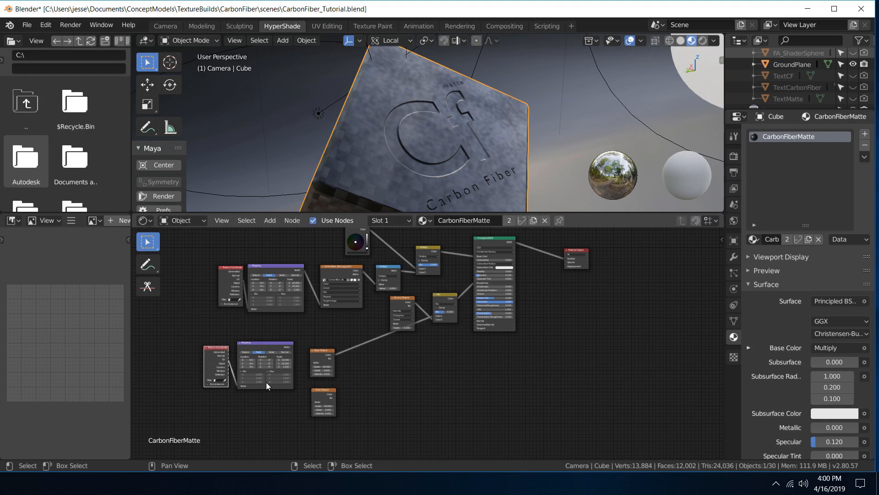
Step: Connect the duplicated Mapping node's Vector output to the upper Noise Texture's Vector input
{"action": "scroll", "coordinate": [265, 382], "scroll_direction": "up", "scroll_amount": 3}
{"action": "middle_click_drag", "start_coordinate": [193, 414], "coordinate": [337, 339]}
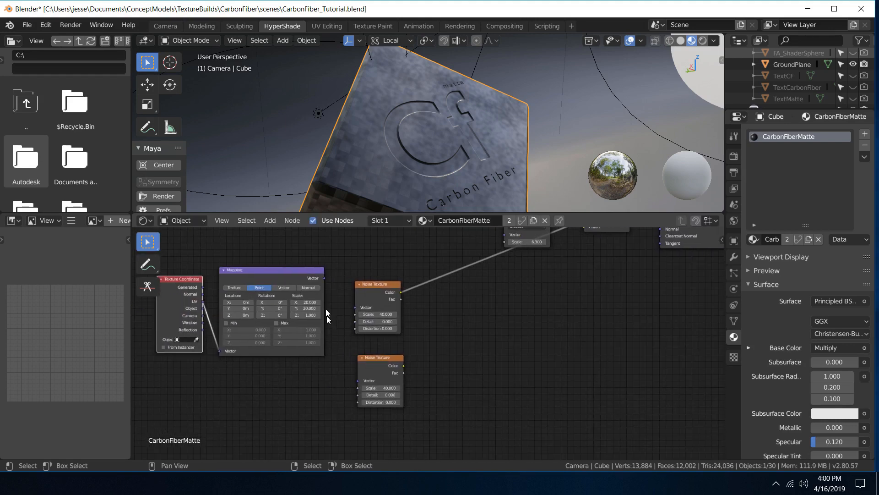
{"action": "left_click_drag", "start_coordinate": [327, 279], "coordinate": [355, 309]}
Step: Duplicate the lower Texture Coordinate and Mapping pair below itself and connect the new Mapping output to the second Noise Texture's Vector input
{"action": "scroll", "coordinate": [299, 376], "scroll_direction": "down", "scroll_amount": 2}
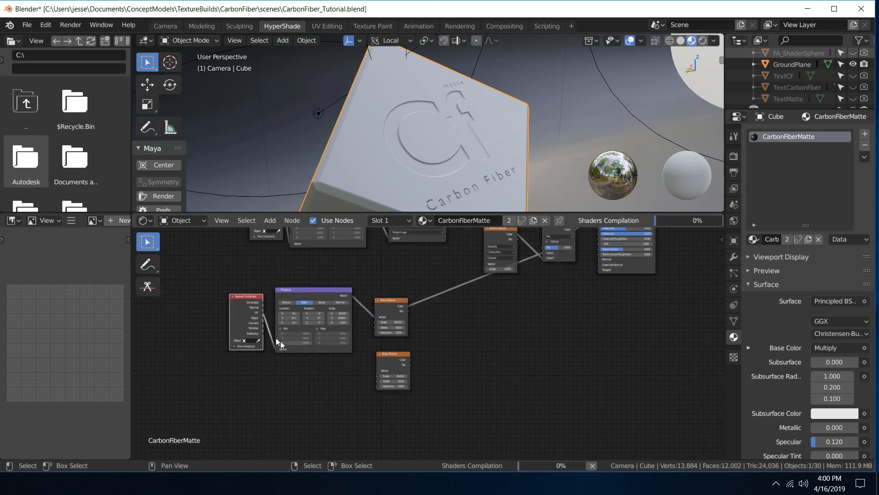
{"action": "left_click_drag", "start_coordinate": [207, 266], "coordinate": [365, 358]}
{"action": "key", "text": "ctrl+v"}
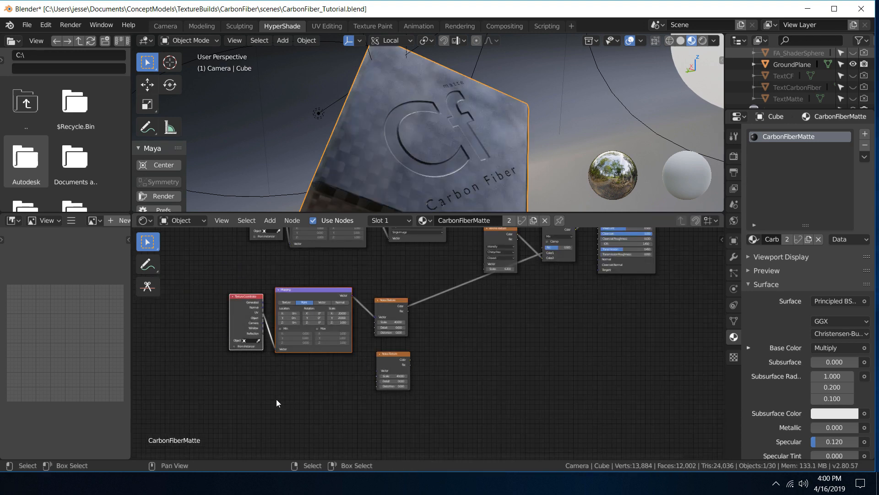
{"action": "left_click_drag", "start_coordinate": [255, 296], "coordinate": [241, 378]}
{"action": "left_click_drag", "start_coordinate": [317, 290], "coordinate": [376, 372]}
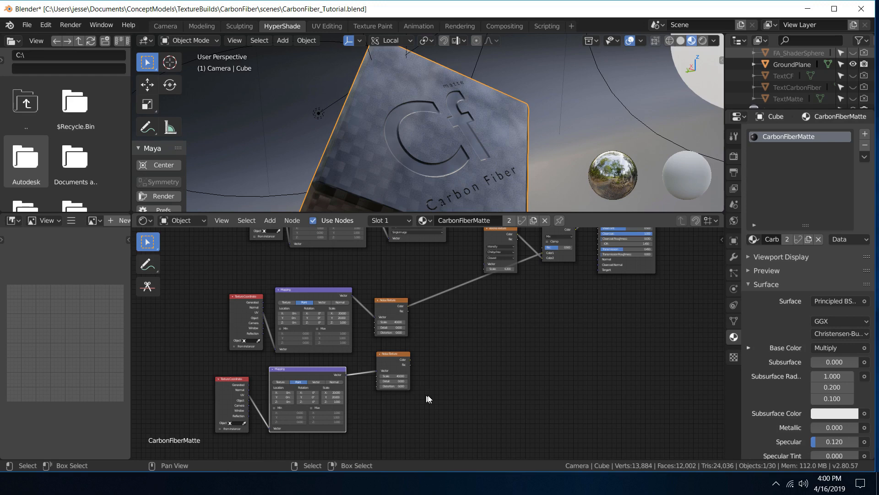
{"action": "scroll", "coordinate": [426, 394], "scroll_direction": "up", "scroll_amount": 2}
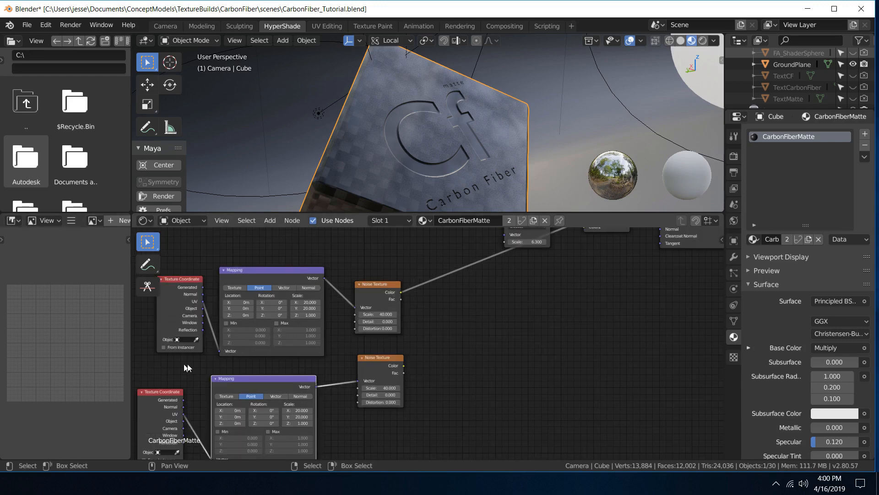
Step: Set the Mapping scale of the upper Noise Texture to X 200 and Y 1
{"action": "scroll", "coordinate": [303, 301], "scroll_direction": "up", "scroll_amount": 3}
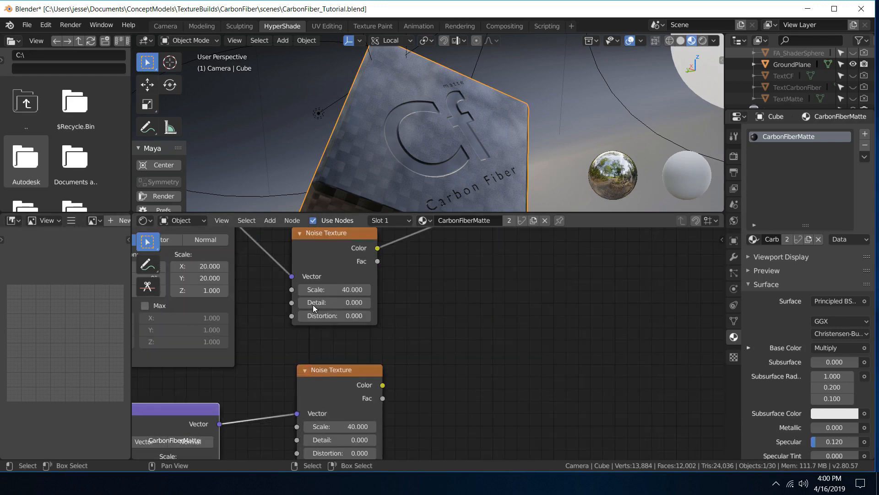
{"action": "scroll", "coordinate": [312, 304], "scroll_direction": "down", "scroll_amount": 1}
{"action": "middle_click_drag", "start_coordinate": [277, 301], "coordinate": [401, 323]}
{"action": "scroll", "coordinate": [408, 334], "scroll_direction": "up", "scroll_amount": 3}
{"action": "left_click", "coordinate": [386, 262]}
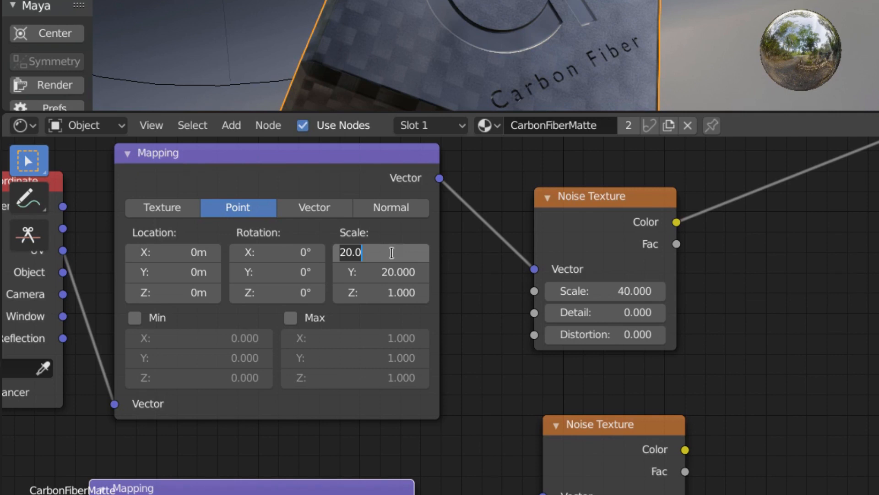
{"action": "type", "text": "200"}
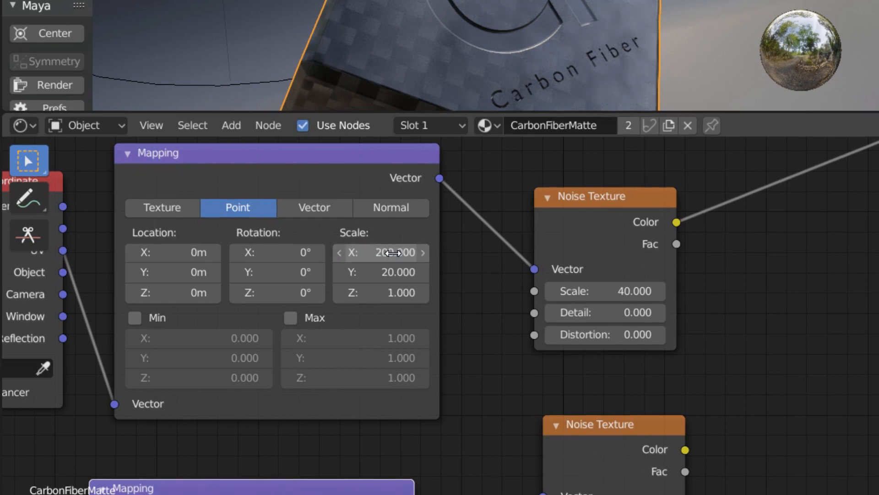
{"action": "key", "text": "Return"}
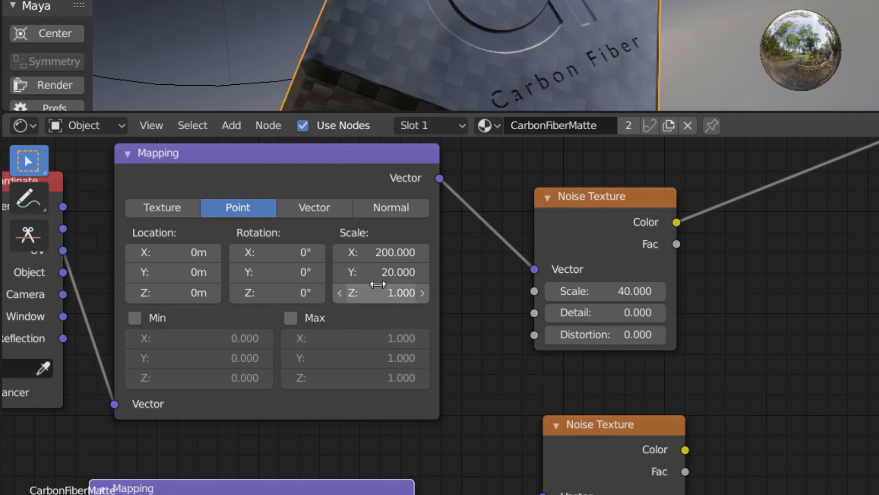
{"action": "left_click", "coordinate": [391, 277]}
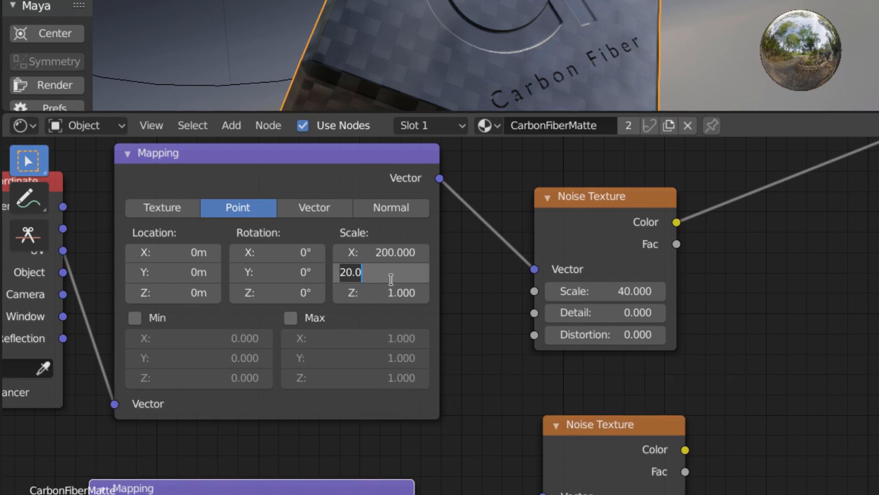
{"action": "type", "text": "1"}
{"action": "key", "text": "Return"}
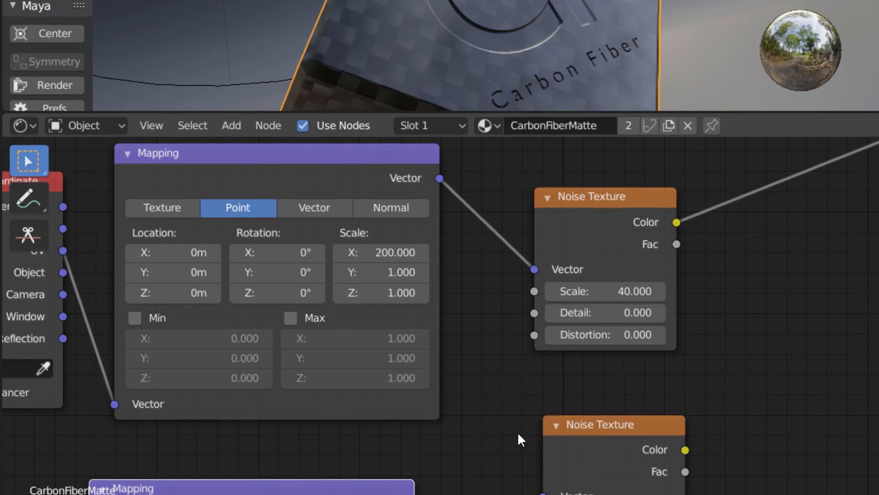
Step: Set the Mapping scale of the lower Noise Texture to X 1 and Y 200
{"action": "middle_click_drag", "start_coordinate": [521, 439], "coordinate": [508, 147]}
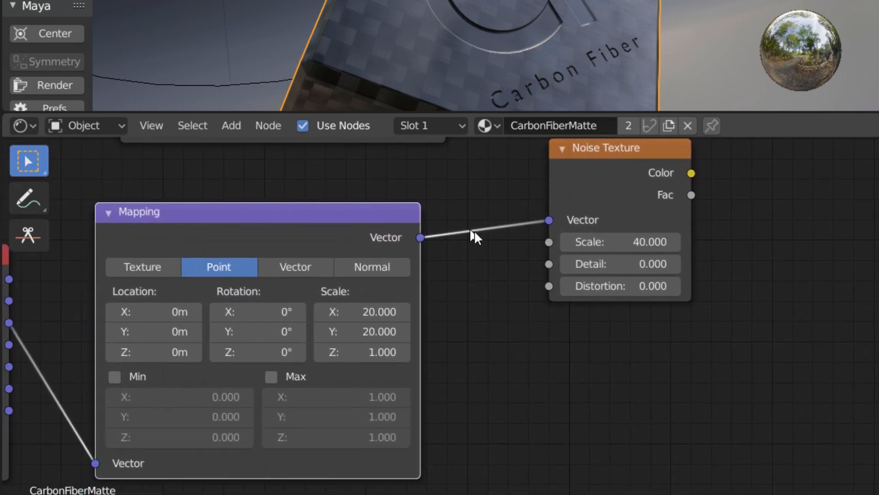
{"action": "left_click", "coordinate": [377, 310]}
{"action": "type", "text": "1"}
{"action": "key", "text": "Return"}
{"action": "left_click", "coordinate": [369, 340]}
{"action": "type", "text": "200"}
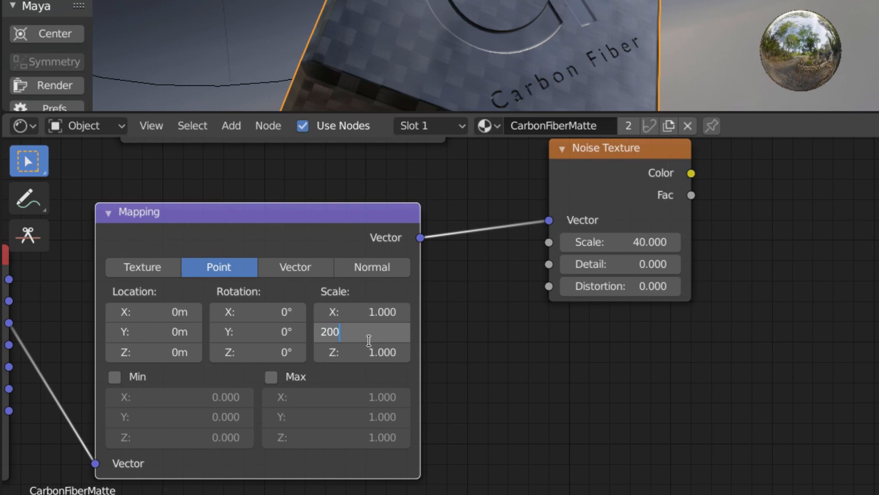
{"action": "key", "text": "Return"}
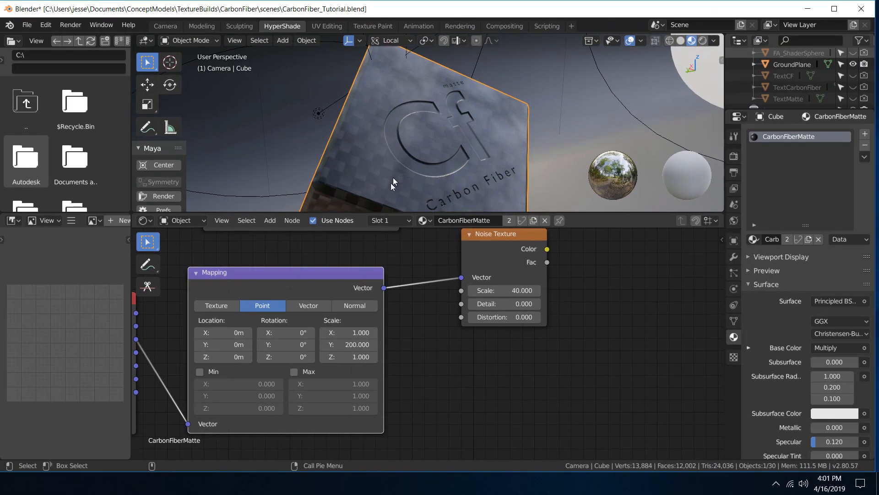
Step: Insert a Mix node on the upper Noise Texture's output link and connect the lower Noise Texture's Color to its Color2 input
{"action": "middle_click_drag", "start_coordinate": [610, 319], "coordinate": [432, 388]}
{"action": "scroll", "coordinate": [432, 389], "scroll_direction": "down", "scroll_amount": 8}
{"action": "scroll", "coordinate": [472, 310], "scroll_direction": "down", "scroll_amount": 3}
{"action": "scroll", "coordinate": [475, 309], "scroll_direction": "up", "scroll_amount": 3}
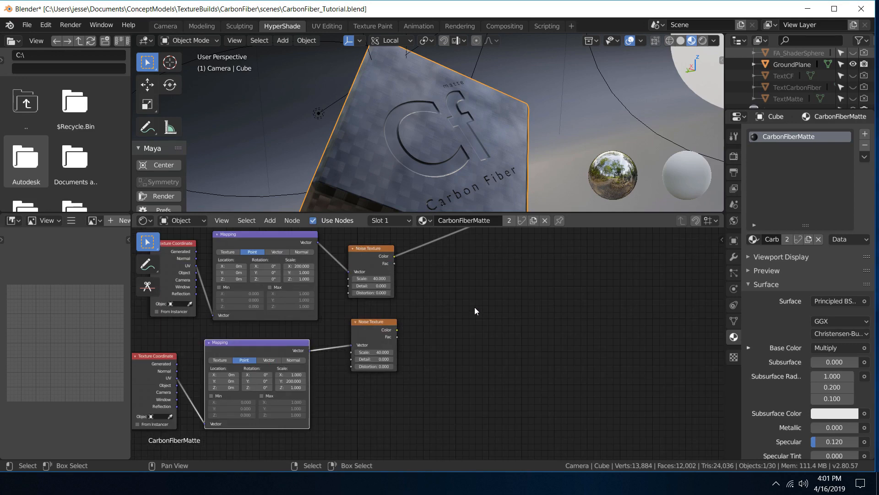
{"action": "middle_click_drag", "start_coordinate": [493, 309], "coordinate": [477, 343]}
{"action": "scroll", "coordinate": [476, 342], "scroll_direction": "down", "scroll_amount": 8}
{"action": "scroll", "coordinate": [444, 339], "scroll_direction": "up", "scroll_amount": 5}
{"action": "middle_click_drag", "start_coordinate": [395, 261], "coordinate": [374, 317]}
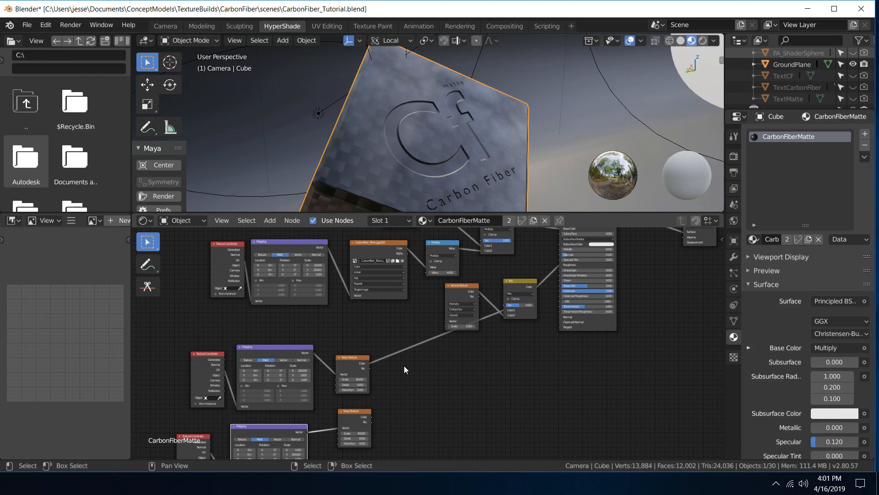
{"action": "scroll", "coordinate": [433, 385], "scroll_direction": "up", "scroll_amount": 3}
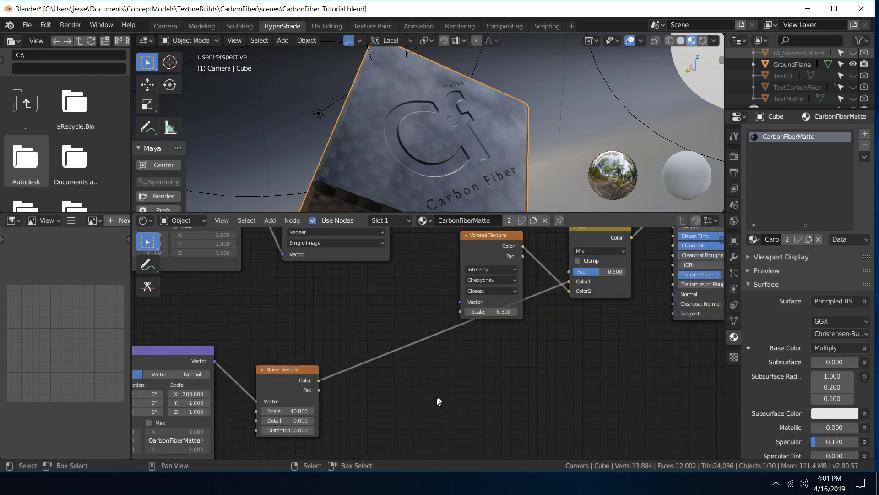
{"action": "middle_click_drag", "start_coordinate": [438, 395], "coordinate": [475, 303]}
{"action": "scroll", "coordinate": [475, 303], "scroll_direction": "down", "scroll_amount": 3}
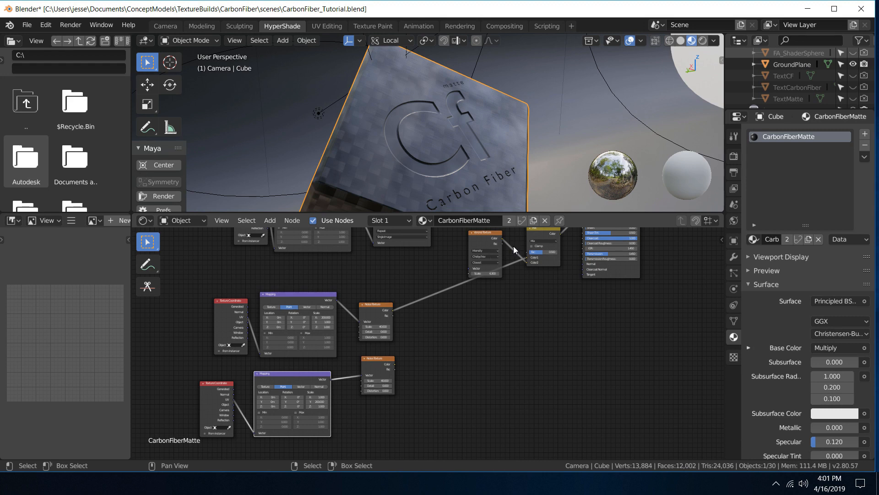
{"action": "key", "text": "shift+a"}
{"action": "left_click", "coordinate": [453, 323]}
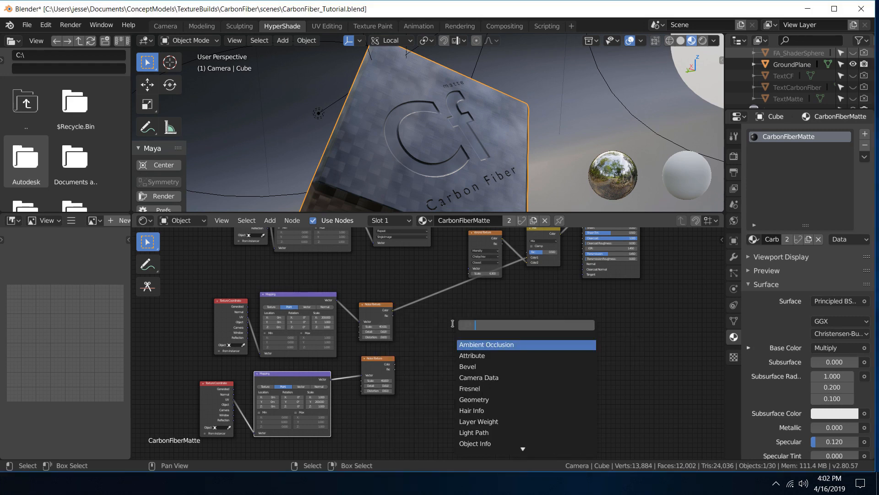
{"action": "type", "text": "mix"}
{"action": "left_click", "coordinate": [472, 355]}
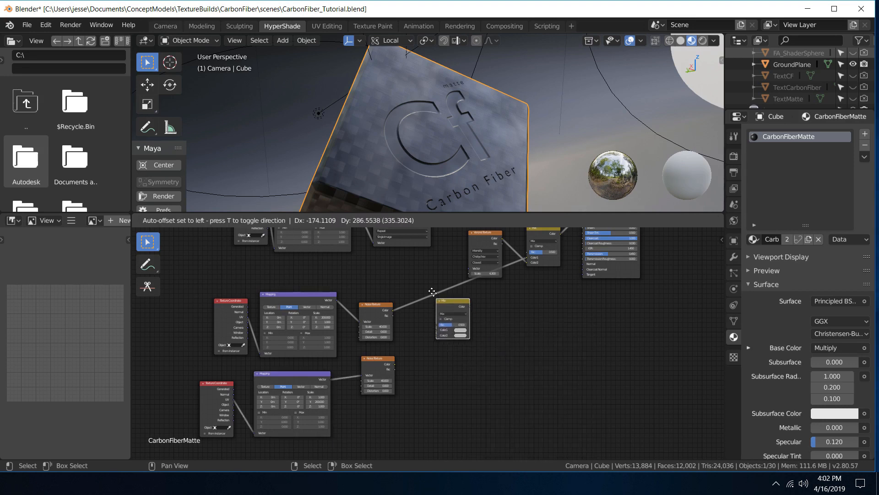
{"action": "left_click", "coordinate": [428, 273]}
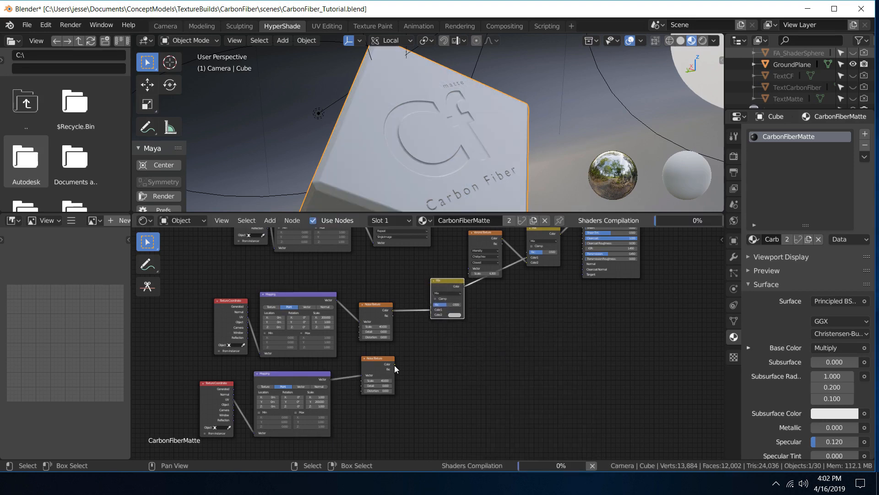
{"action": "left_click_drag", "start_coordinate": [394, 365], "coordinate": [433, 316]}
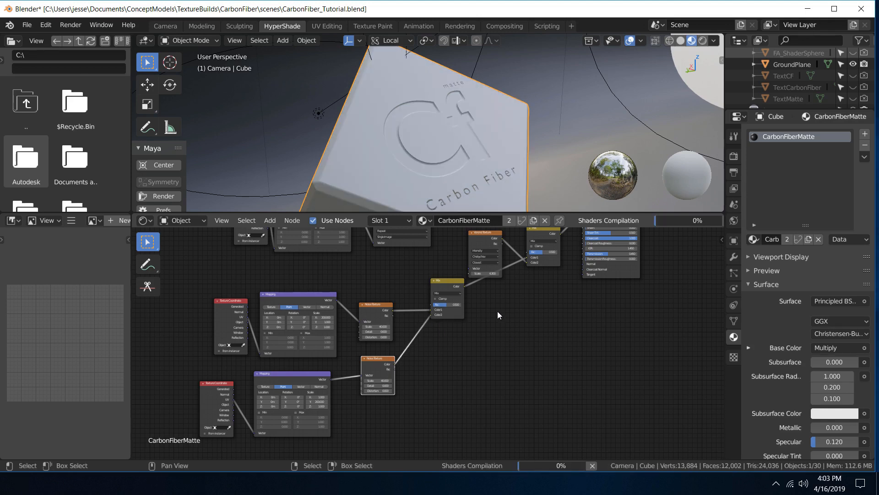
Step: Move the noise Mix node down and insert a Math node on the link between it and the Mix node feeding the roughness
{"action": "scroll", "coordinate": [526, 315], "scroll_direction": "up", "scroll_amount": 2}
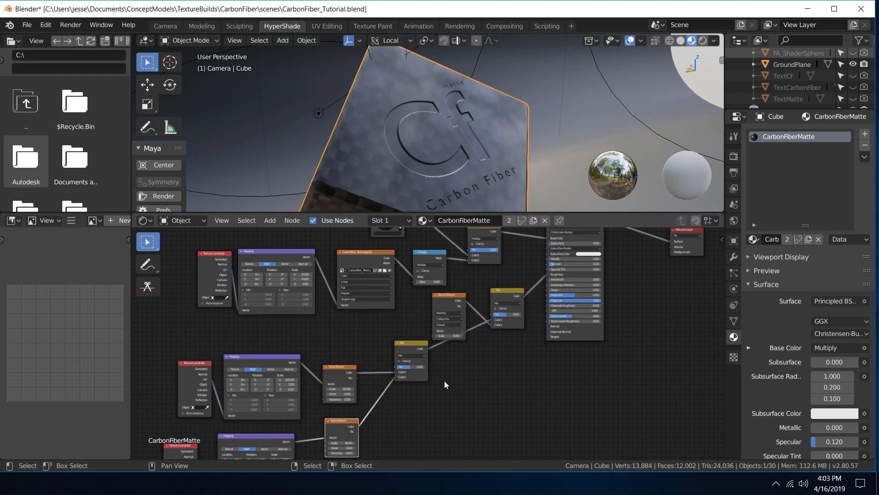
{"action": "scroll", "coordinate": [438, 373], "scroll_direction": "up", "scroll_amount": 2}
{"action": "scroll", "coordinate": [428, 350], "scroll_direction": "down", "scroll_amount": 2}
{"action": "left_click_drag", "start_coordinate": [408, 344], "coordinate": [403, 380]}
{"action": "key", "text": "shift+a"}
{"action": "left_click", "coordinate": [488, 335]}
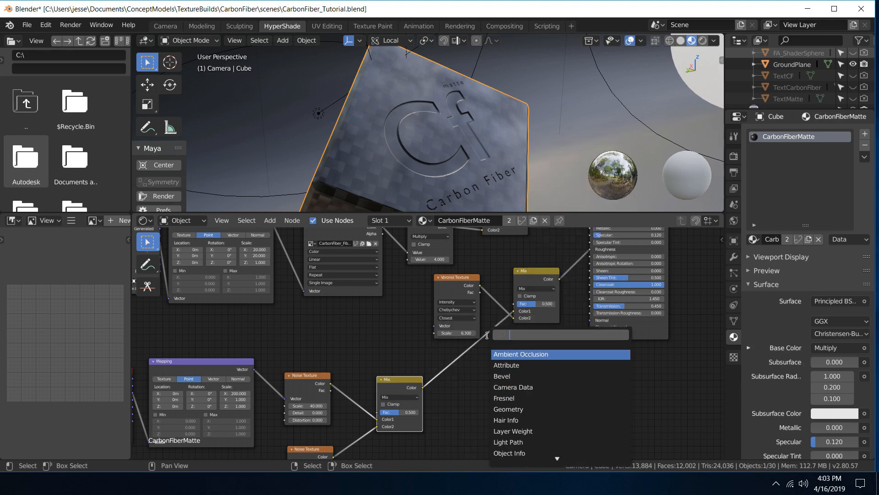
{"action": "type", "text": "math"}
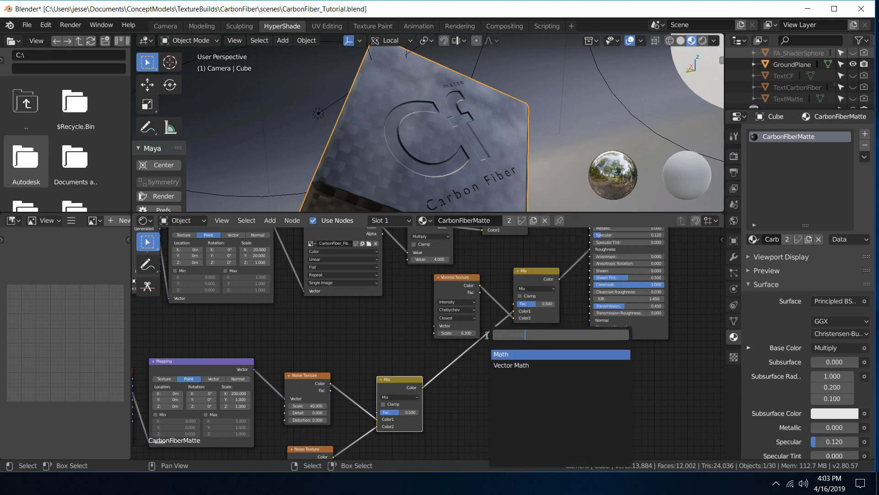
{"action": "left_click", "coordinate": [506, 354]}
{"action": "left_click", "coordinate": [439, 352]}
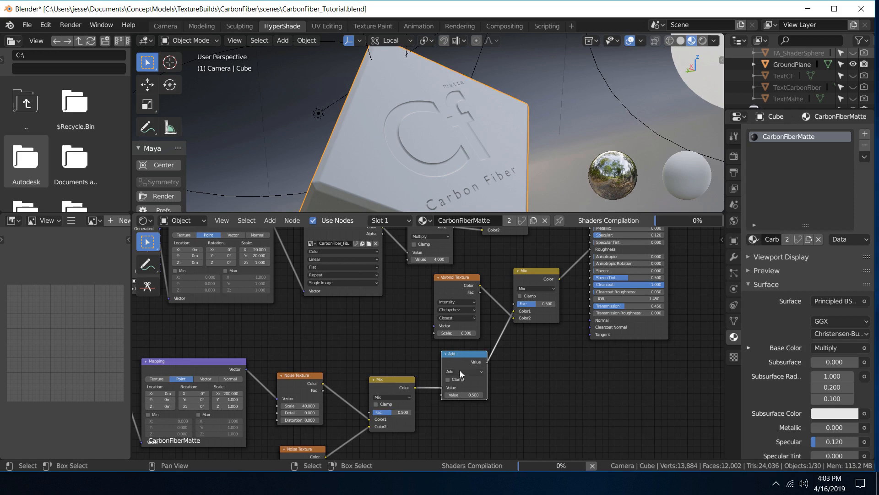
Step: Set the new Math node's operation to Multiply with a value of 0.8
{"action": "left_click", "coordinate": [460, 371]}
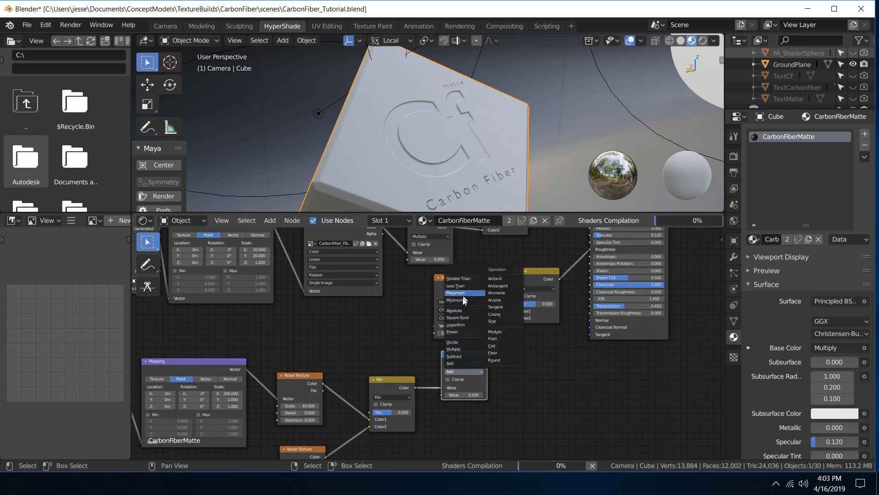
{"action": "left_click", "coordinate": [460, 349]}
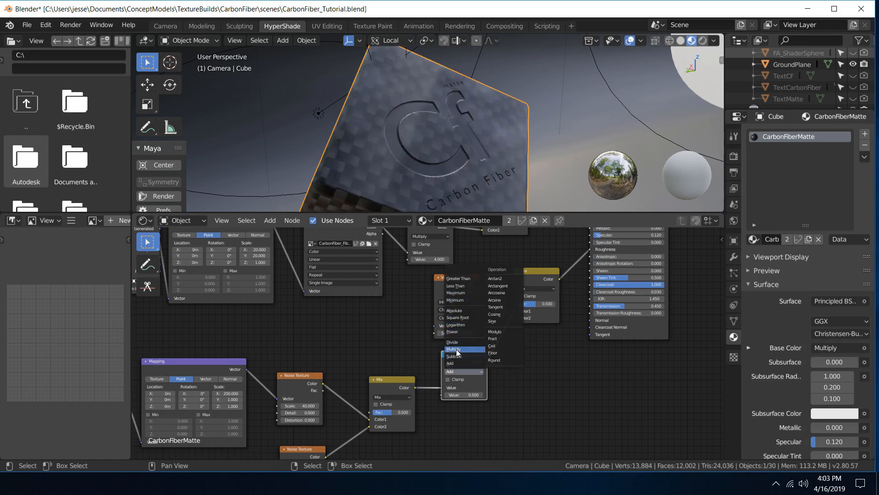
{"action": "left_click", "coordinate": [471, 394]}
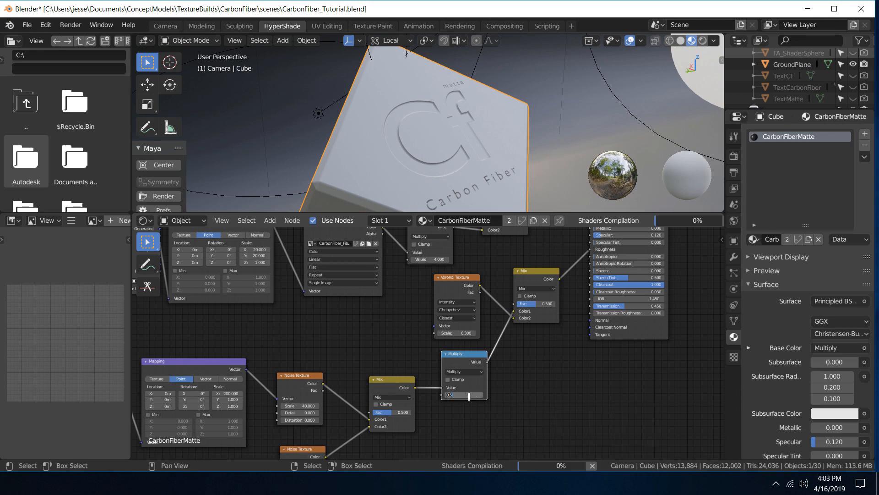
{"action": "key", "text": "Return"}
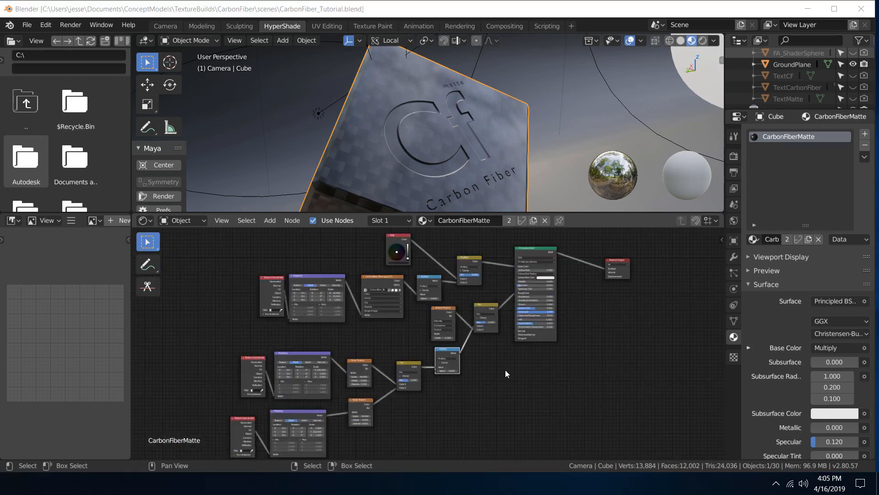
Step: Add a Bump node beside the noise Multiply node and connect its Normal output to the Principled BSDF's Normal input
{"action": "scroll", "coordinate": [505, 370], "scroll_direction": "down", "scroll_amount": 2}
{"action": "scroll", "coordinate": [505, 370], "scroll_direction": "up", "scroll_amount": 2}
{"action": "scroll", "coordinate": [504, 369], "scroll_direction": "up", "scroll_amount": 2}
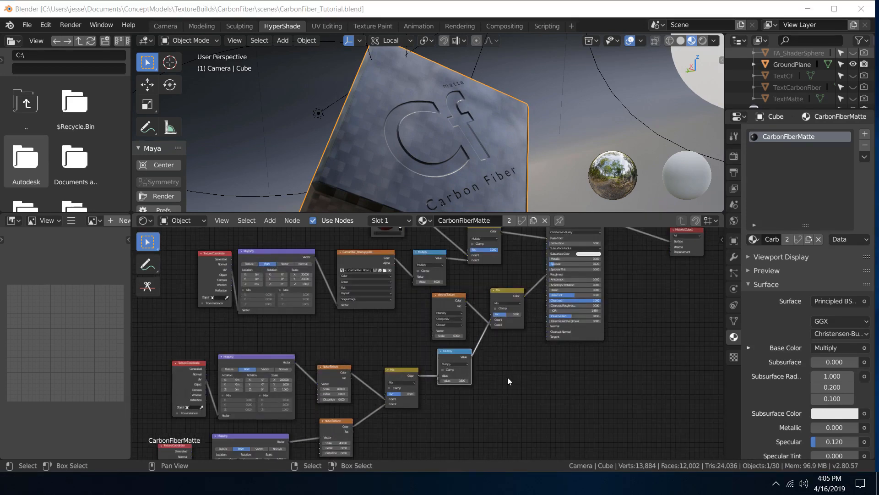
{"action": "middle_click_drag", "start_coordinate": [519, 383], "coordinate": [415, 375]}
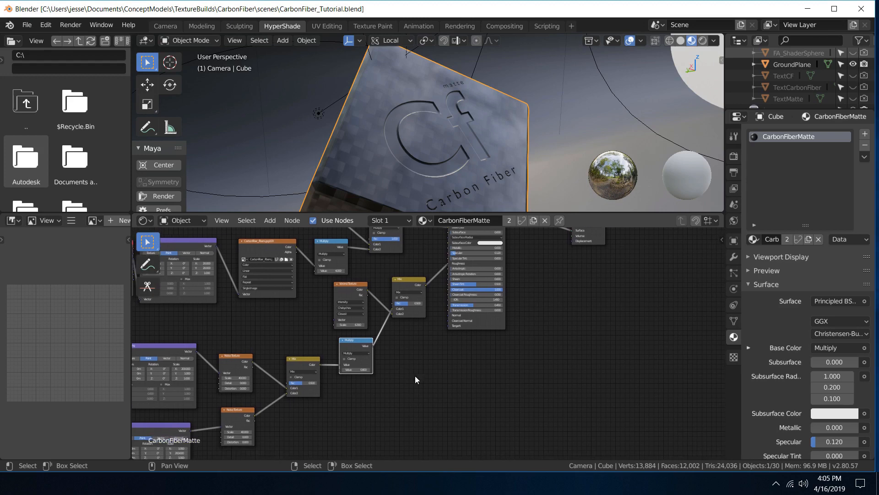
{"action": "key", "text": "shift+a"}
{"action": "left_click", "coordinate": [387, 338]}
{"action": "type", "text": "bump"}
{"action": "key", "text": "Return"}
{"action": "left_click", "coordinate": [386, 360]}
{"action": "scroll", "coordinate": [425, 366], "scroll_direction": "up", "scroll_amount": 2}
{"action": "mouse_move", "coordinate": [421, 360]}
{"action": "left_mouse_down"}
{"action": "mouse_move", "coordinate": [458, 330]}
{"action": "mouse_move", "coordinate": [456, 306]}
{"action": "left_mouse_up"}
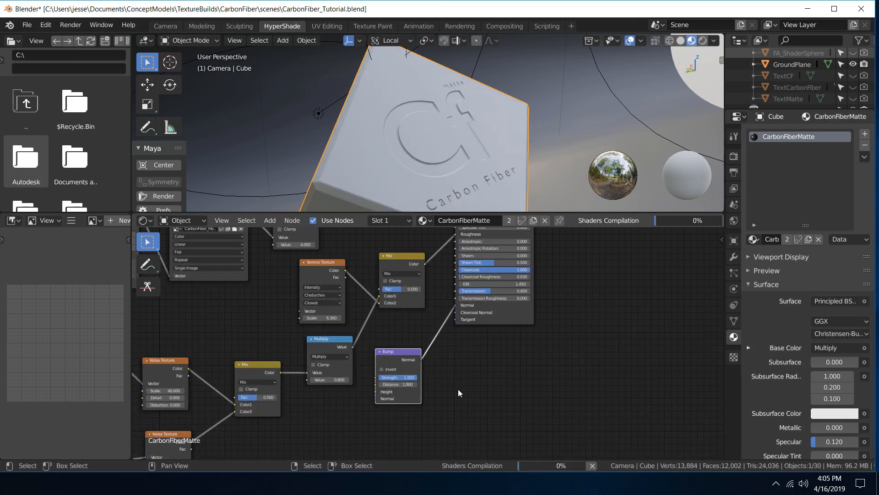
Step: Connect the carbon fiber image texture's Color output to the Bump node's Height and move the Bump node slightly right
{"action": "scroll", "coordinate": [419, 403], "scroll_direction": "down", "scroll_amount": 2}
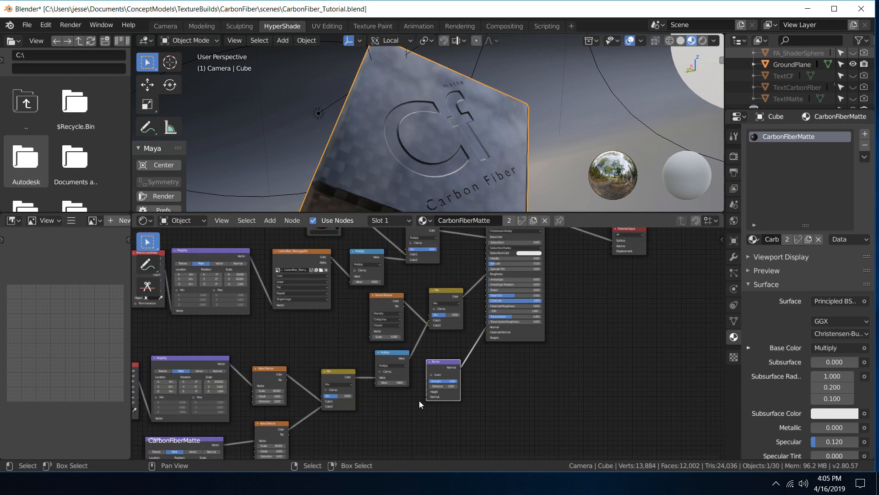
{"action": "scroll", "coordinate": [266, 279], "scroll_direction": "up", "scroll_amount": 3}
{"action": "scroll", "coordinate": [265, 280], "scroll_direction": "down", "scroll_amount": 3}
{"action": "scroll", "coordinate": [265, 284], "scroll_direction": "up", "scroll_amount": 2}
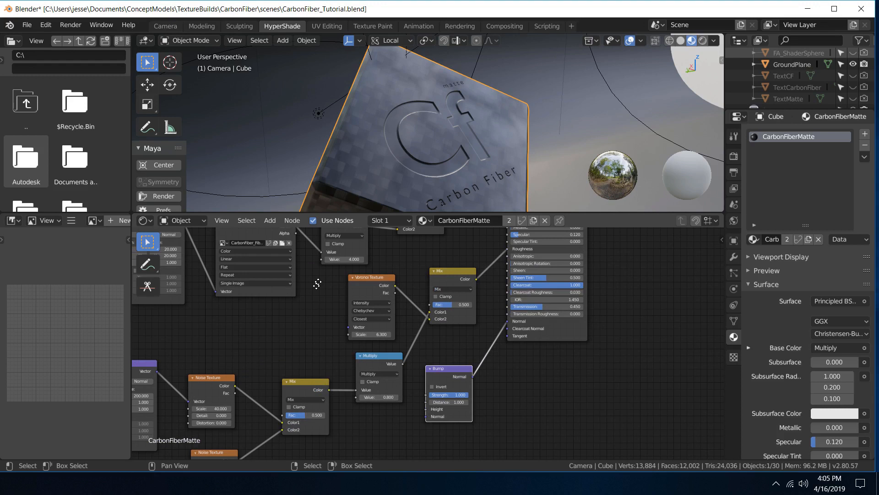
{"action": "middle_click_drag", "start_coordinate": [318, 278], "coordinate": [252, 345]}
{"action": "middle_click_drag", "start_coordinate": [258, 383], "coordinate": [229, 320]}
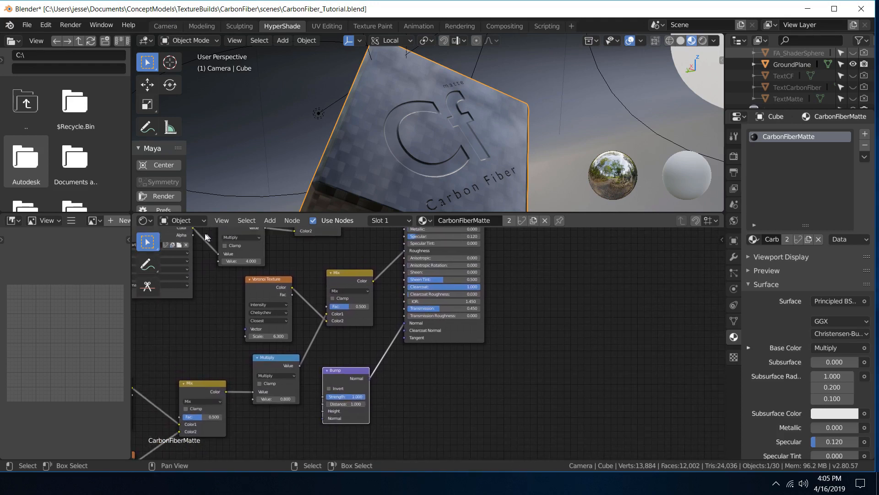
{"action": "left_click_drag", "start_coordinate": [191, 227], "coordinate": [321, 410]}
{"action": "left_click_drag", "start_coordinate": [323, 411], "coordinate": [324, 411]}
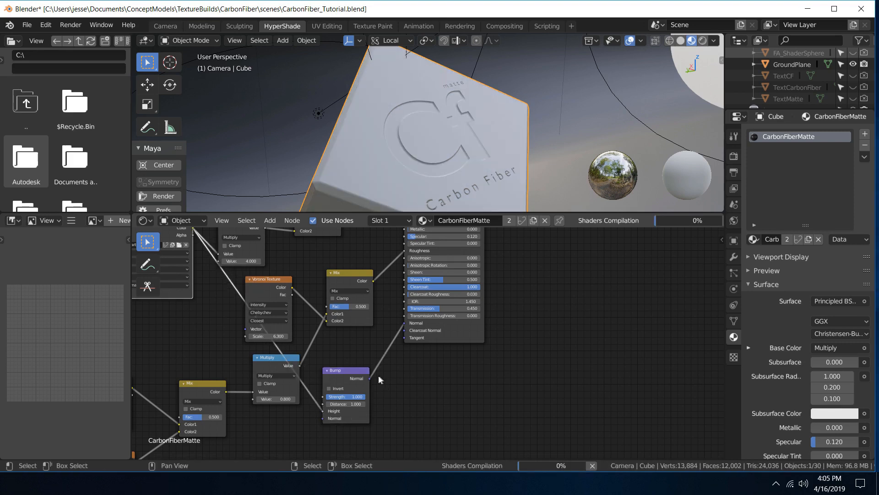
{"action": "key", "text": "g"}
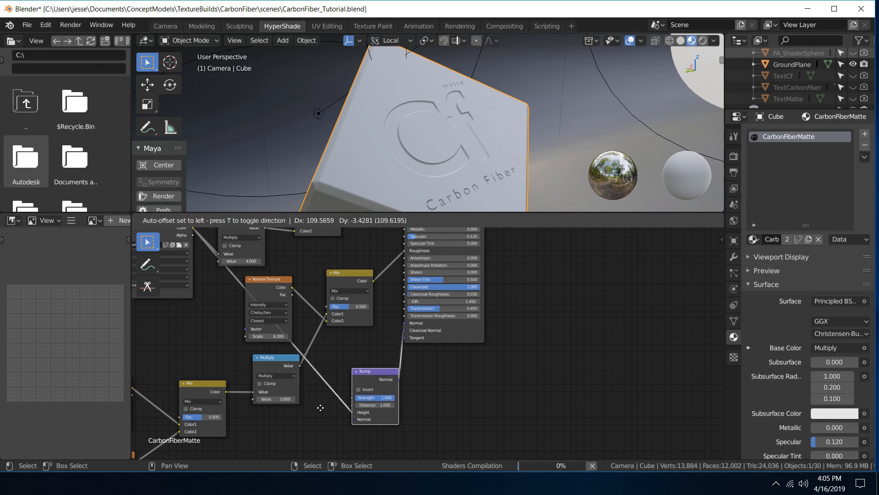
{"action": "left_click", "coordinate": [320, 407]}
Step: Insert a MixRGB node on the link into the Bump node's Height and connect the noise Mix node's Color output to its Color2
{"action": "scroll", "coordinate": [321, 408], "scroll_direction": "down", "scroll_amount": 3}
{"action": "scroll", "coordinate": [320, 407], "scroll_direction": "up", "scroll_amount": 3}
{"action": "middle_click_drag", "start_coordinate": [313, 408], "coordinate": [369, 363]}
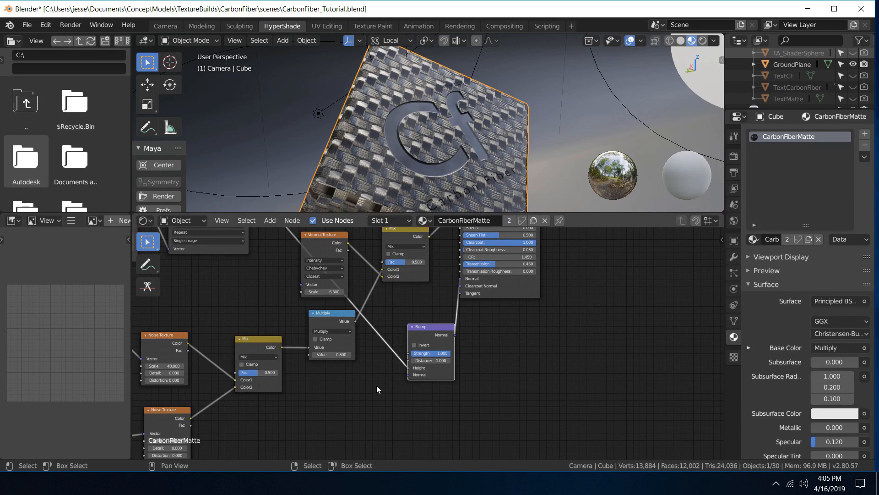
{"action": "key", "text": "shift+a"}
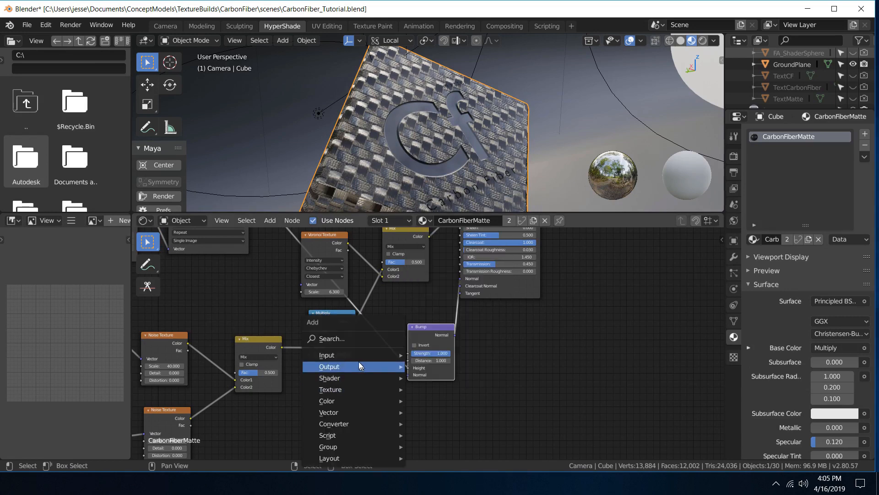
{"action": "left_click", "coordinate": [353, 338]}
{"action": "type", "text": "mix"}
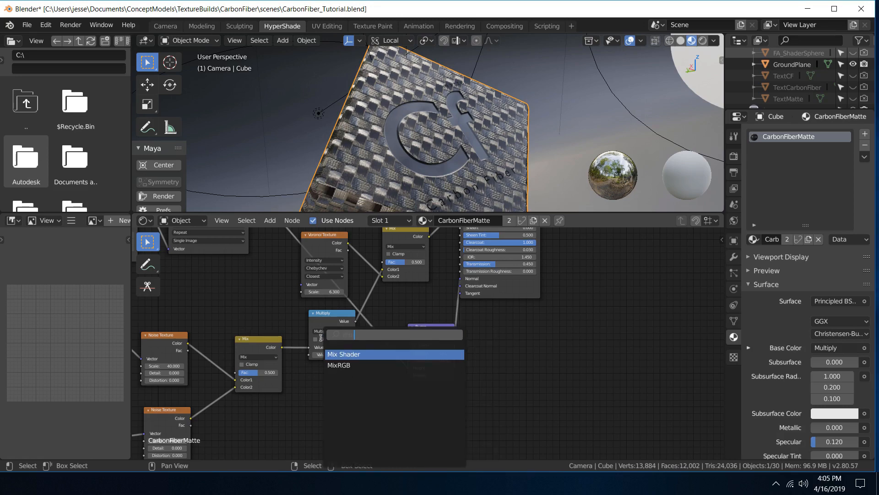
{"action": "left_click", "coordinate": [359, 364]}
{"action": "left_click", "coordinate": [348, 386]}
{"action": "left_click_drag", "start_coordinate": [371, 391], "coordinate": [346, 384]}
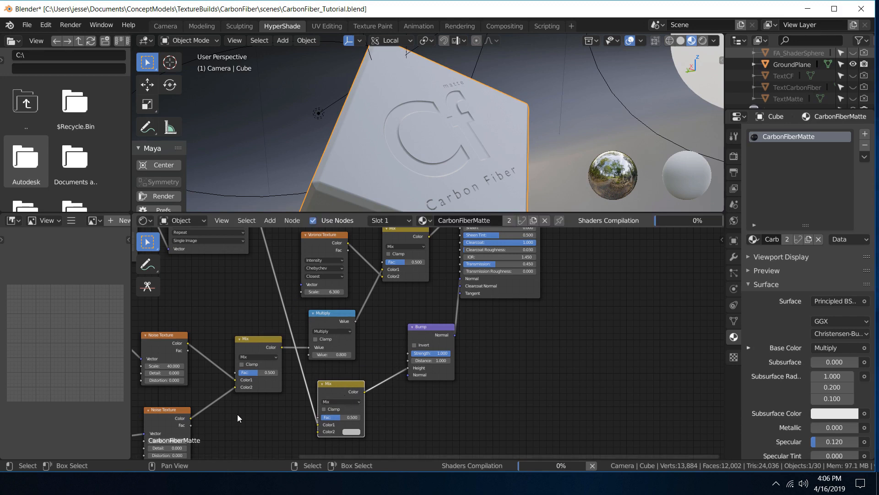
{"action": "middle_click_drag", "start_coordinate": [287, 403], "coordinate": [376, 366]}
{"action": "left_click_drag", "start_coordinate": [344, 303], "coordinate": [410, 394]}
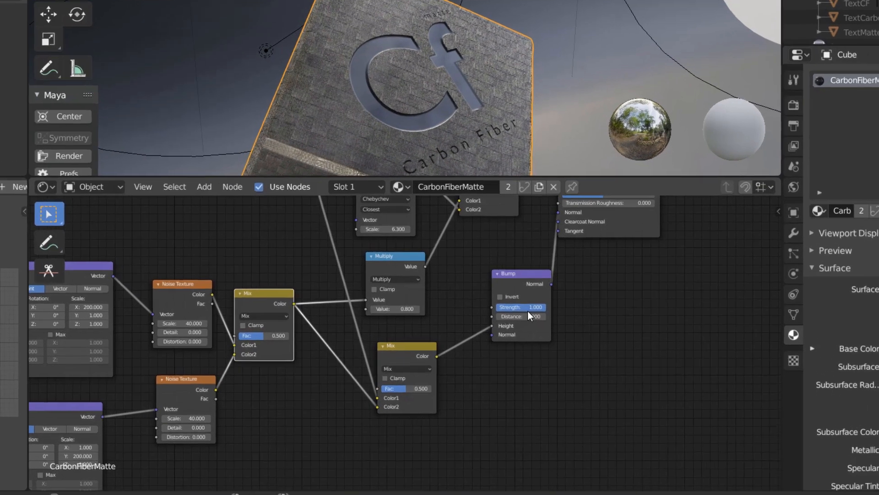
Step: Set the Bump node's Strength to 0.4 and Distance to 0.004
{"action": "left_click", "coordinate": [527, 308]}
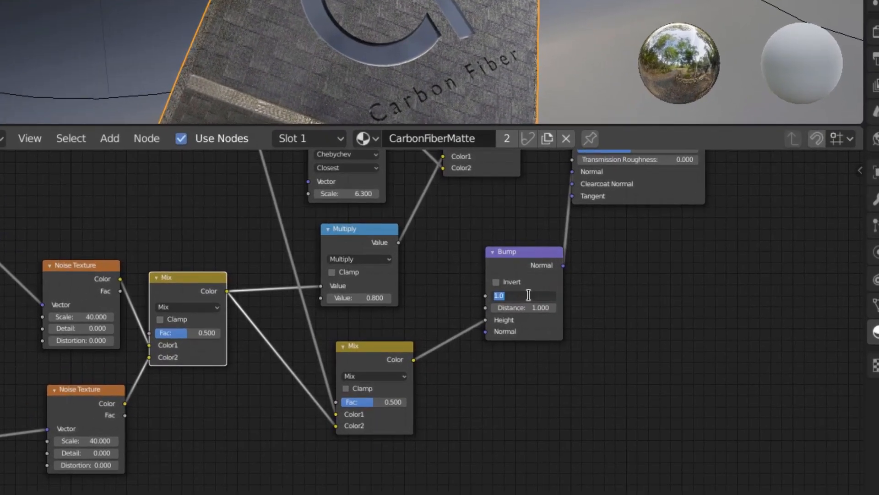
{"action": "type", "text": ".4"}
{"action": "key", "text": "Return"}
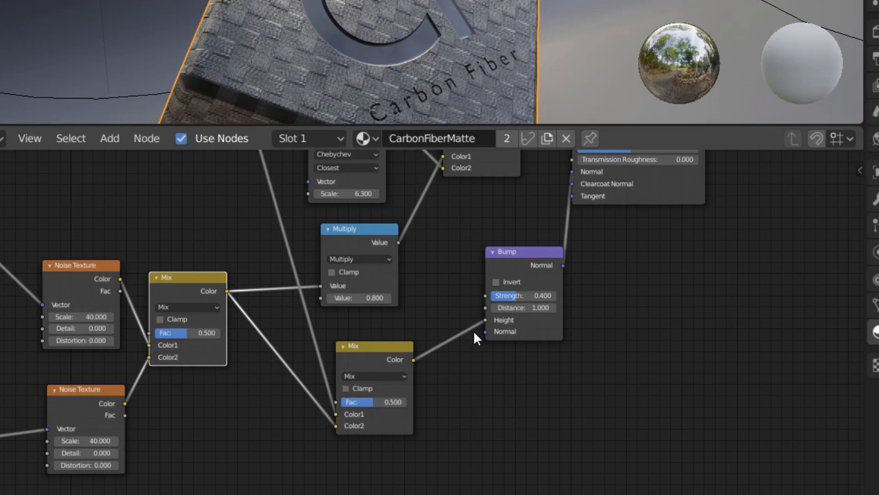
{"action": "left_click", "coordinate": [527, 307]}
{"action": "type", "text": "0"}
{"action": "key", "text": "Return"}
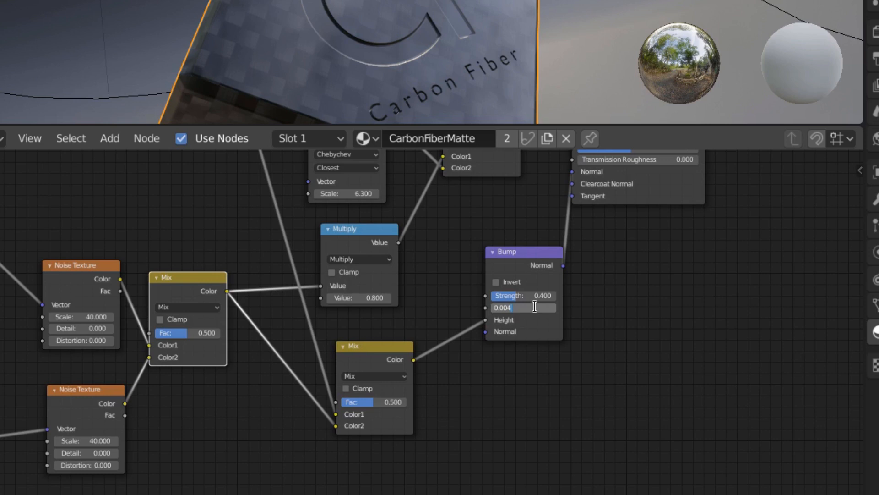
{"action": "key", "text": "Return"}
Step: Insert an Invert node on the link between the carbon fiber image texture and the Mix node feeding the Bump
{"action": "middle_click_drag", "start_coordinate": [238, 246], "coordinate": [291, 422]}
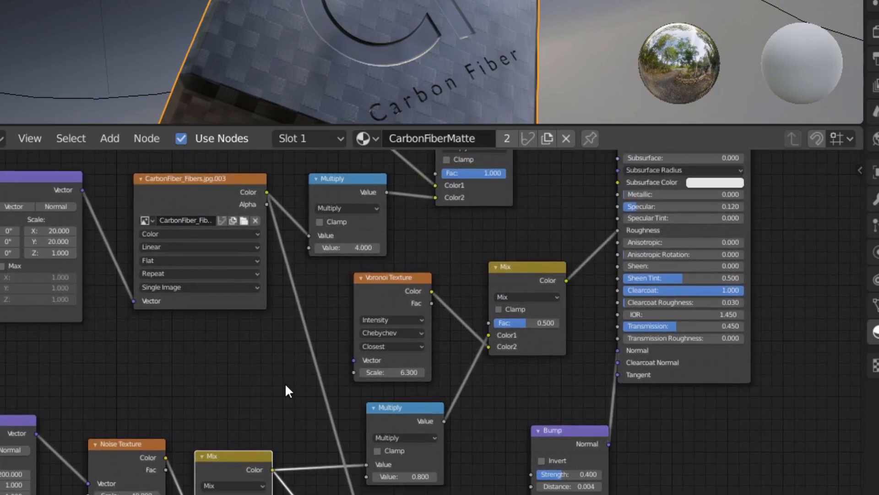
{"action": "key", "text": "shift+a"}
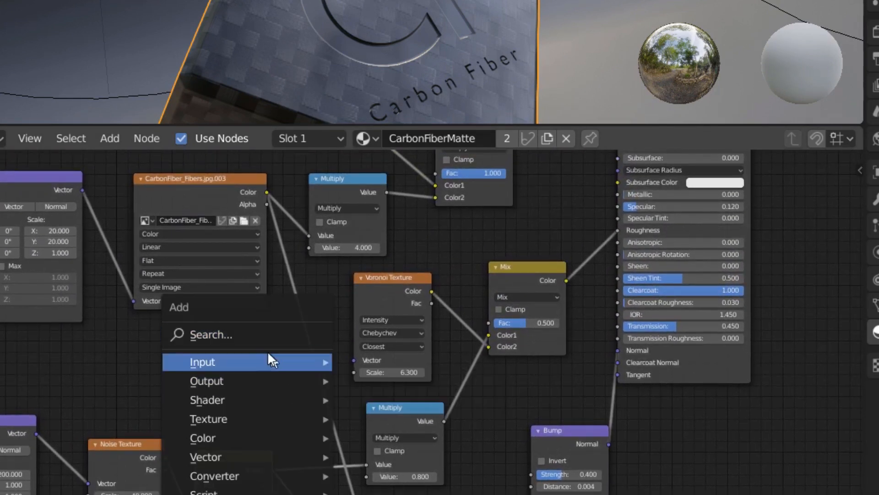
{"action": "left_click", "coordinate": [244, 338]}
{"action": "type", "text": "inv"}
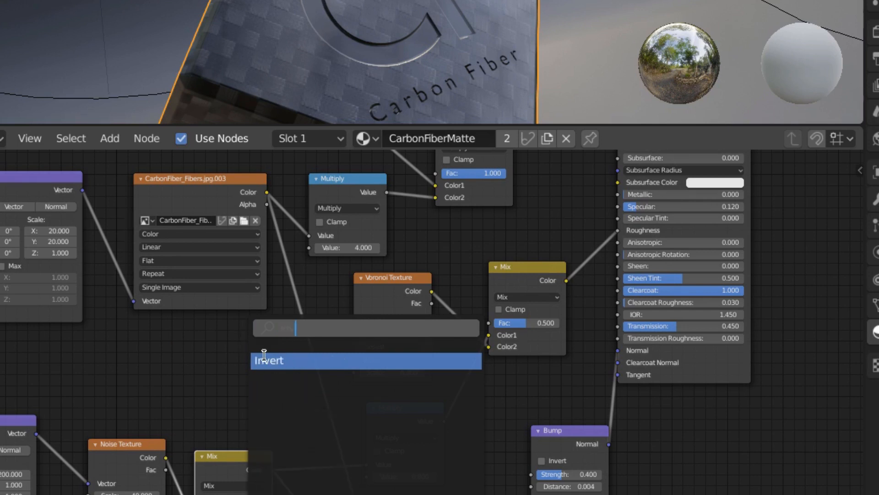
{"action": "left_click", "coordinate": [263, 360]}
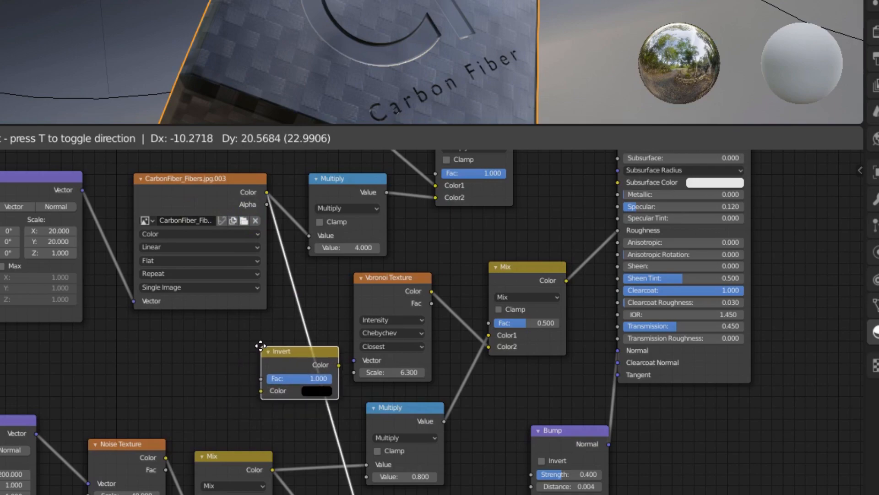
{"action": "left_click", "coordinate": [260, 346]}
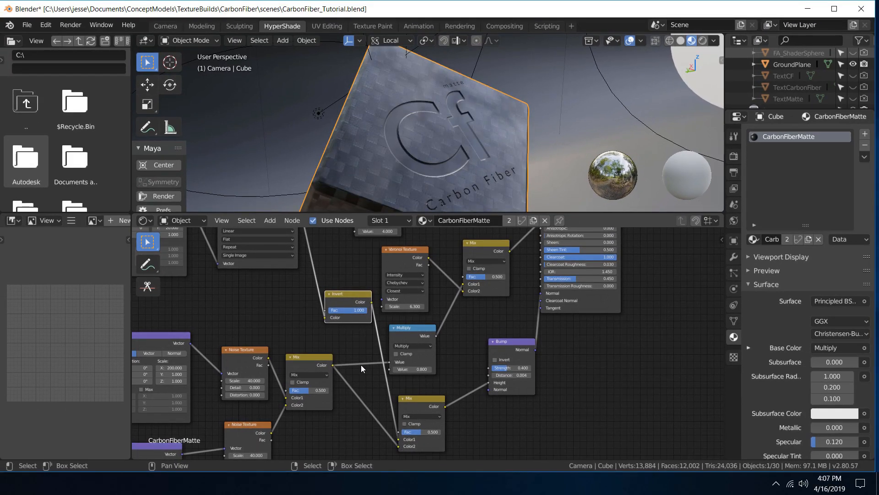
Step: Set the Fac of the Mix node feeding the Principled BSDF's Roughness to 0.240
{"action": "key", "text": "Home"}
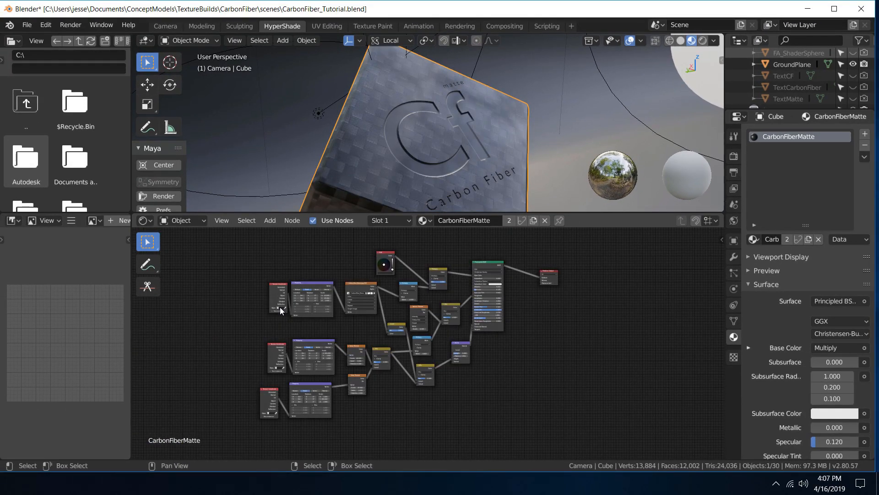
{"action": "scroll", "coordinate": [362, 322], "scroll_direction": "up", "scroll_amount": 2}
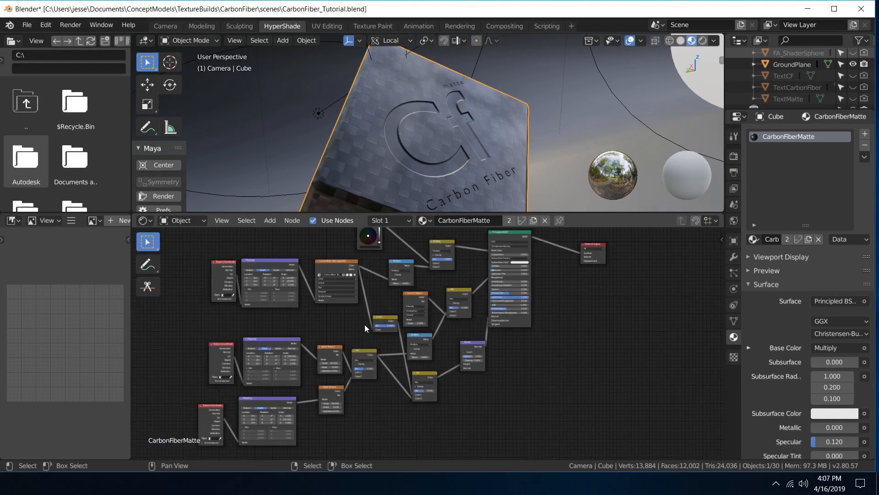
{"action": "scroll", "coordinate": [365, 324], "scroll_direction": "up", "scroll_amount": 5}
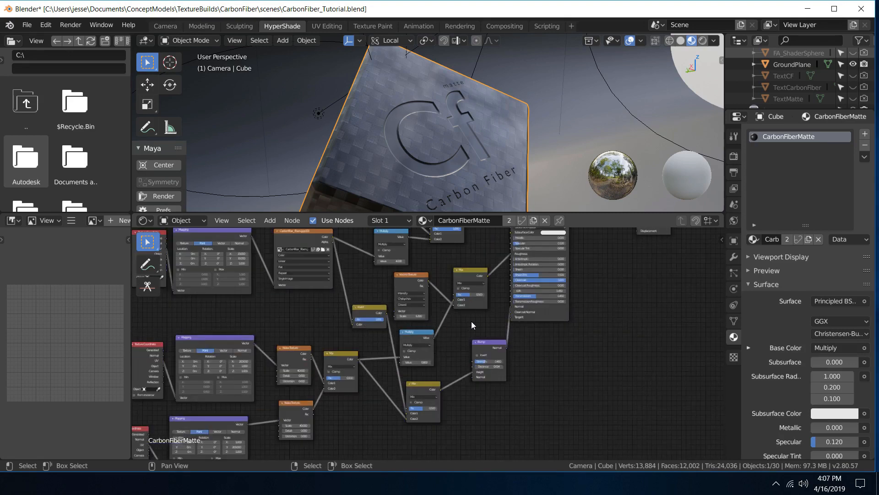
{"action": "scroll", "coordinate": [445, 293], "scroll_direction": "up", "scroll_amount": 3}
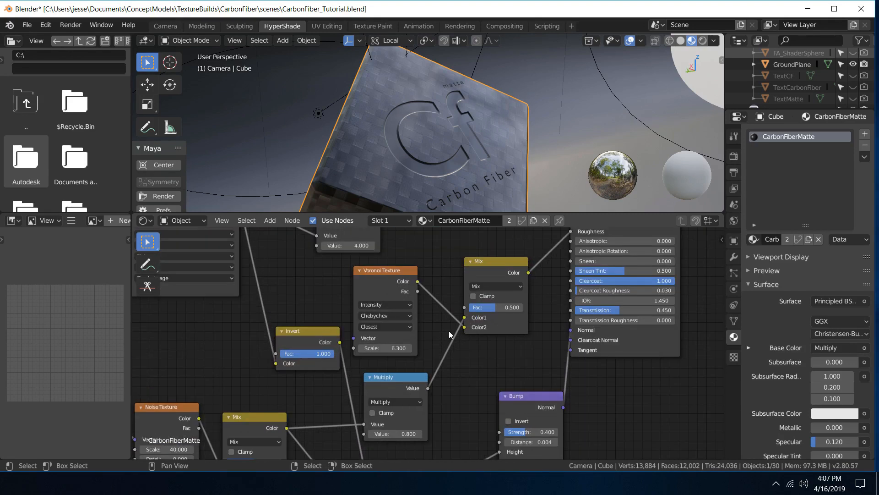
{"action": "middle_click_drag", "start_coordinate": [540, 287], "coordinate": [484, 321]}
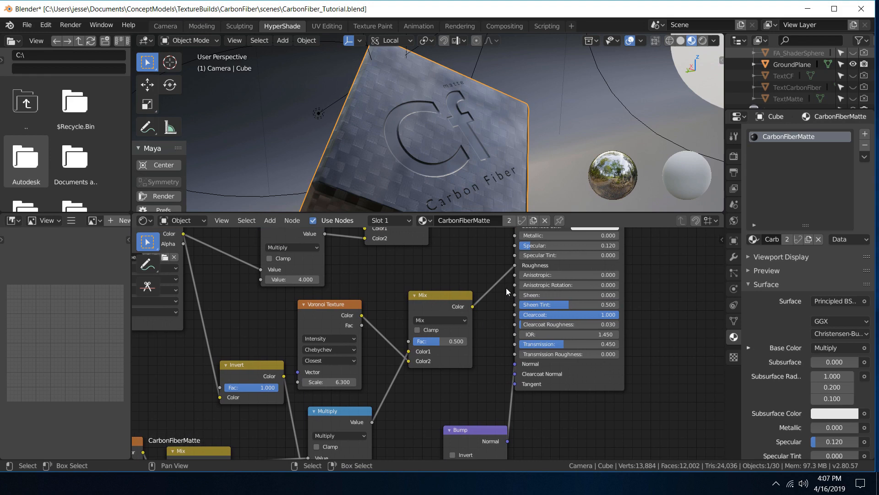
{"action": "left_click_drag", "start_coordinate": [440, 343], "coordinate": [426, 342]}
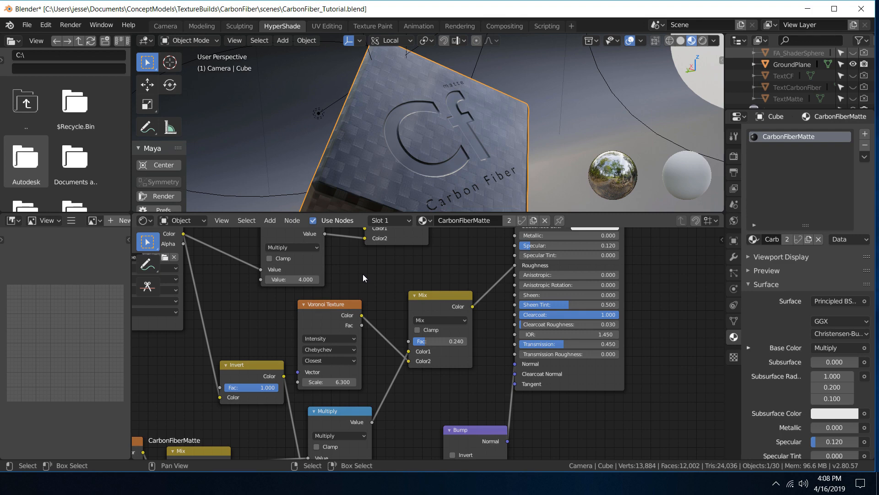
Step: Render the scene, inspect the carbon fiber cube in the result, and minimize the render window
{"action": "key", "text": "F12"}
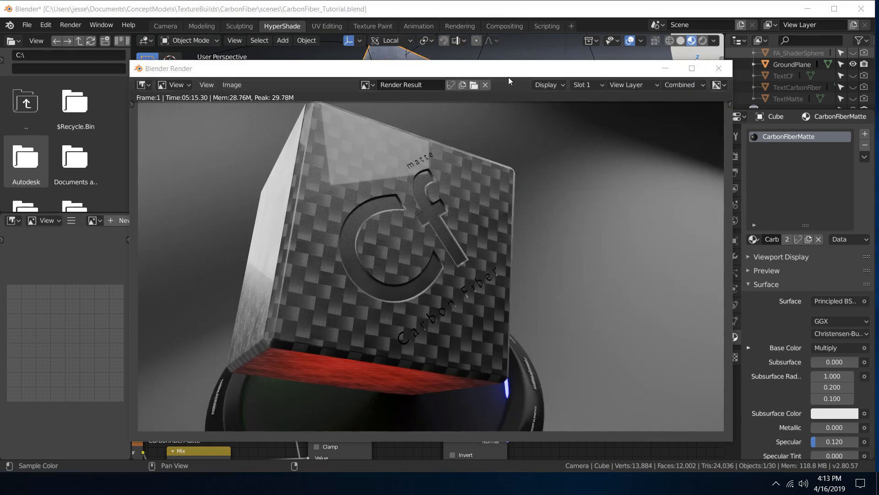
{"action": "mouse_move", "coordinate": [455, 73]}
{"action": "left_mouse_down"}
{"action": "mouse_move", "coordinate": [493, 65]}
{"action": "mouse_move", "coordinate": [468, 72]}
{"action": "left_mouse_up"}
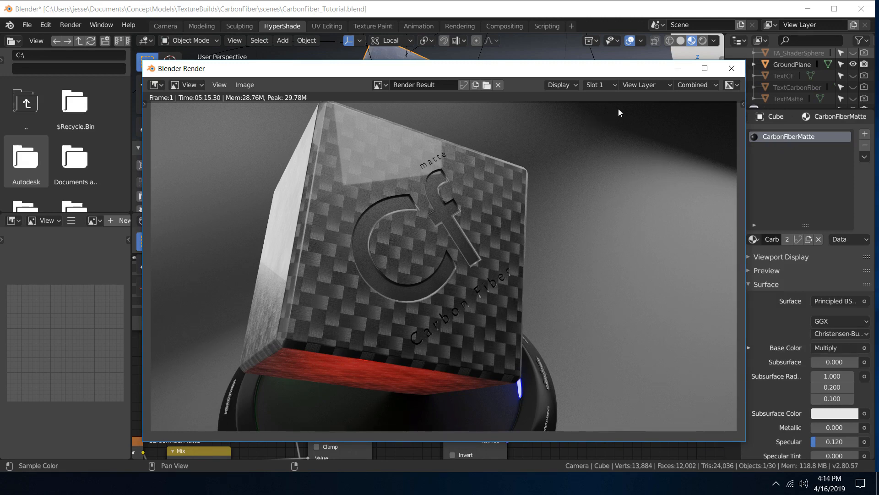
{"action": "left_click", "coordinate": [673, 71]}
Step: Set the Principled BSDF's distribution to Multiscatter GGX
{"action": "scroll", "coordinate": [513, 250], "scroll_direction": "down", "scroll_amount": 8}
{"action": "scroll", "coordinate": [513, 250], "scroll_direction": "up", "scroll_amount": 8}
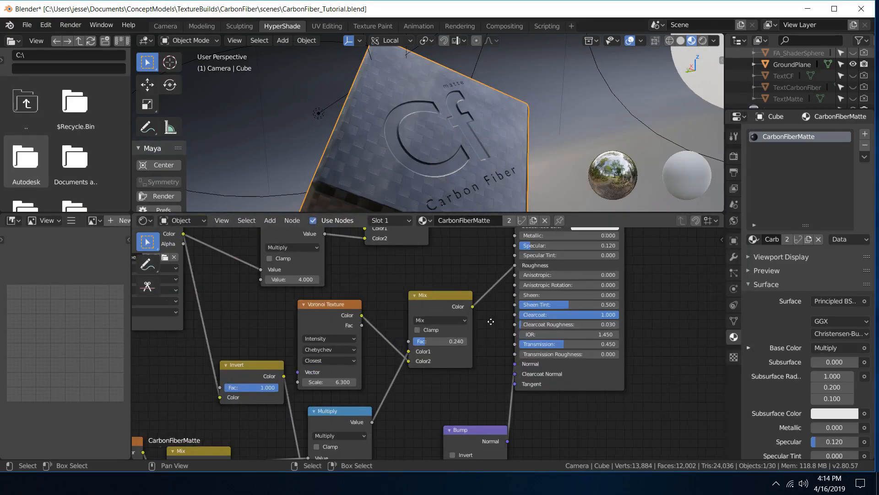
{"action": "middle_click_drag", "start_coordinate": [495, 322], "coordinate": [380, 359]}
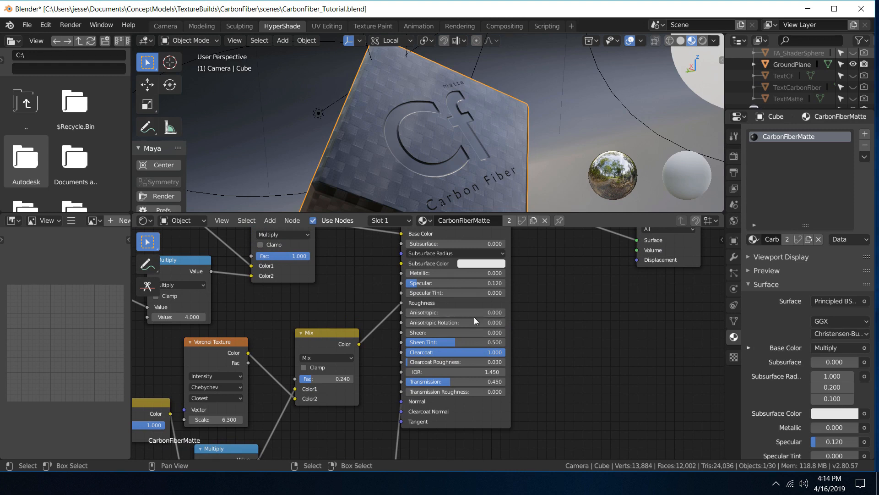
{"action": "middle_click_drag", "start_coordinate": [535, 289], "coordinate": [540, 329]}
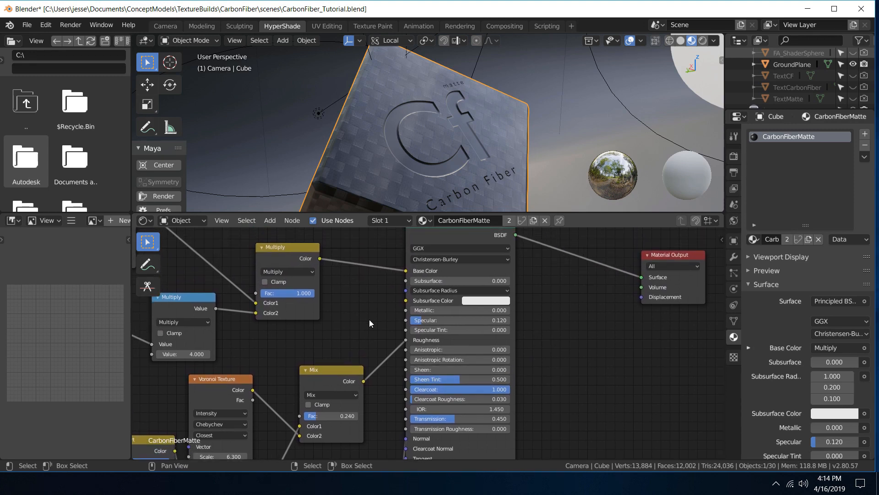
{"action": "left_click", "coordinate": [447, 248]}
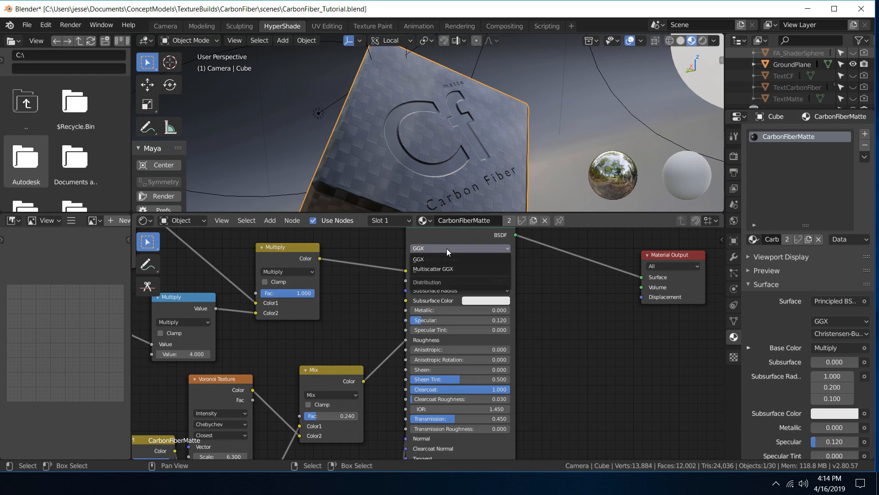
{"action": "left_click", "coordinate": [444, 271]}
Step: Change the RGB node's color from near black to a brighter blue-violet to tint the carbon fiber
{"action": "scroll", "coordinate": [440, 252], "scroll_direction": "up", "scroll_amount": 2}
{"action": "scroll", "coordinate": [441, 252], "scroll_direction": "down", "scroll_amount": 4}
{"action": "middle_click_drag", "start_coordinate": [320, 364], "coordinate": [385, 318]}
{"action": "scroll", "coordinate": [443, 295], "scroll_direction": "down", "scroll_amount": 4}
{"action": "middle_click_drag", "start_coordinate": [315, 372], "coordinate": [353, 349]}
{"action": "scroll", "coordinate": [363, 297], "scroll_direction": "up", "scroll_amount": 4}
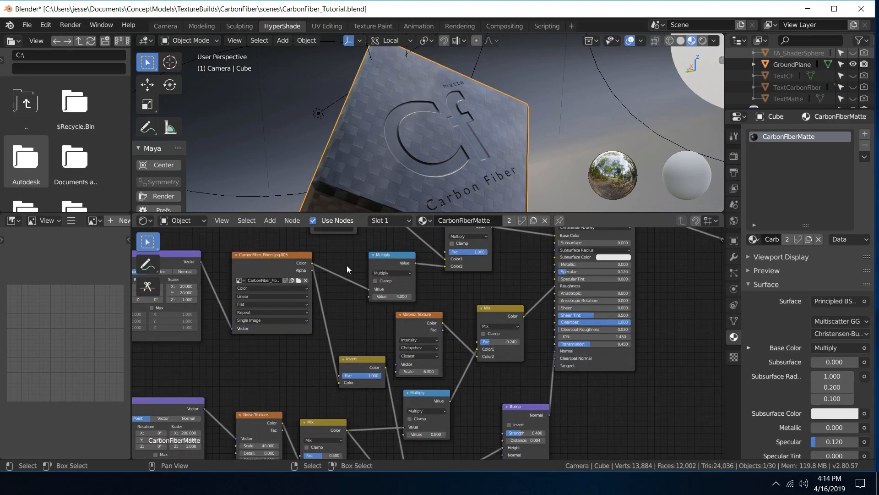
{"action": "middle_click_drag", "start_coordinate": [348, 265], "coordinate": [350, 350]}
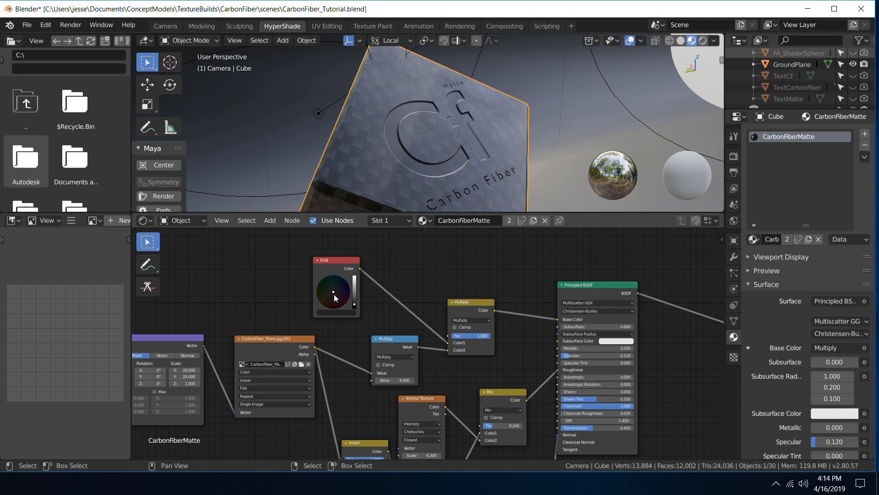
{"action": "mouse_move", "coordinate": [334, 294]}
{"action": "left_mouse_down"}
{"action": "mouse_move", "coordinate": [331, 301]}
{"action": "mouse_move", "coordinate": [354, 298]}
{"action": "mouse_move", "coordinate": [354, 281]}
{"action": "mouse_move", "coordinate": [332, 306]}
{"action": "mouse_move", "coordinate": [340, 287]}
{"action": "left_mouse_up"}
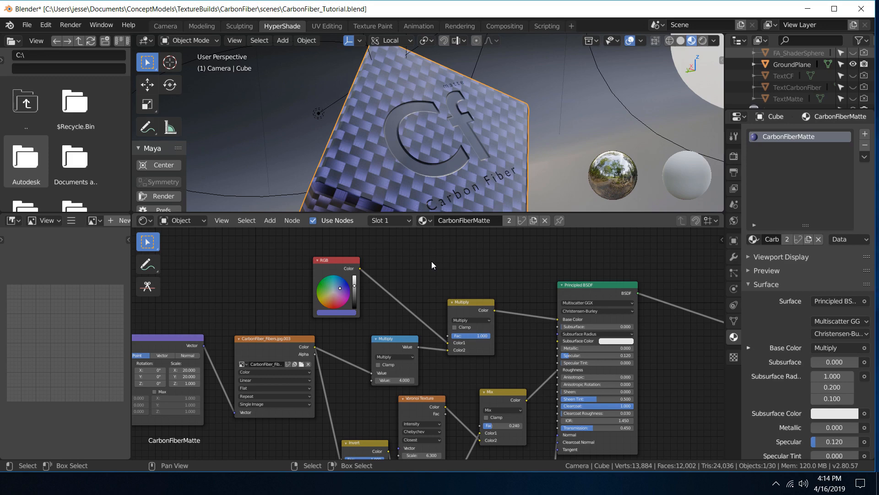
{"action": "scroll", "coordinate": [378, 286], "scroll_direction": "down", "scroll_amount": 3}
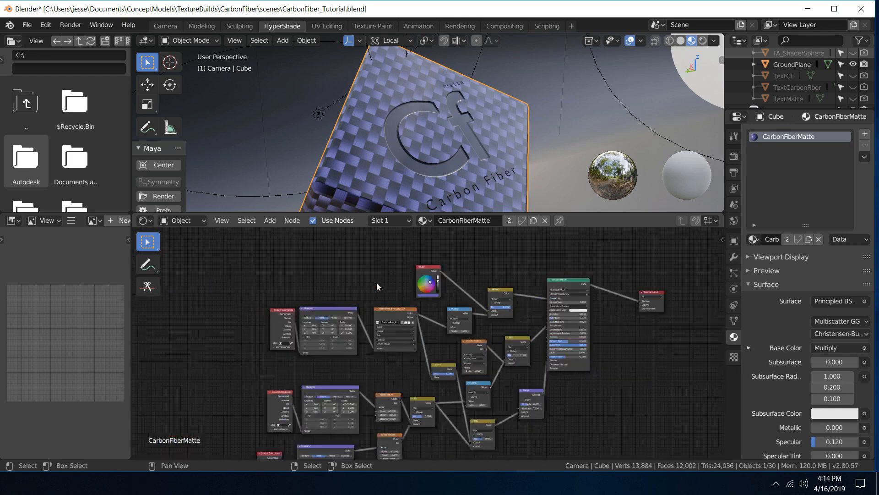
{"action": "middle_click_drag", "start_coordinate": [349, 329], "coordinate": [308, 289]}
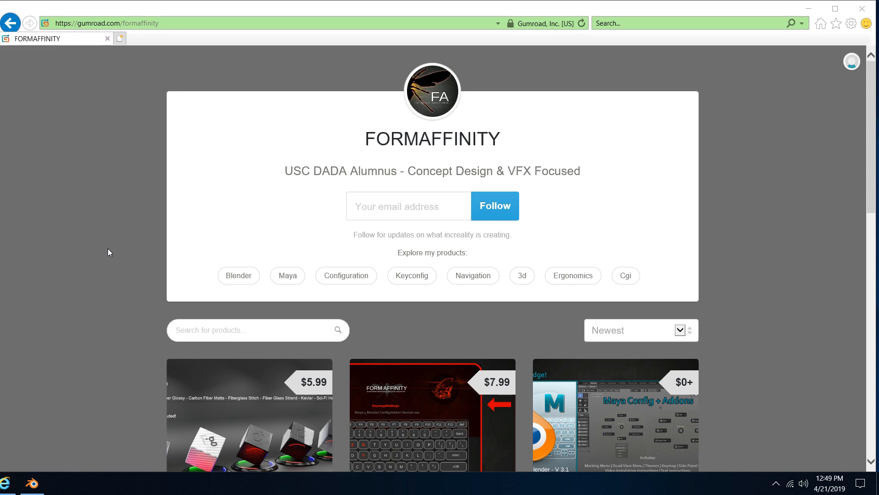
Step: Open the Shader Elements - Composites product on the FORMAFFINITY Gumroad page and browse to its third preview image
{"action": "scroll", "coordinate": [108, 249], "scroll_direction": "down", "scroll_amount": 4}
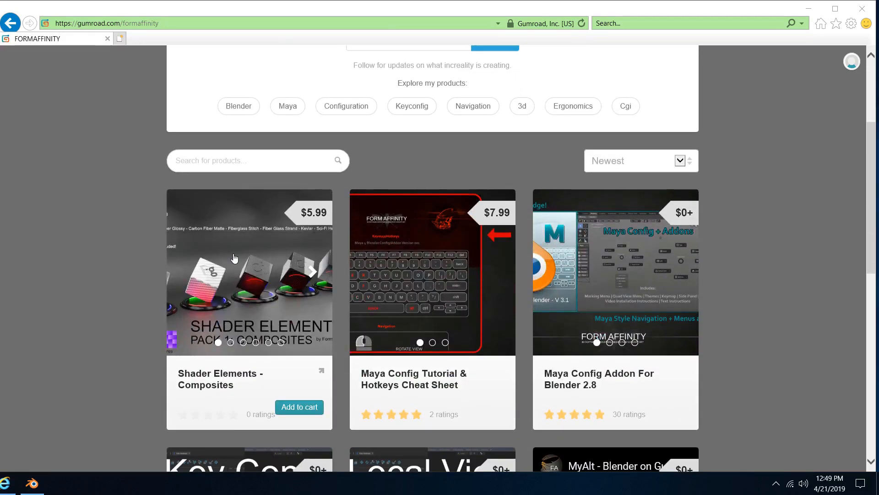
{"action": "left_click", "coordinate": [315, 269]}
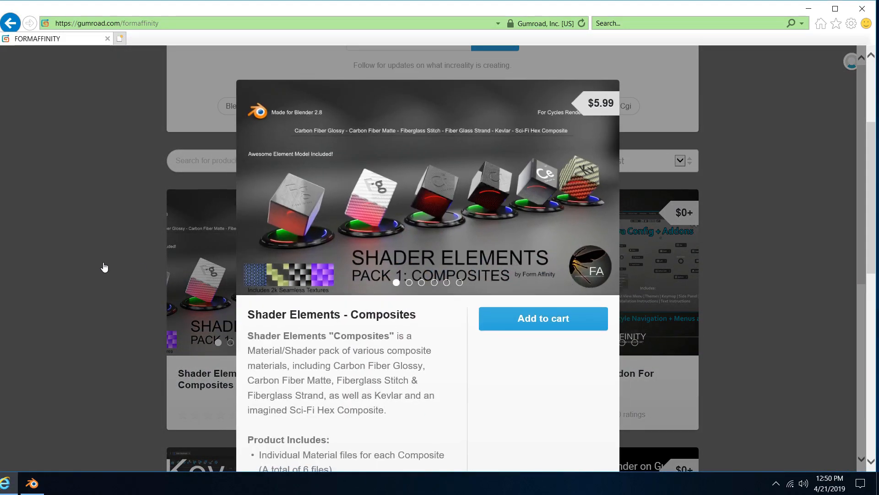
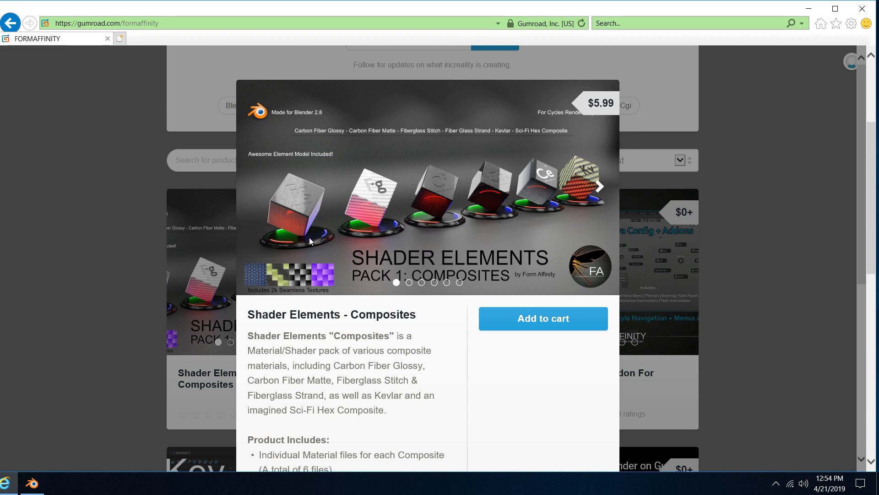
{"action": "left_click", "coordinate": [599, 188]}
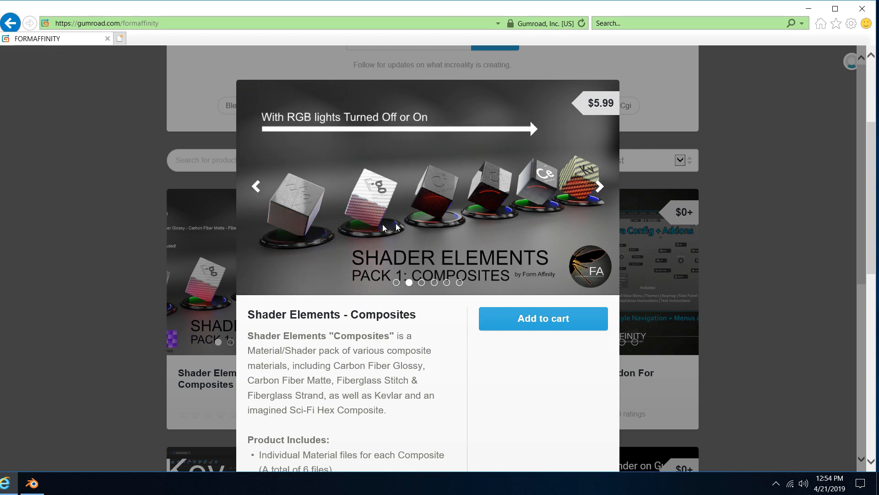
{"action": "left_click", "coordinate": [596, 190]}
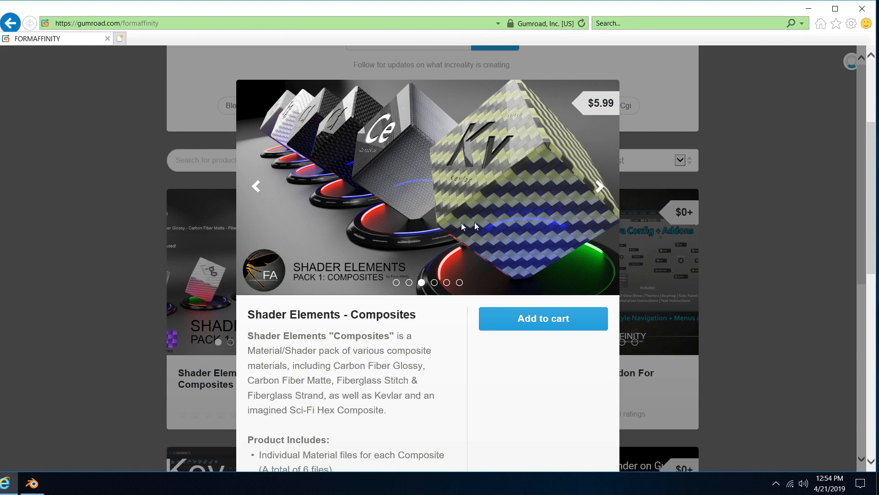
Step: View the fourth preview image of the Shader Elements - Composites product and browse back to the first one
{"action": "left_click", "coordinate": [597, 188]}
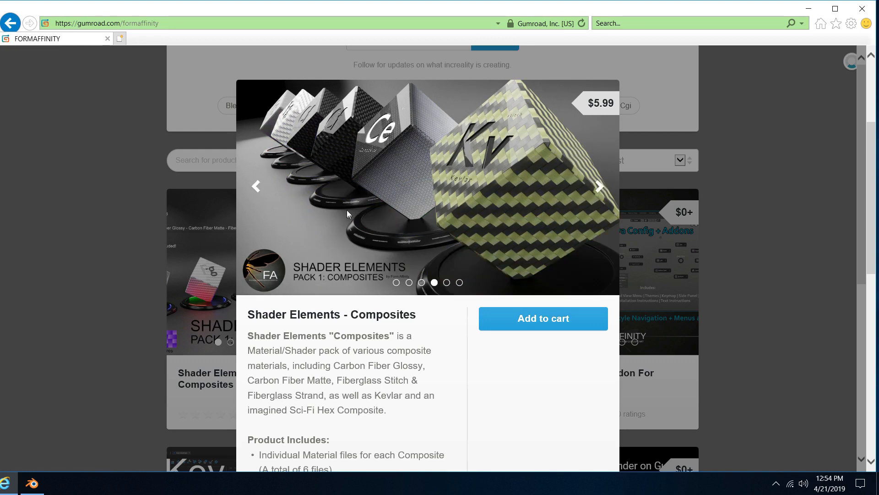
{"action": "left_click", "coordinate": [257, 193]}
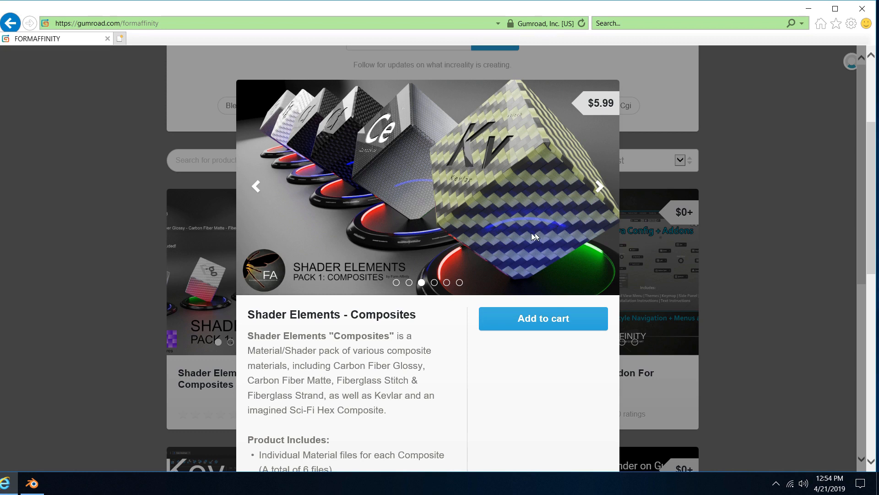
{"action": "double_click", "coordinate": [252, 186]}
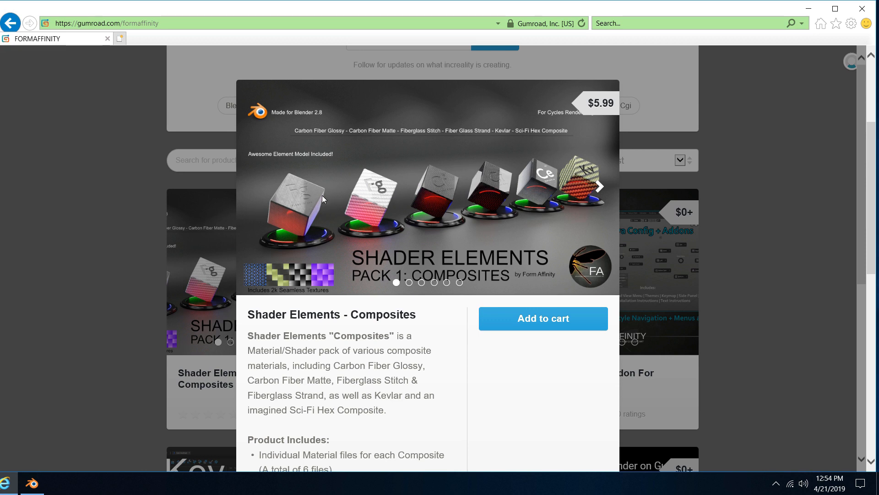
{"action": "left_click", "coordinate": [52, 240]}
Step: Switch to Blender and examine the CarbonFiber_Gloss scene's cube, camera, lights and backdrop from outside the camera view
{"action": "left_click", "coordinate": [33, 482]}
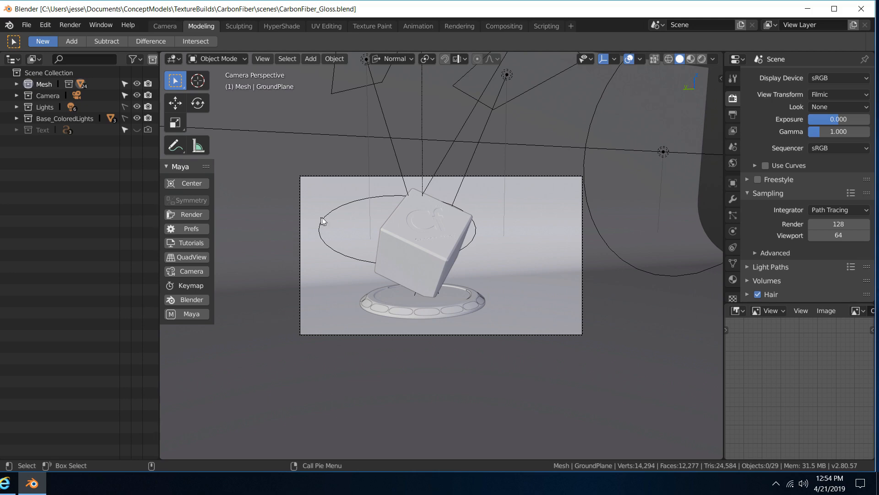
{"action": "middle_click_drag", "start_coordinate": [367, 210], "coordinate": [446, 226]}
{"action": "left_click_drag", "start_coordinate": [447, 226], "coordinate": [495, 192], "text": "alt"}
{"action": "scroll", "coordinate": [403, 243], "scroll_direction": "up", "scroll_amount": 4}
{"action": "scroll", "coordinate": [405, 243], "scroll_direction": "down", "scroll_amount": 4}
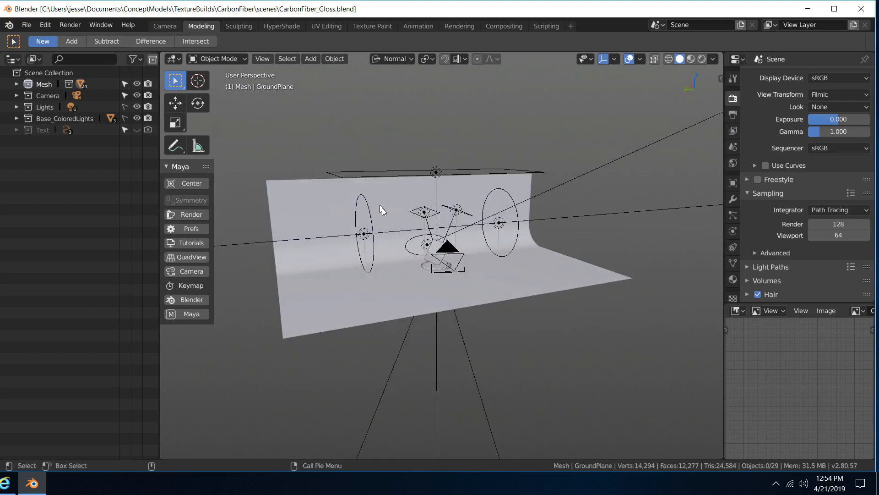
{"action": "scroll", "coordinate": [424, 231], "scroll_direction": "up", "scroll_amount": 3}
{"action": "left_click_drag", "start_coordinate": [425, 233], "coordinate": [414, 266], "text": "alt"}
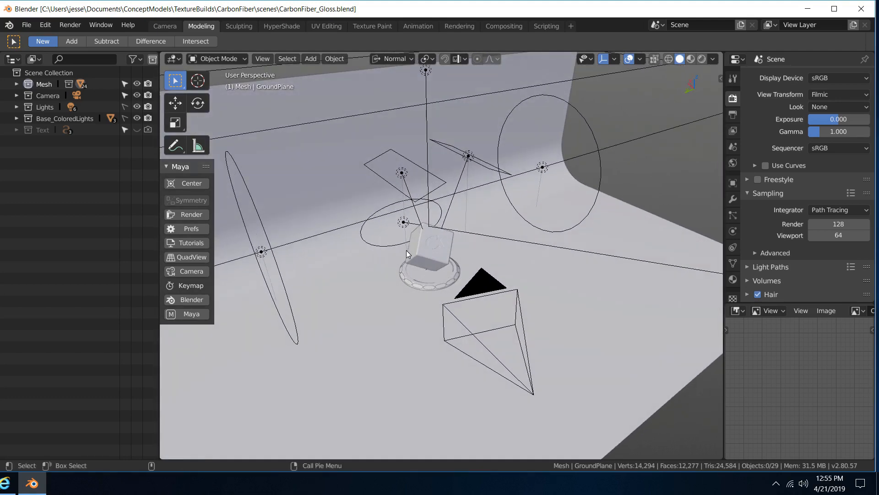
Step: Open Composite_ShaderElements.blend from the scenes folder and examine the row of shader cubes outside the camera view
{"action": "key", "text": "ctrl+o"}
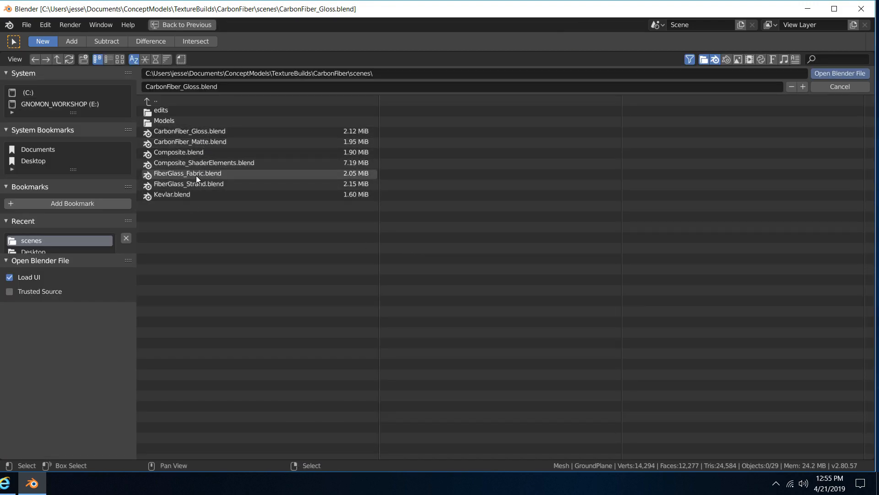
{"action": "left_click", "coordinate": [228, 163]}
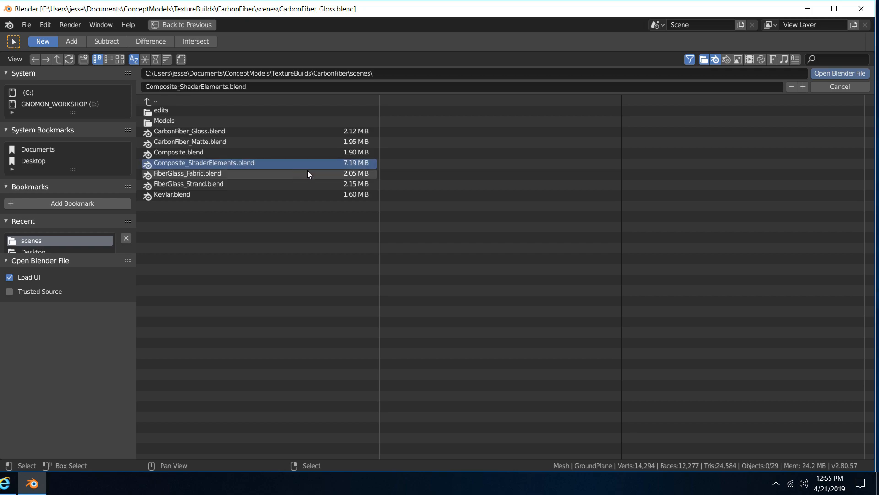
{"action": "key", "text": "Return"}
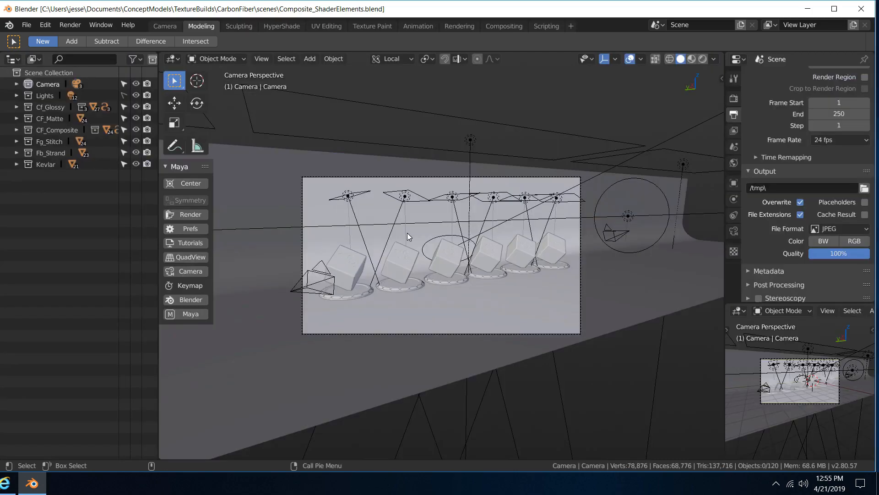
{"action": "middle_click_drag", "start_coordinate": [483, 260], "coordinate": [372, 226]}
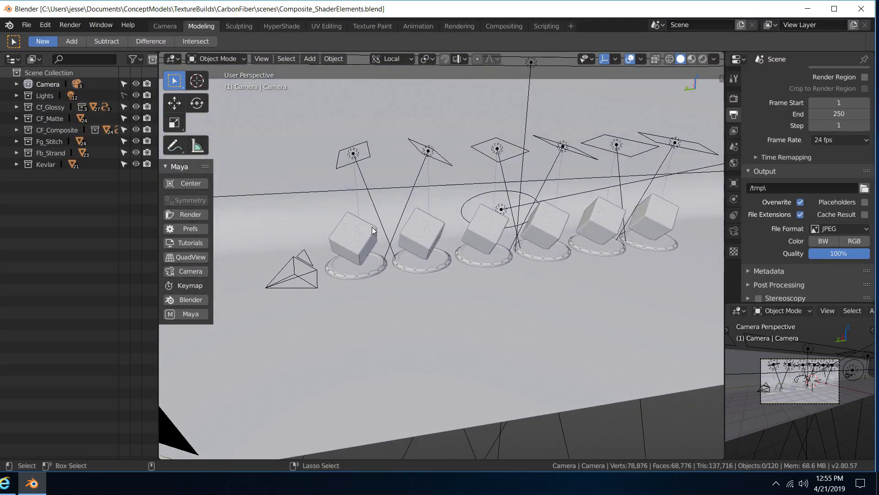
Step: Open CarbonFiber_Matte.blend, select the cube and display its CarbonFiberMatte node tree in the HyperShade workspace
{"action": "key", "text": "ctrl+o"}
{"action": "double_click", "coordinate": [213, 144]}
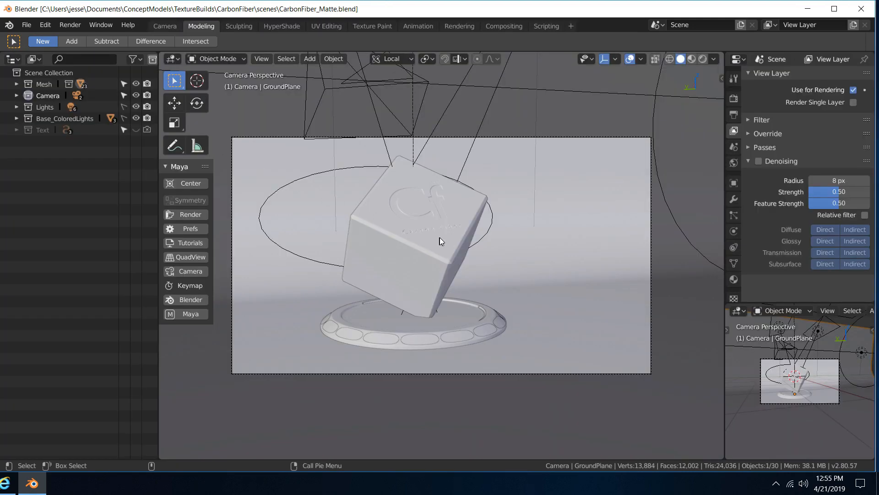
{"action": "left_click_drag", "start_coordinate": [439, 237], "coordinate": [443, 209], "text": "alt"}
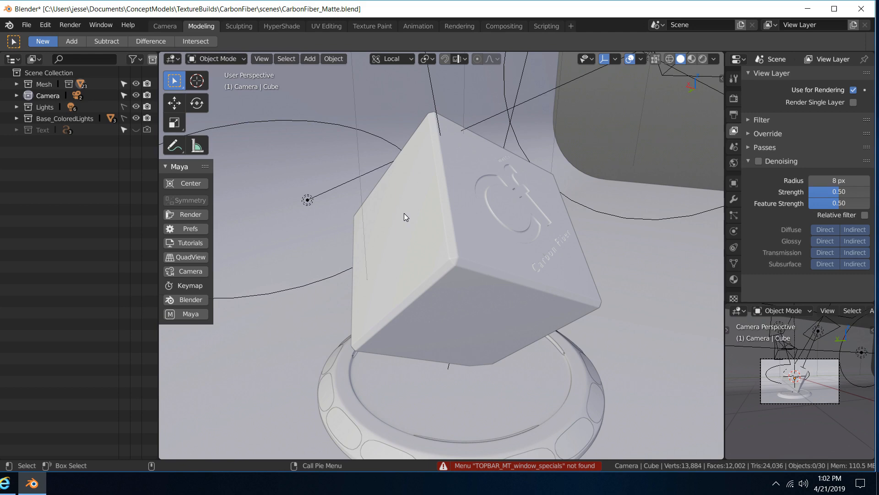
{"action": "left_click", "coordinate": [452, 220]}
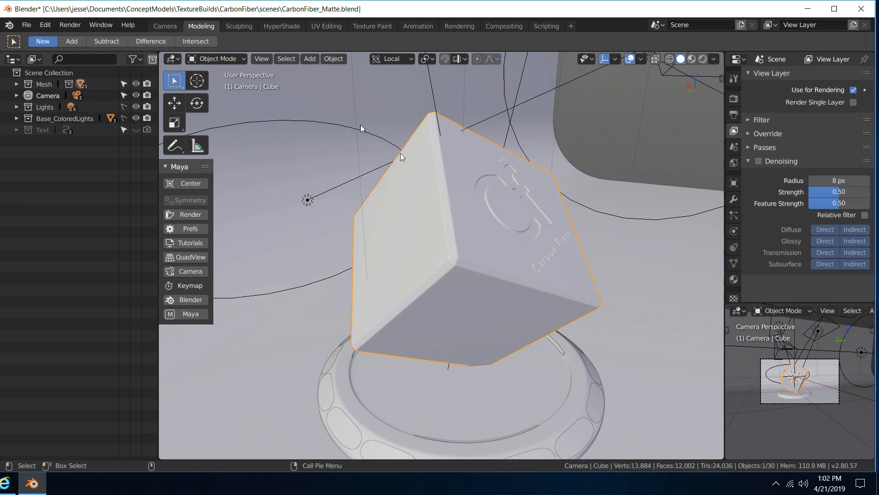
{"action": "left_click", "coordinate": [282, 26]}
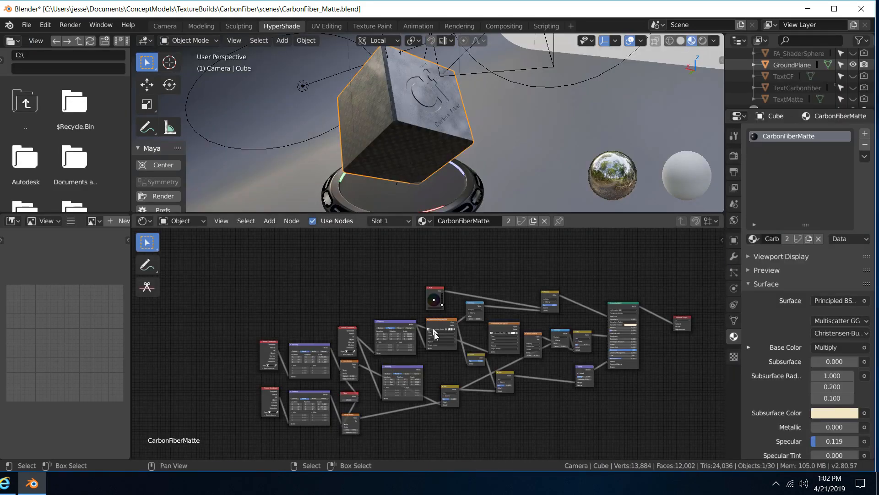